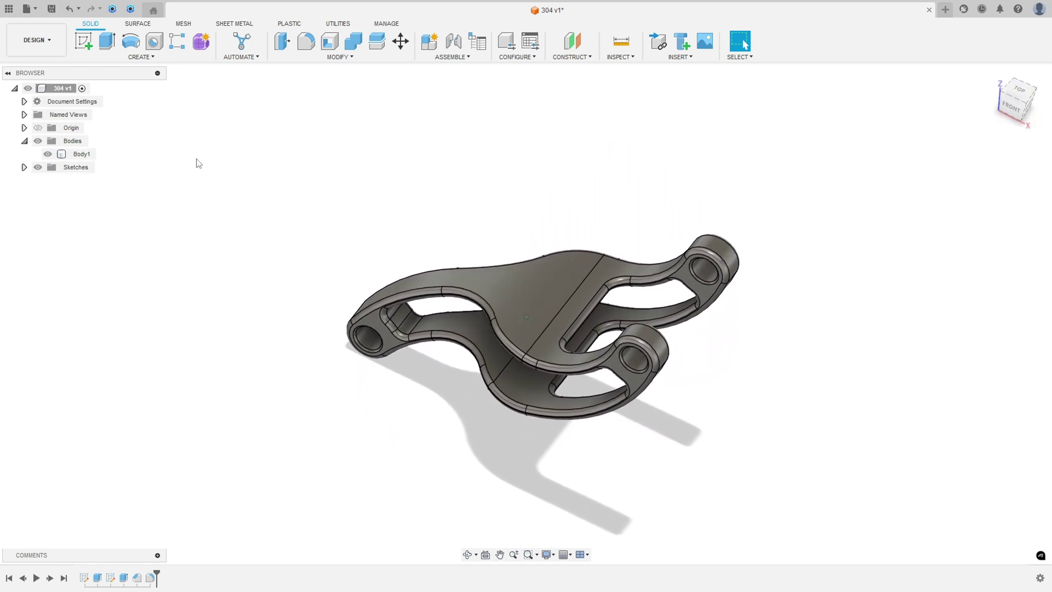
Play back the finished part's design history.
click(35, 580)
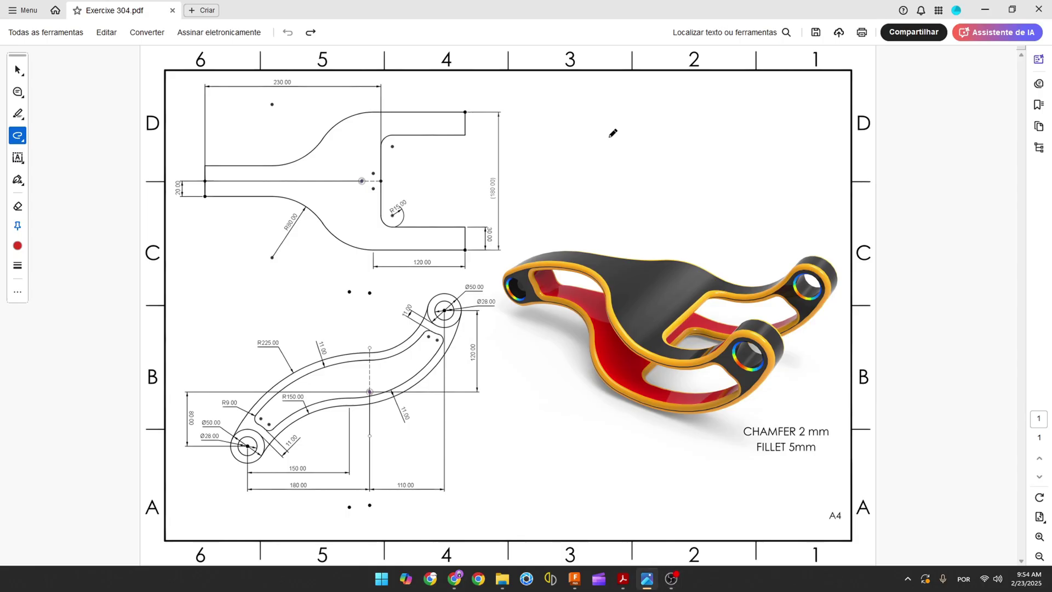
Switch to the Exercixe 304.pdf drawing and mark red arrows pointing at the rendered part and the side-profile view.
mouse_move(643, 130)
mouse_down()
mouse_move(650, 213)
mouse_move(660, 191)
mouse_up()
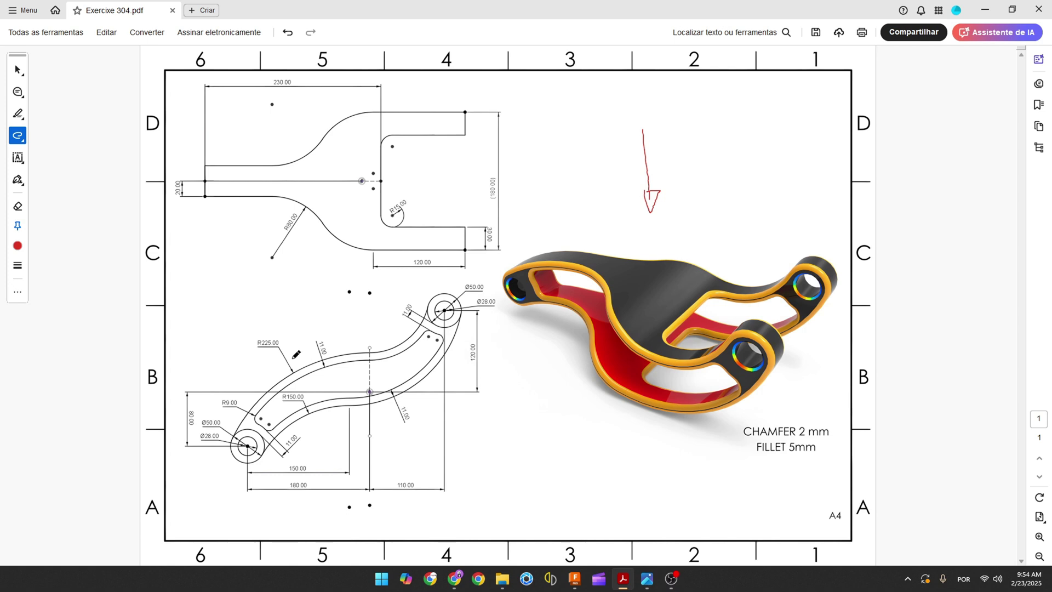
mouse_move(185, 327)
mouse_down()
mouse_move(206, 348)
mouse_move(200, 339)
mouse_up()
ctrl+scroll(223, 382, up, 5)
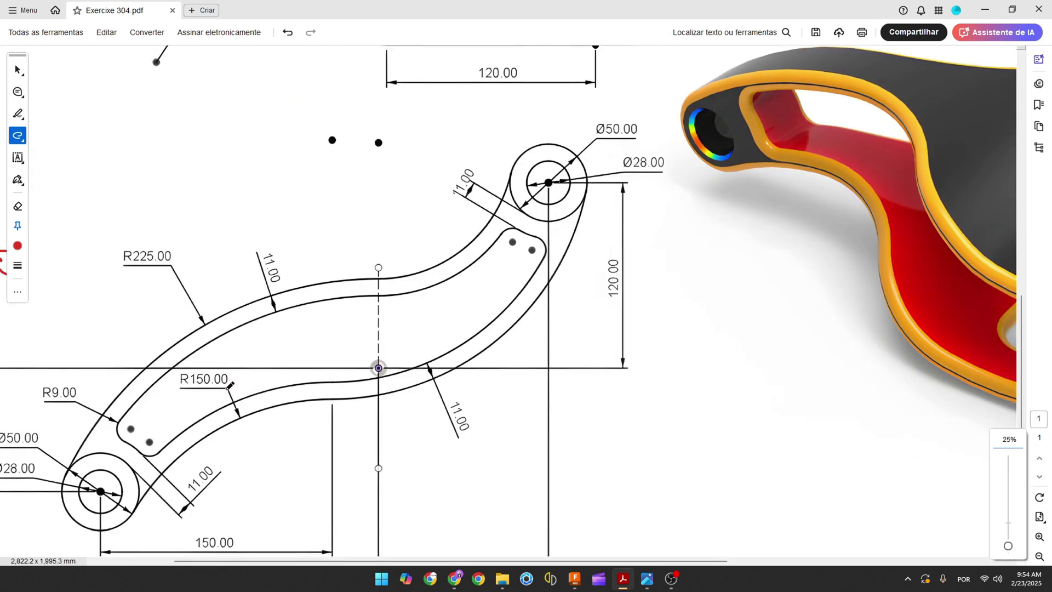
scroll(230, 386, down, 1)
shift+scroll(439, 480, left, 5)
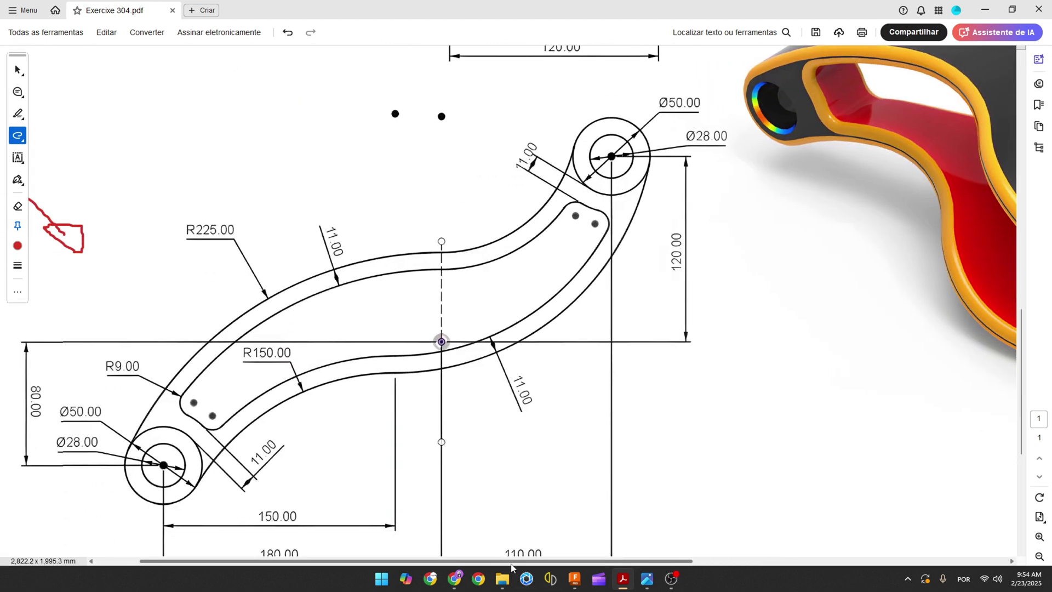
scroll(439, 479, down, 1)
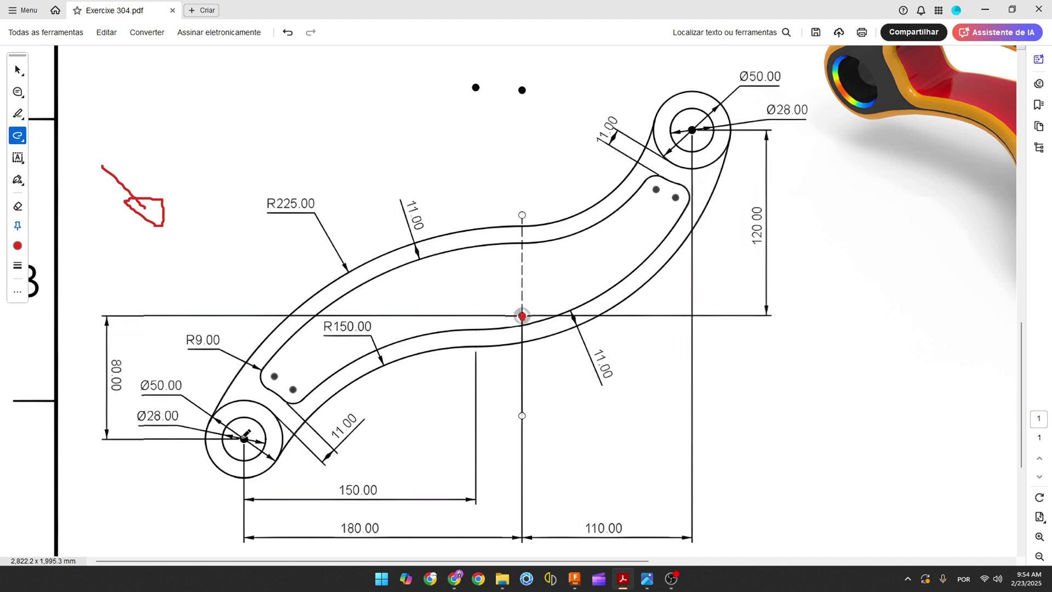
Mark the lower-left boss in red on the drawing and strike through its Ø50, Ø28, 80 and 180 dimensions.
drag(243, 401, 222, 407)
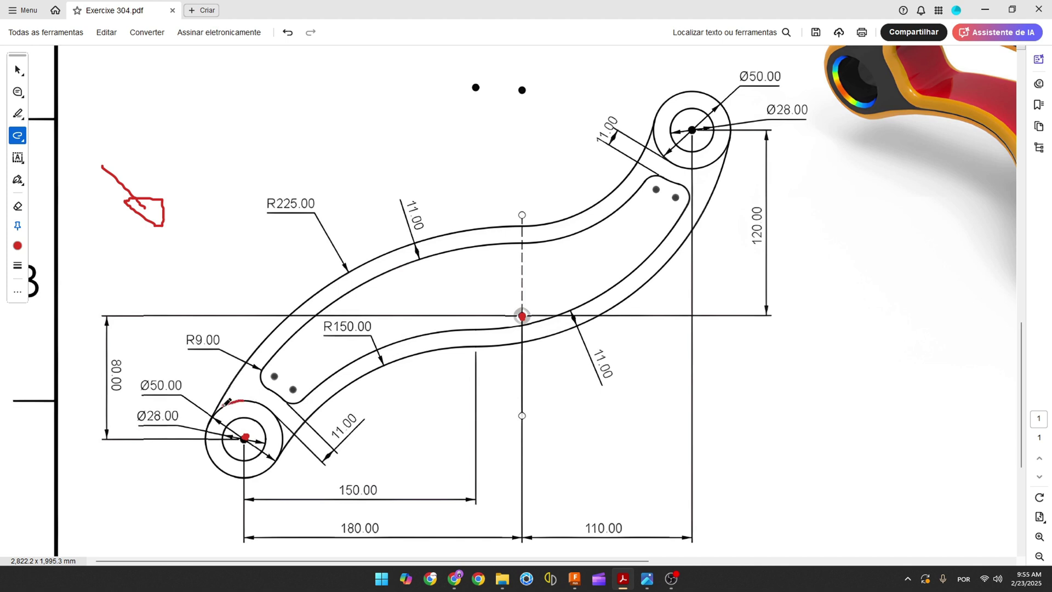
drag(143, 385, 181, 385)
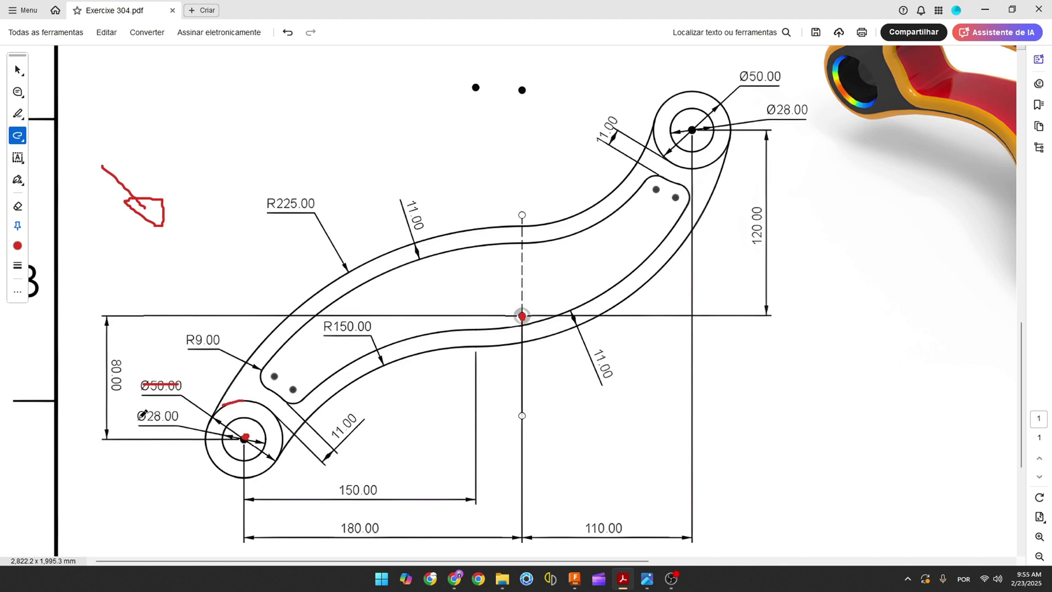
drag(141, 417, 176, 416)
drag(116, 358, 116, 390)
drag(344, 527, 382, 526)
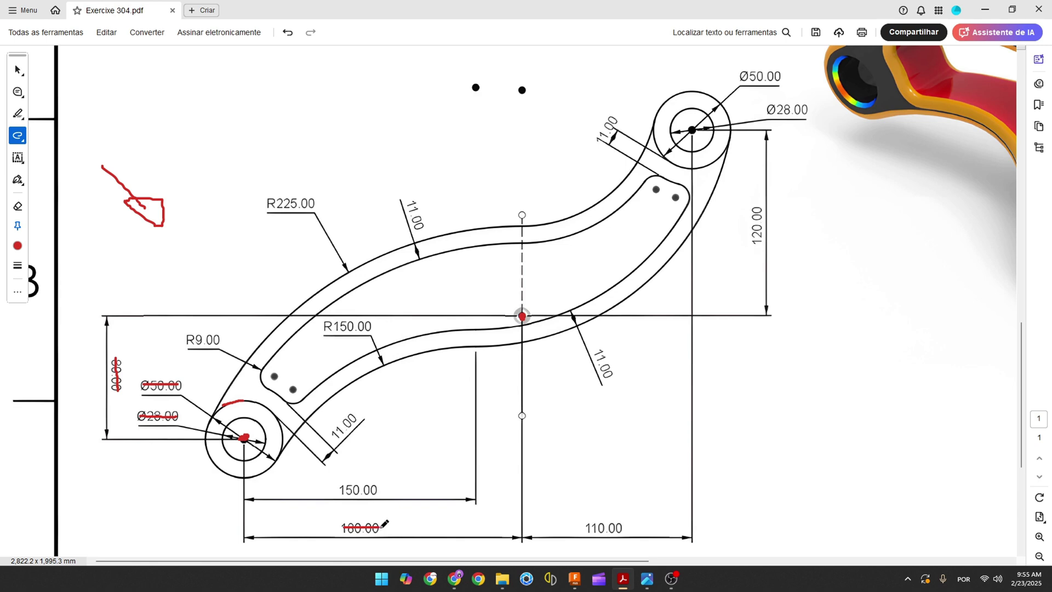
Switch to Fusion and start a sketch on the front plane with the sketch grid and snap enabled.
click(575, 579)
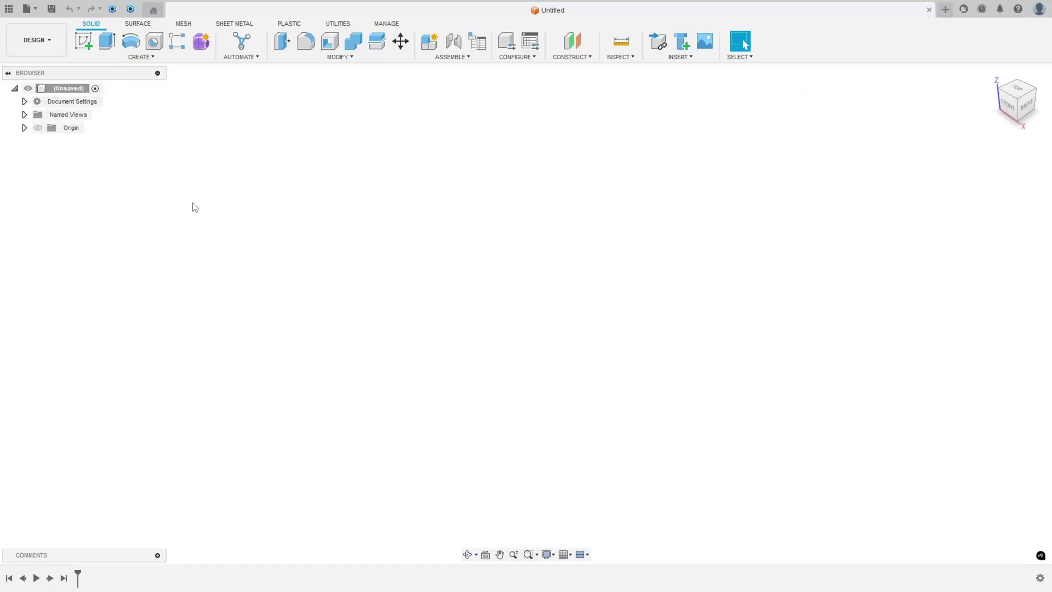
click(84, 40)
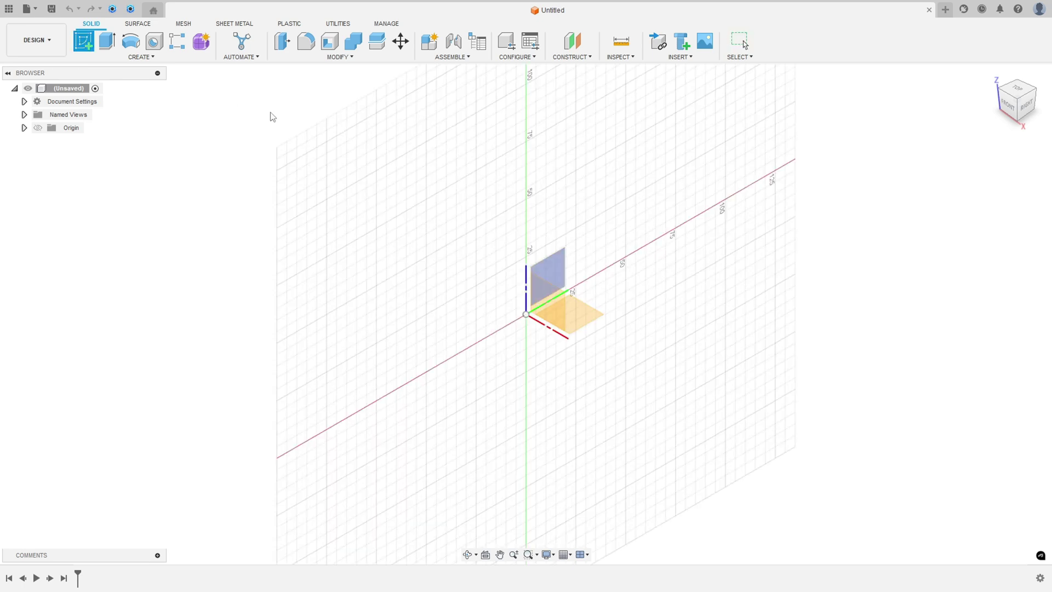
click(545, 296)
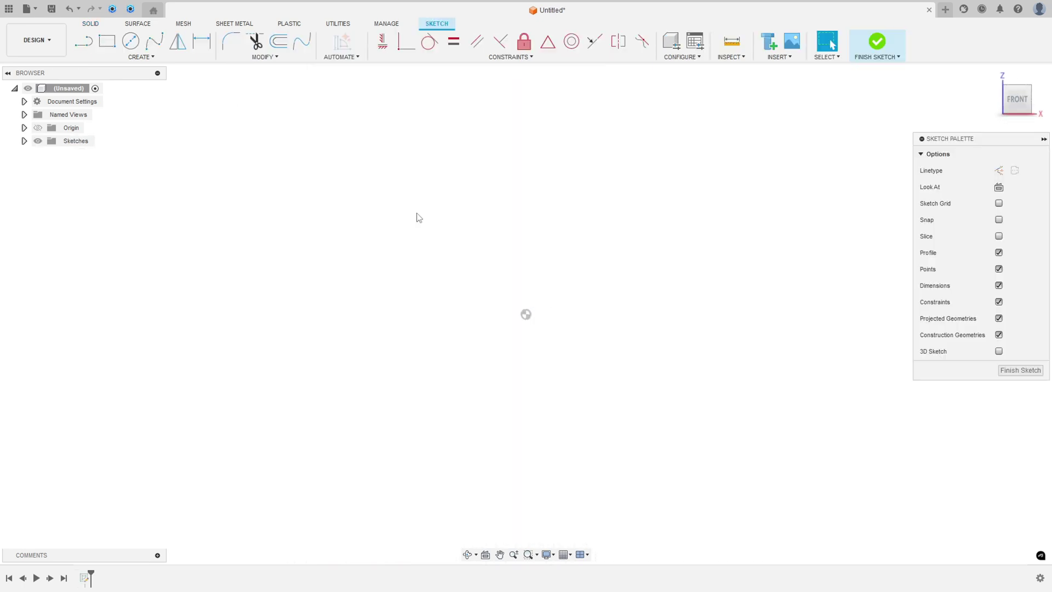
click(130, 42)
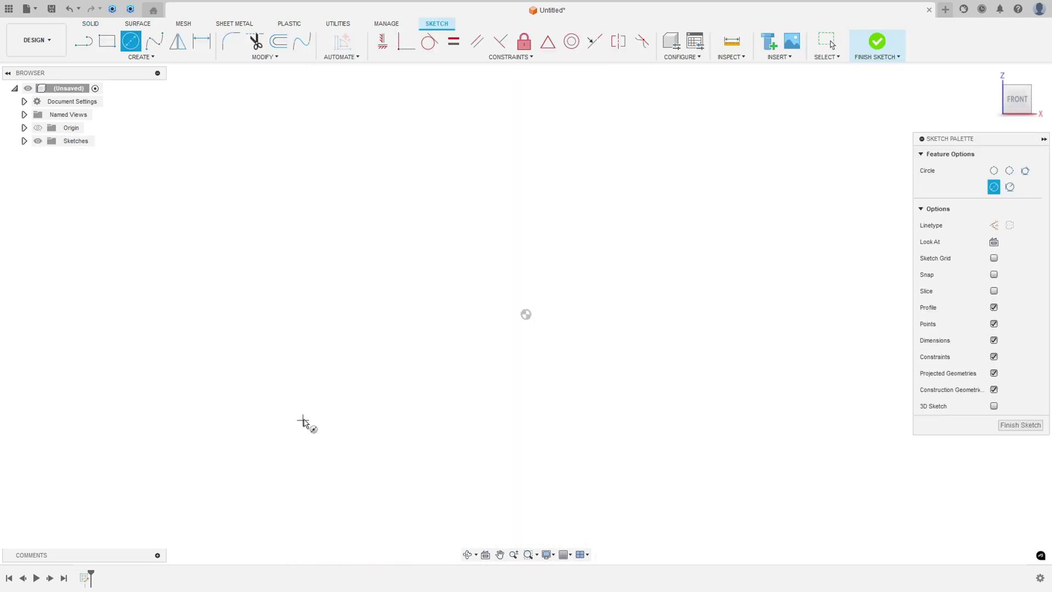
click(995, 259)
click(994, 274)
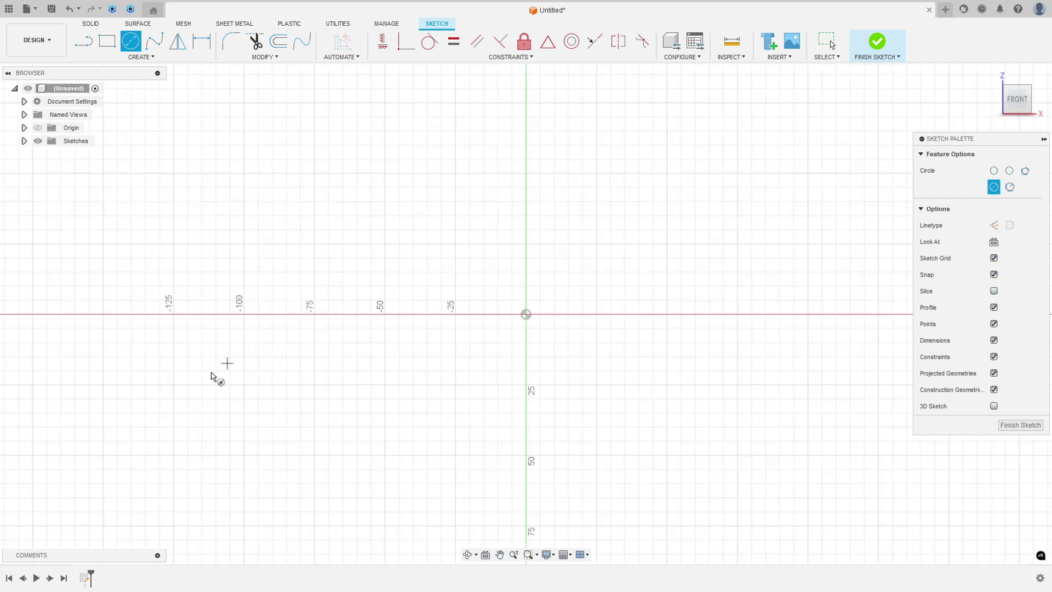
Sketch concentric 50 mm and 28 mm circles centred at about X -100, Z -50, and place their diameter labels outside the circles.
click(244, 455)
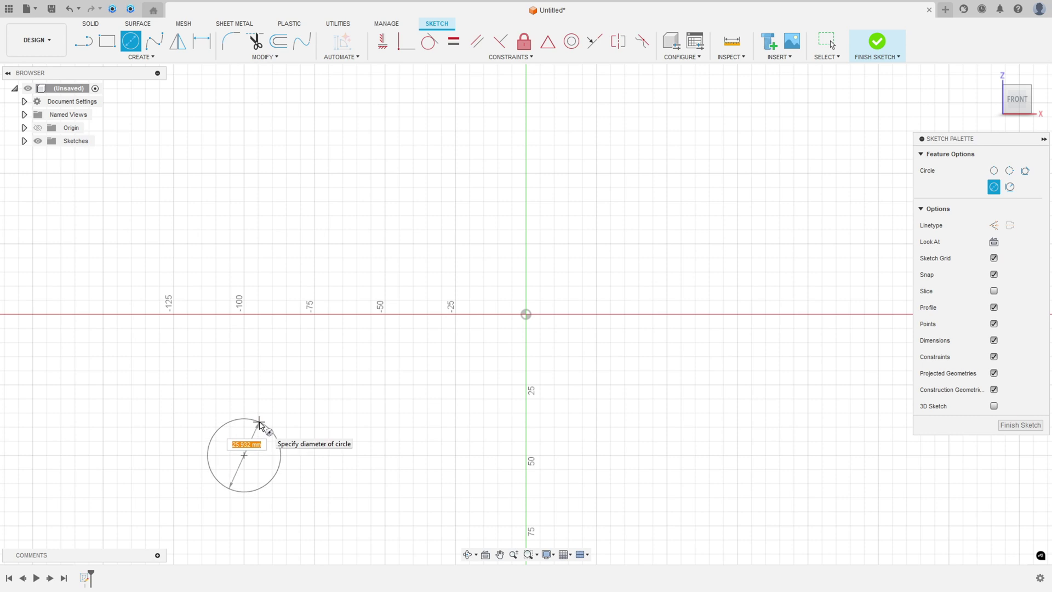
text(50)
key(Return)
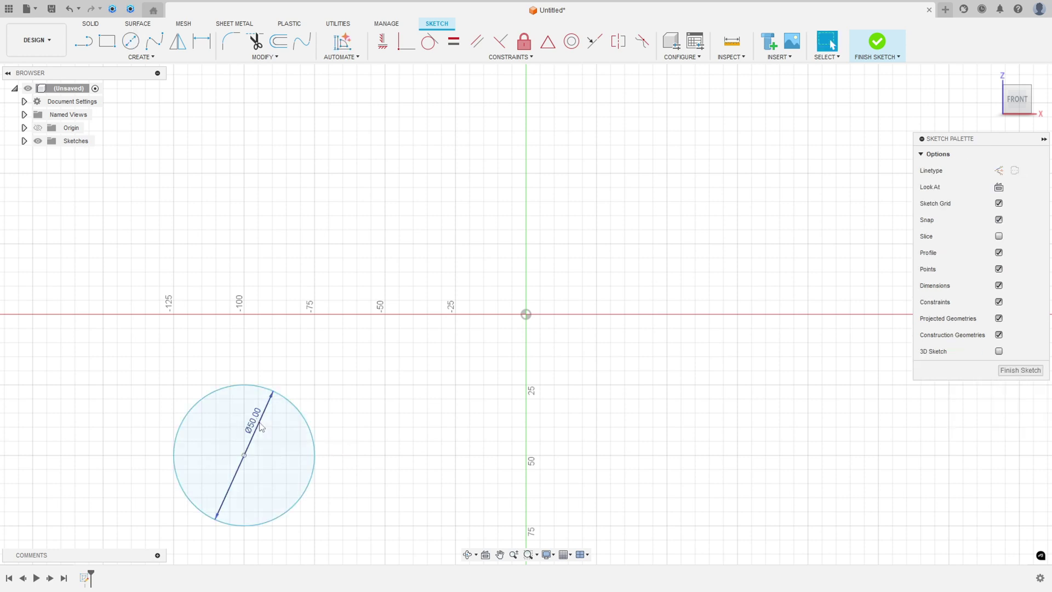
key(c)
click(244, 455)
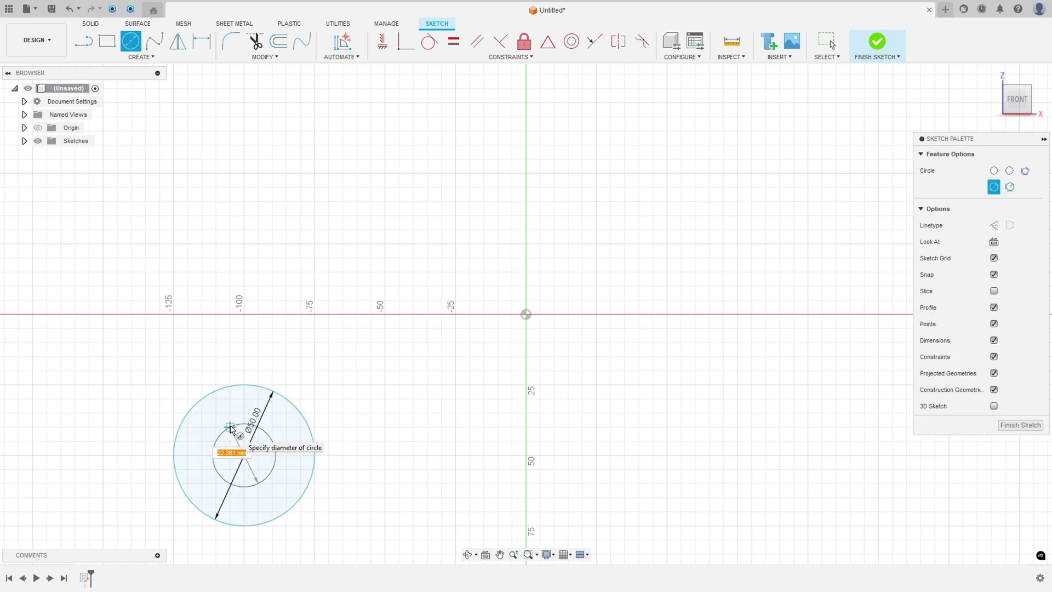
text(28)
key(Return)
drag(230, 429, 157, 408)
drag(257, 430, 146, 437)
Dimension the horizontal distance from the lower-left circles' centre to the origin as 180 mm.
key(d)
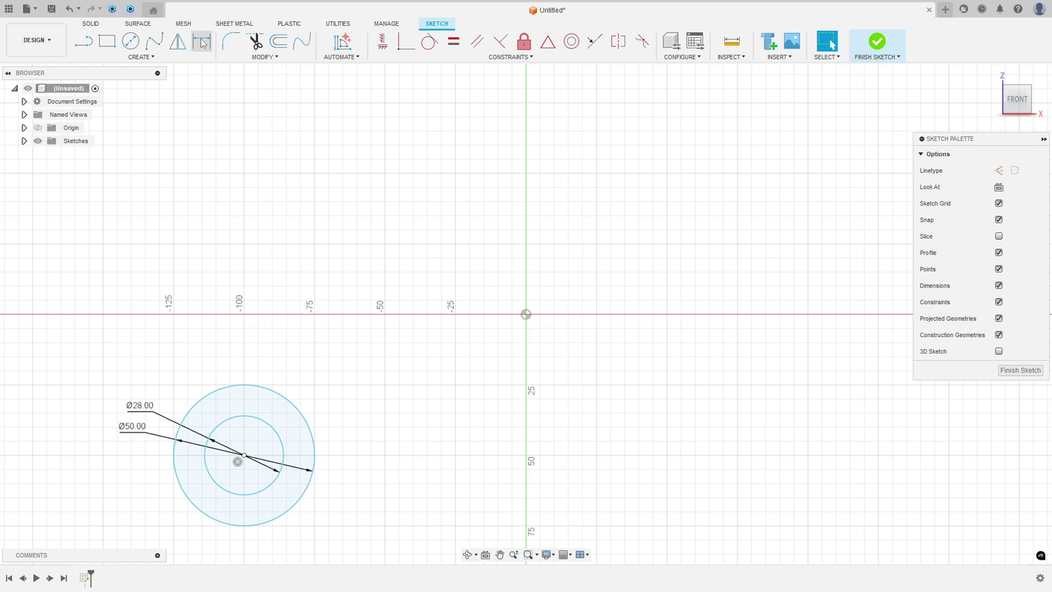
click(244, 456)
click(527, 314)
scroll(405, 466, down, 1)
middle_drag(418, 470, 411, 422)
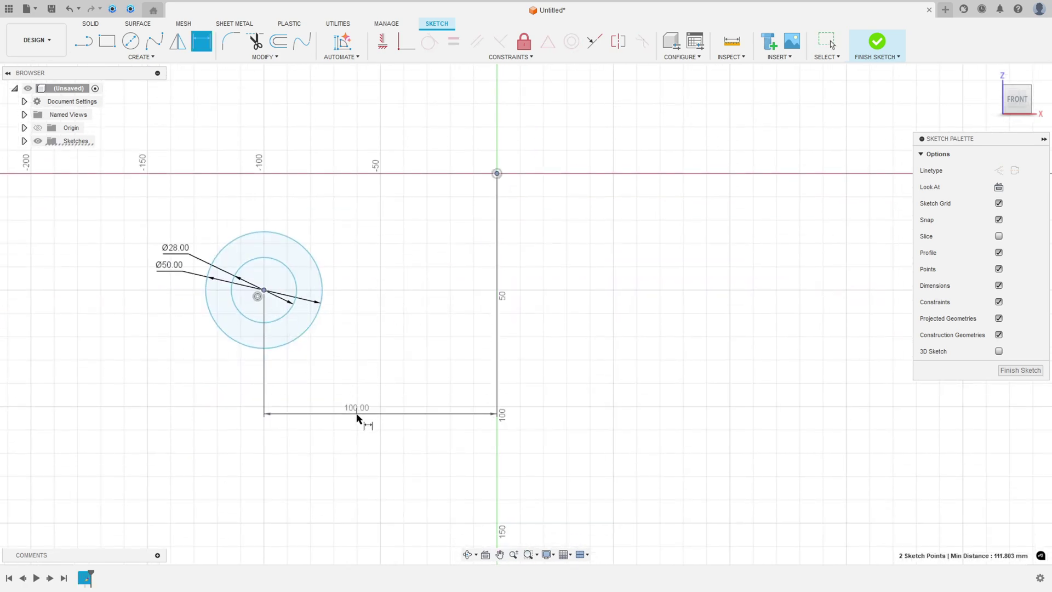
click(384, 432)
text(180)
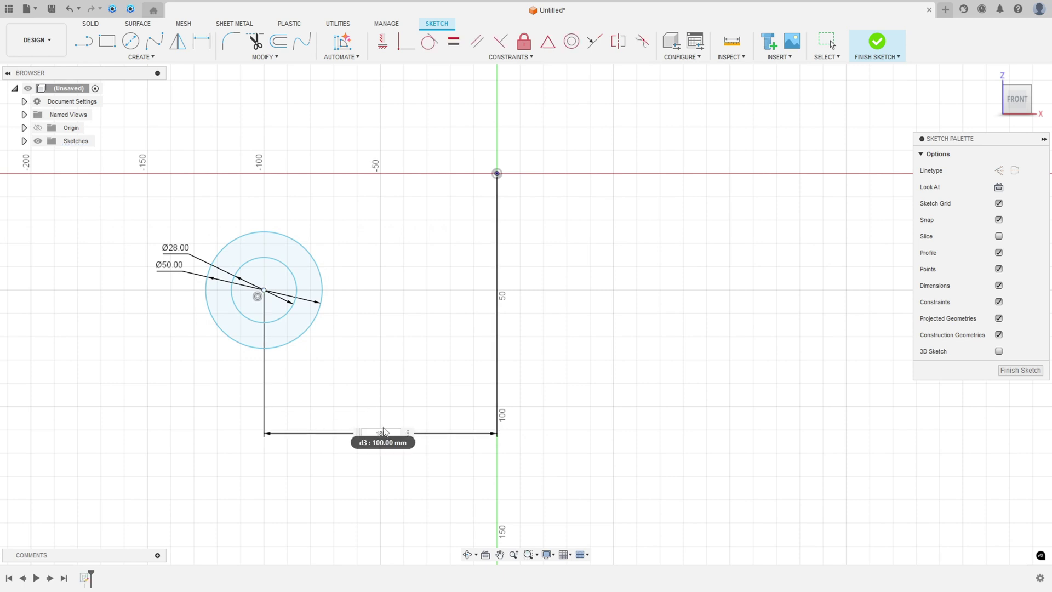
key(Return)
Dimension the vertical distance from the lower-left circles' centre to the origin as 80 mm.
scroll(206, 376, down, 1)
middle_drag(207, 376, 367, 410)
key(d)
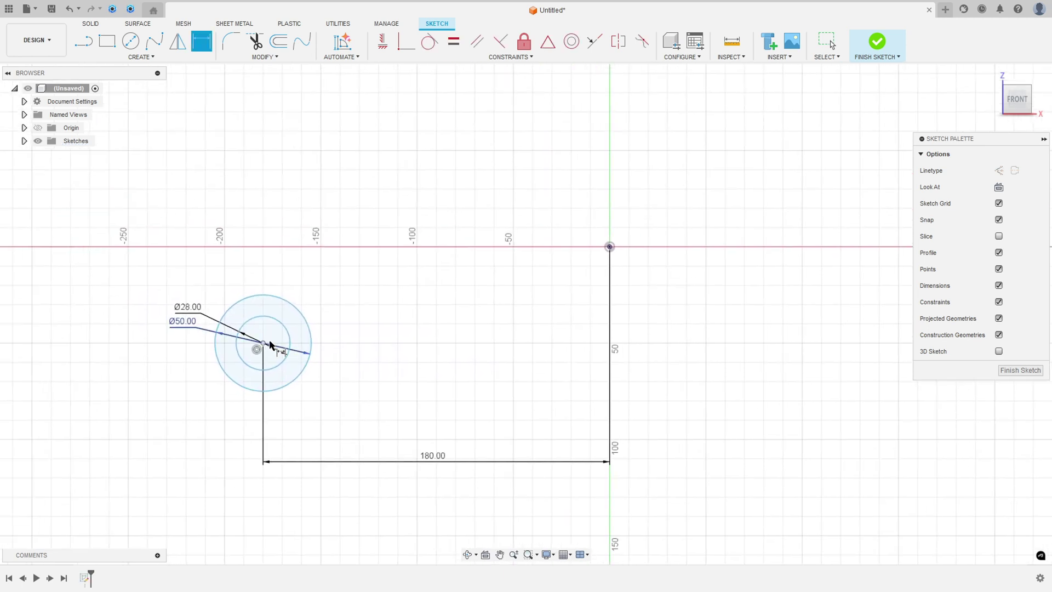
click(263, 343)
click(609, 246)
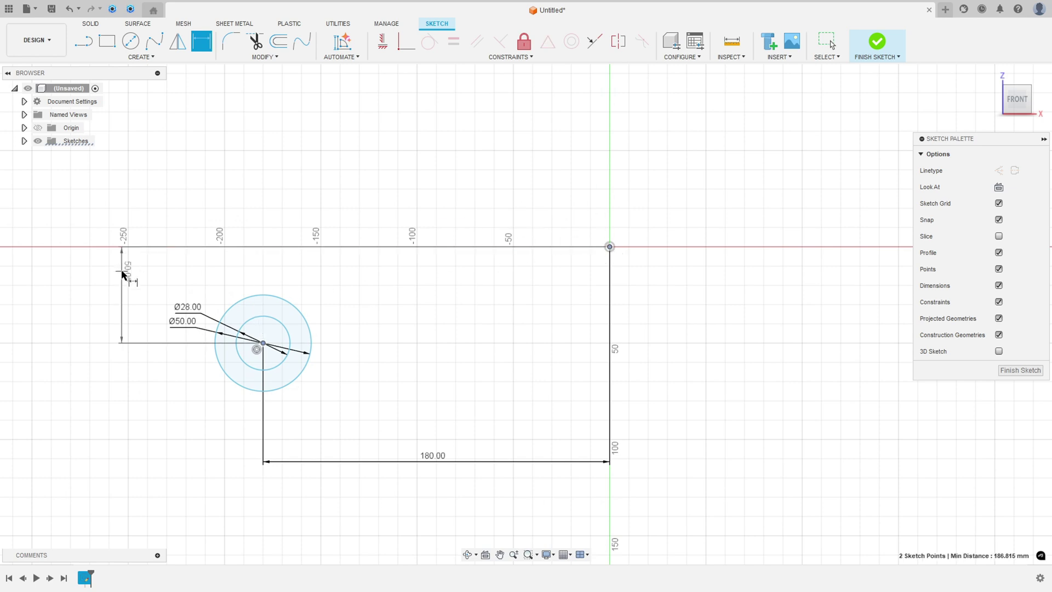
click(118, 274)
text(80)
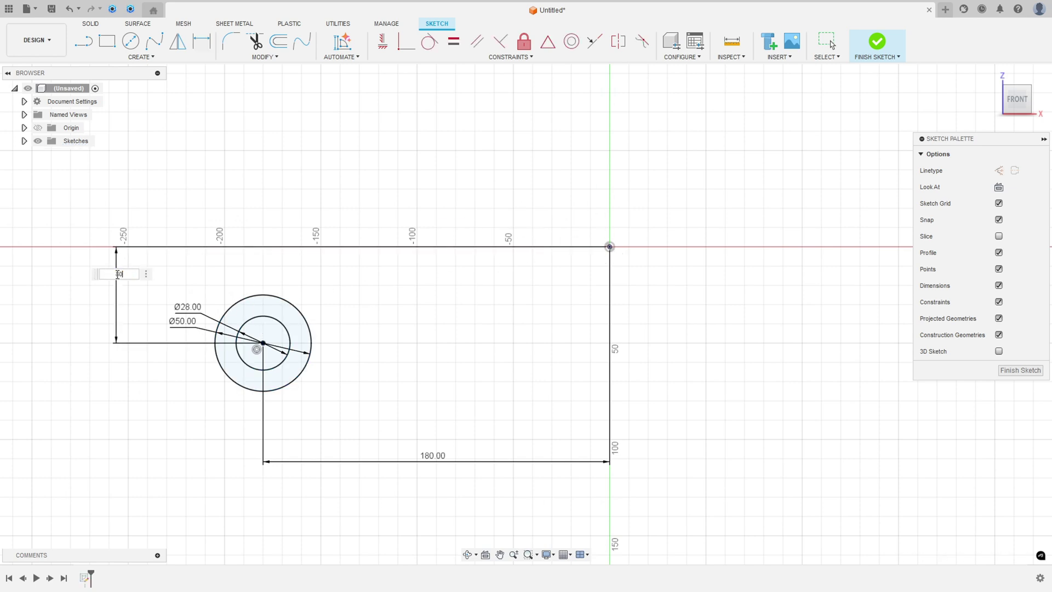
key(Return)
scroll(207, 317, down, 1)
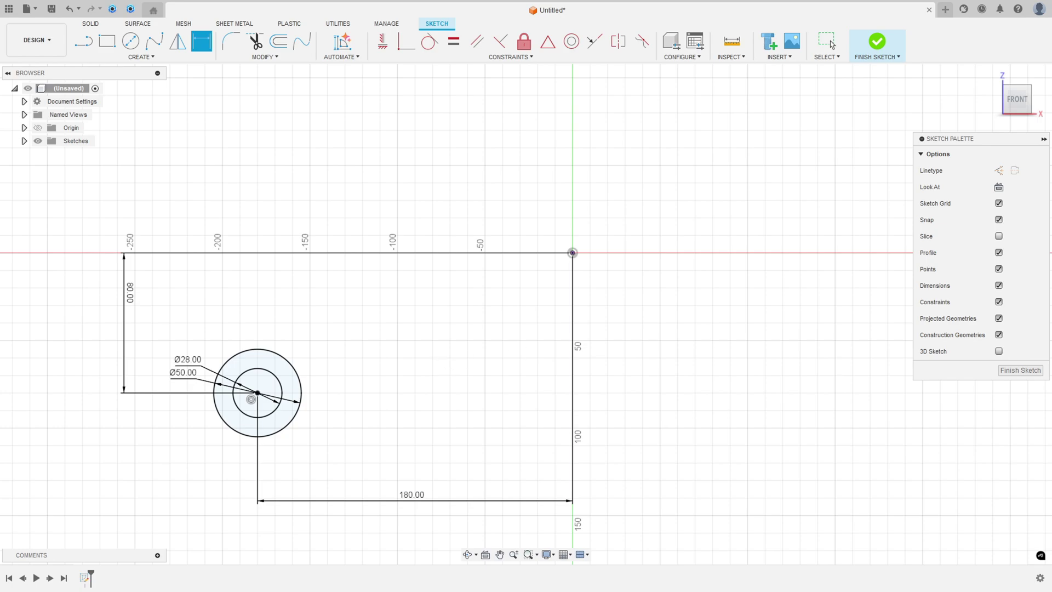
Switch to the PDF drawing, mark the upper-right boss in red and strike through its Ø50, Ø28, 120 and 110 dimensions.
key(alt+Tab)
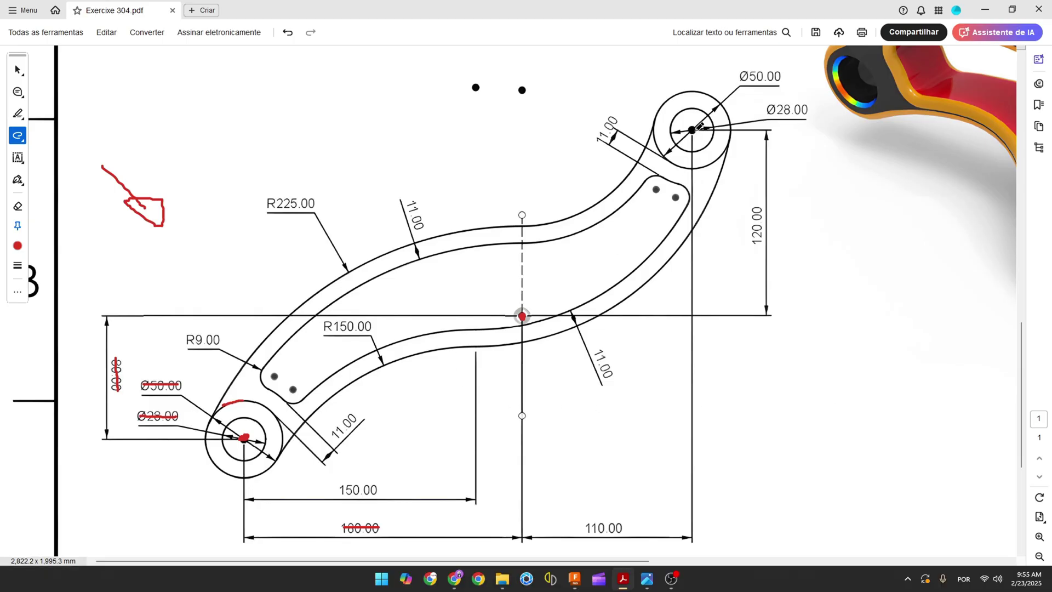
drag(695, 91, 782, 71)
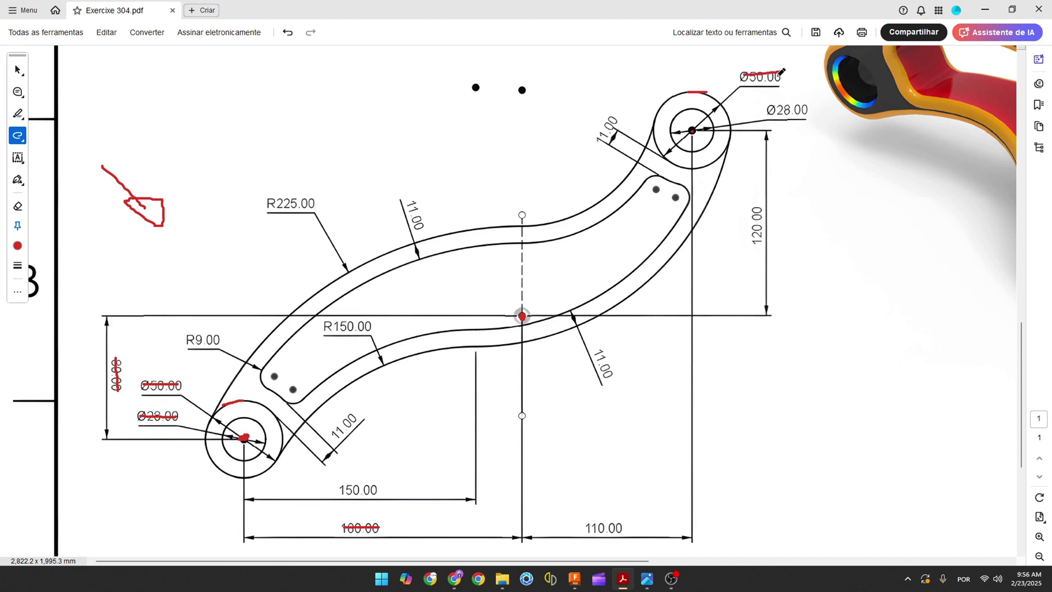
drag(769, 114, 809, 104)
drag(694, 128, 699, 128)
drag(755, 203, 755, 243)
drag(576, 530, 617, 529)
Return to Fusion and sketch concentric 50 mm and 28 mm circles centred at about X 100, Z 100, with their diameter labels outside.
click(575, 579)
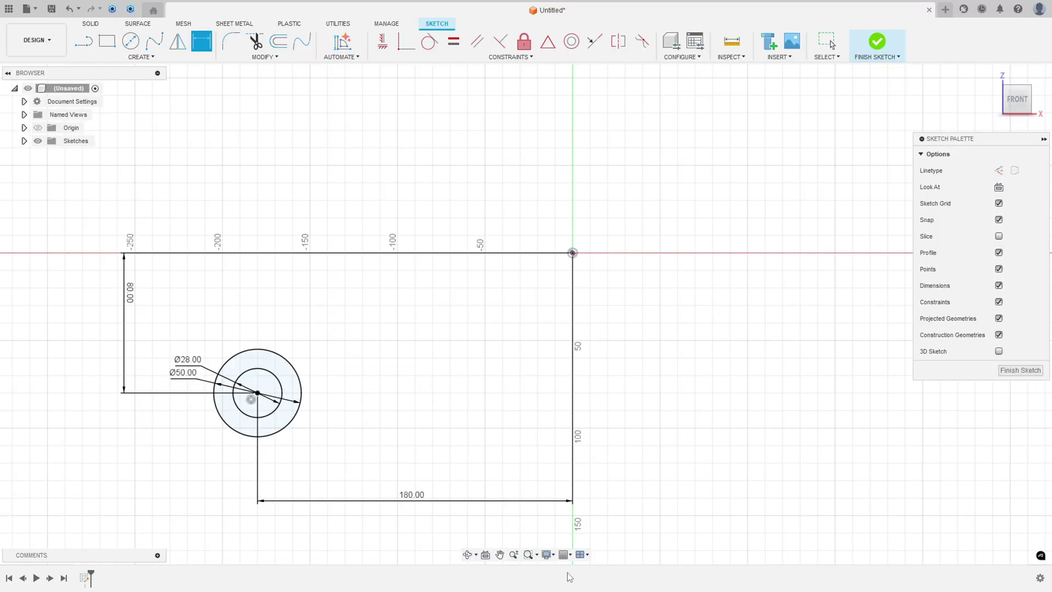
scroll(611, 258, down, 1)
middle_drag(611, 258, 545, 312)
click(653, 163)
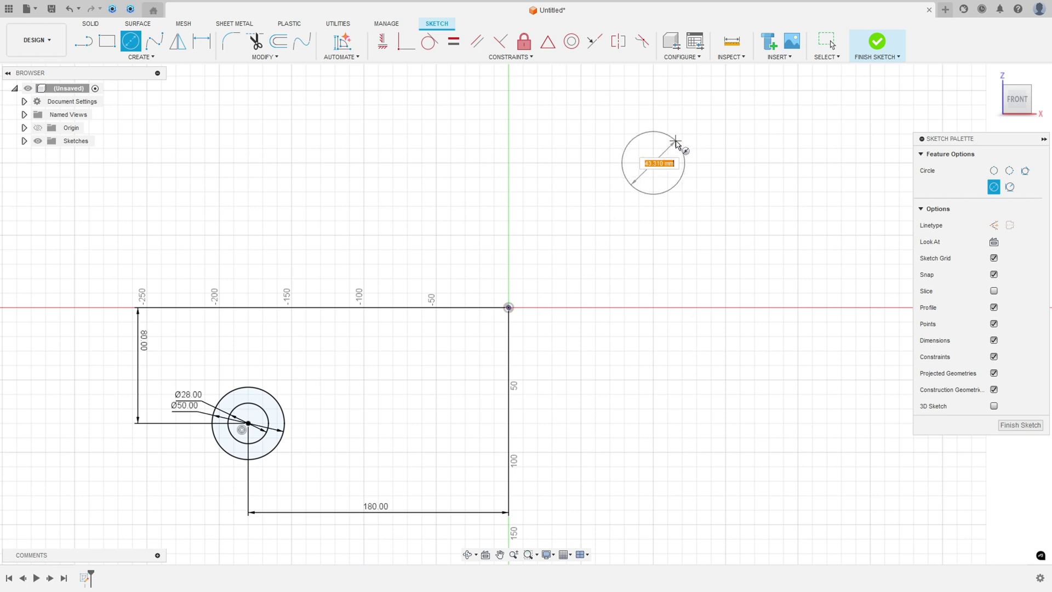
text(50)
key(Return)
click(654, 162)
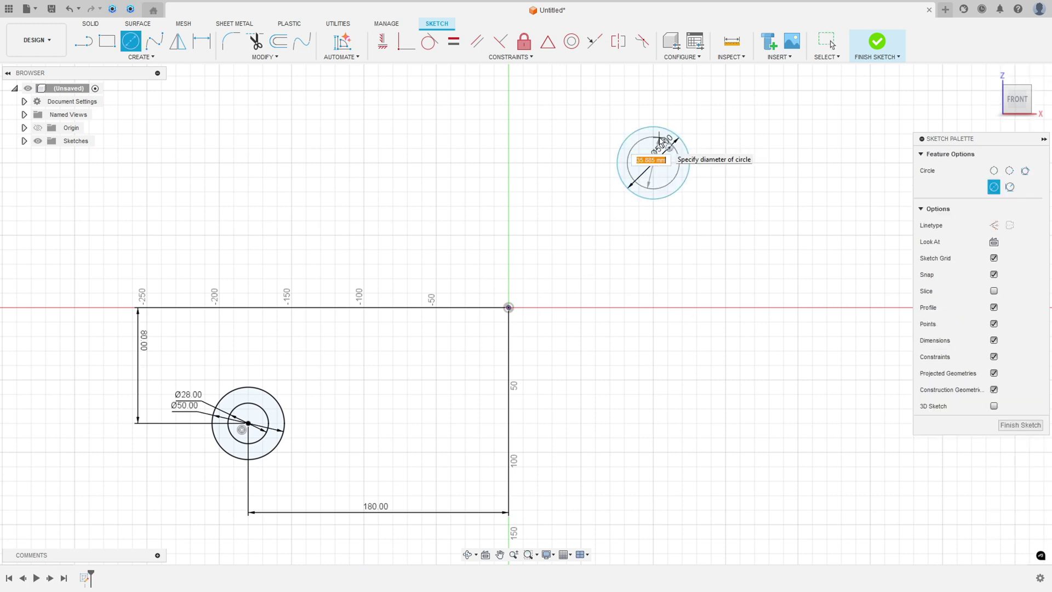
text(28)
key(Return)
key(Escape)
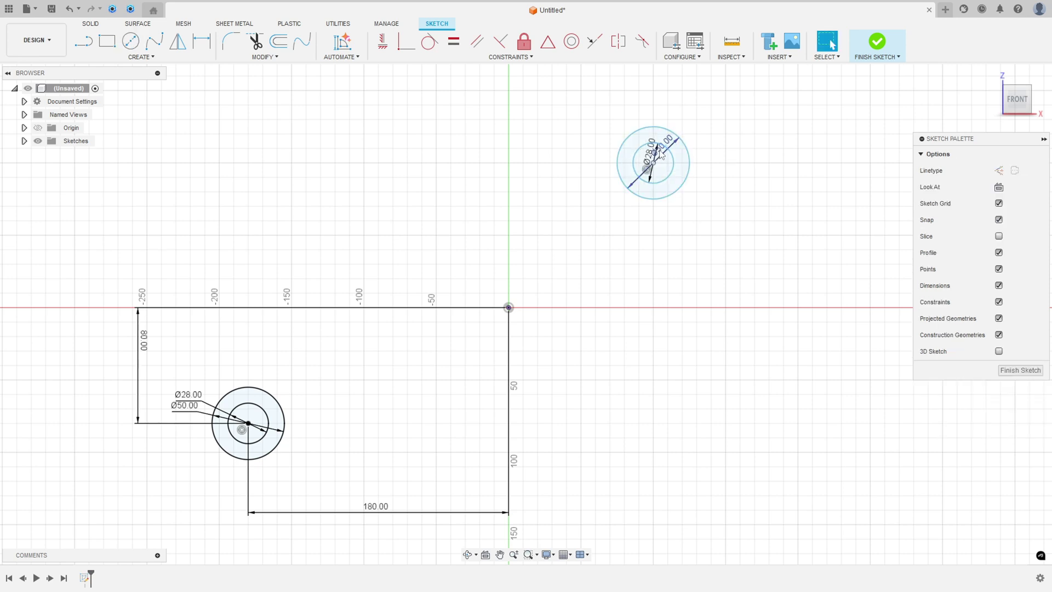
drag(650, 149, 724, 115)
drag(664, 144, 739, 140)
Dimension the vertical distance from the upper-right circles' centre to the origin as 120 mm.
key(d)
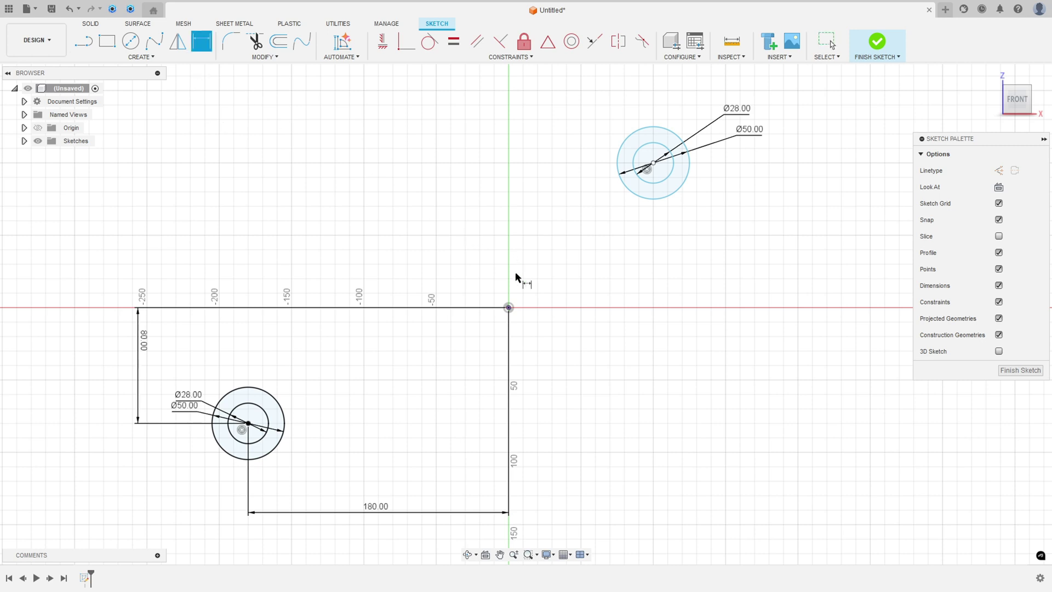
click(652, 163)
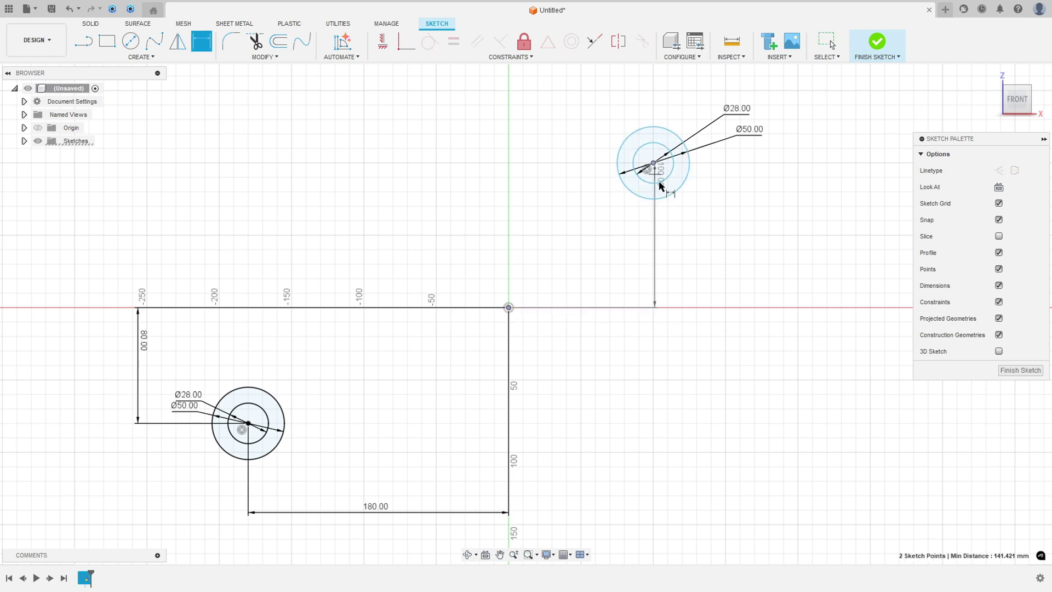
click(809, 225)
key(BackSpace)
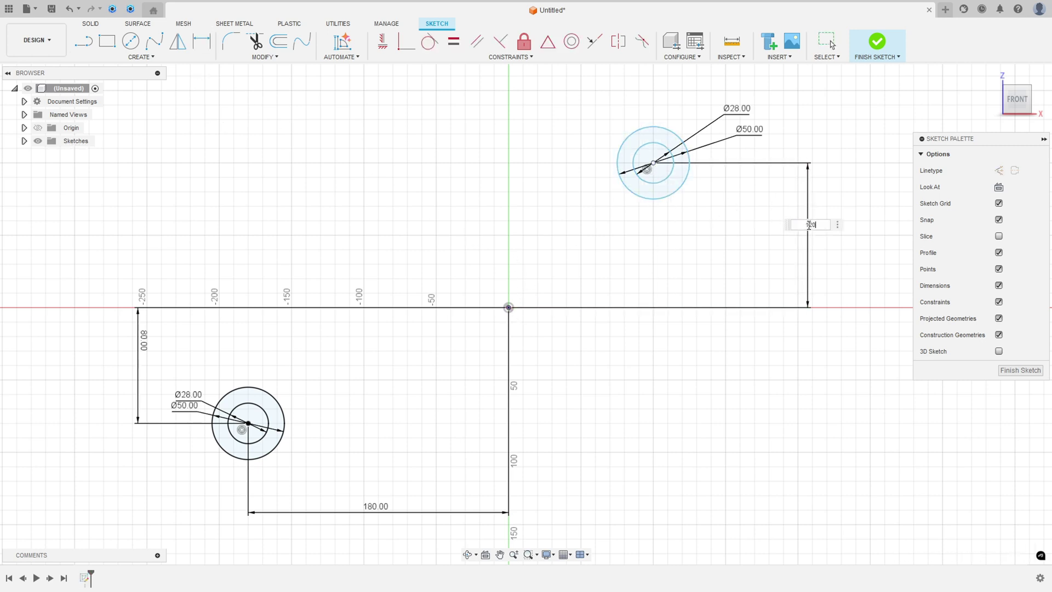
text(120)
key(Return)
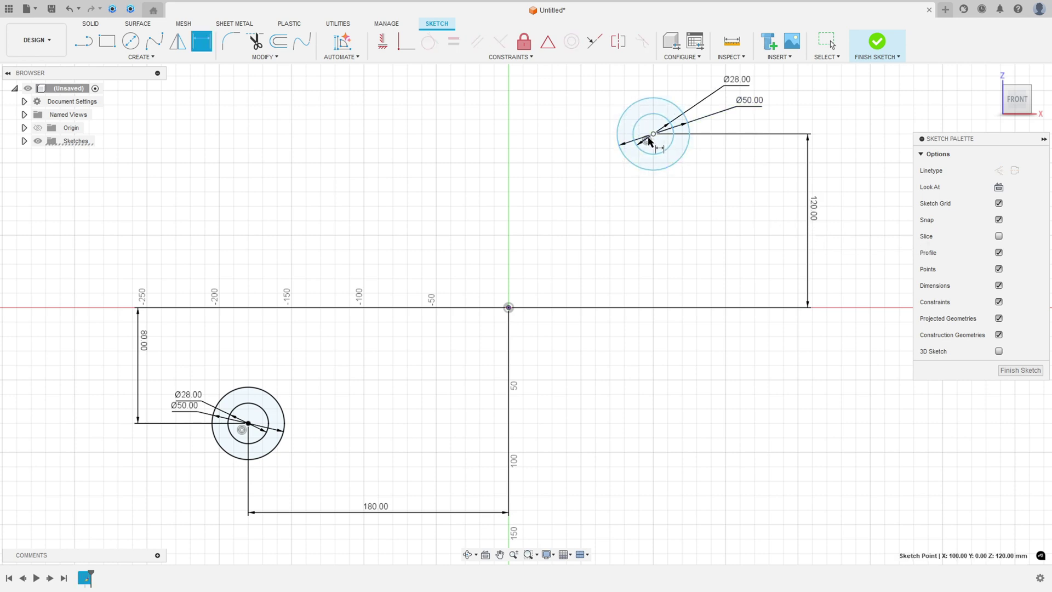
Dimension the horizontal distance from the upper-right circles' centre to the origin as 110 mm.
click(509, 307)
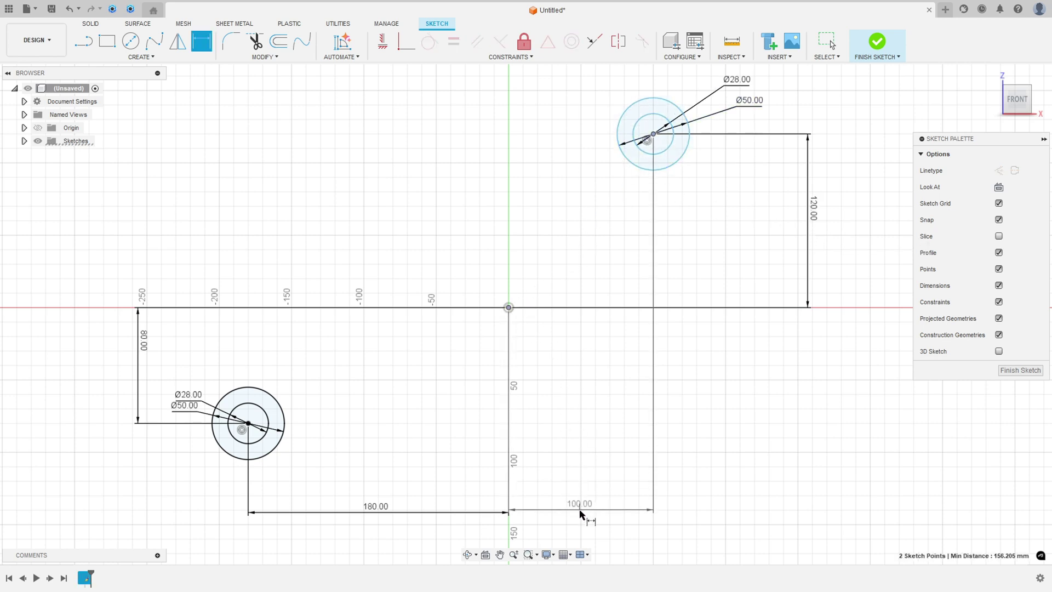
click(580, 513)
key(BackSpace)
text(110)
key(Return)
scroll(609, 496, down, 2)
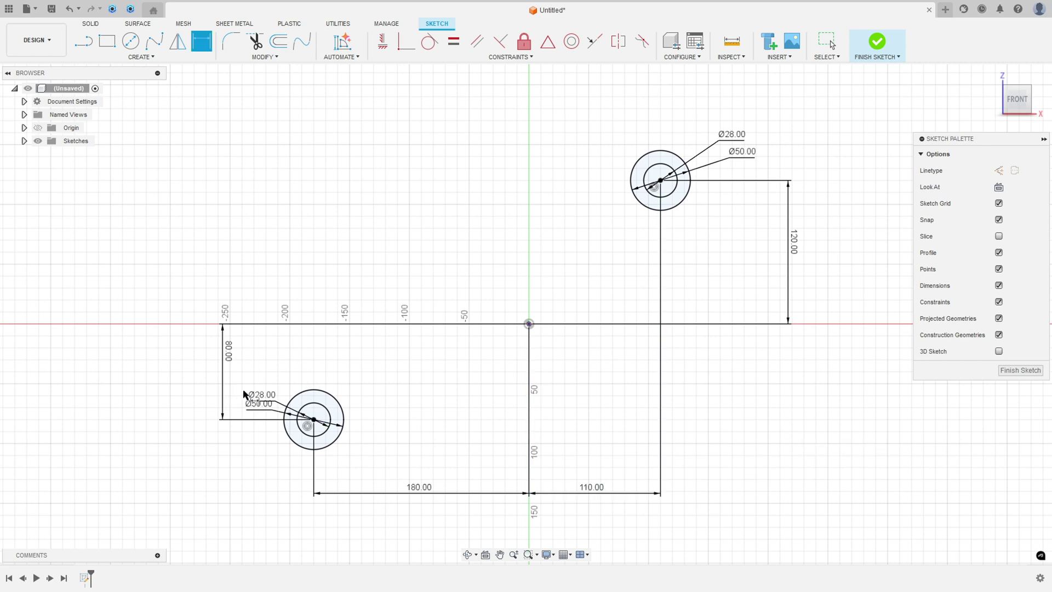
Move the lower-left inner circle's 28 mm diameter label below the 50 mm label.
key(Escape)
drag(263, 394, 274, 450)
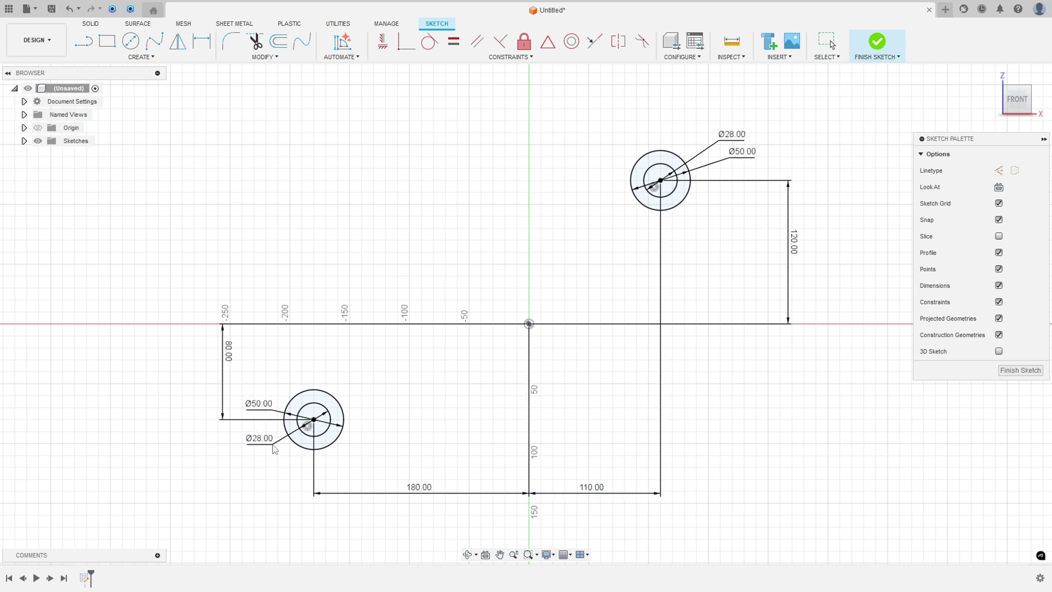
key(d)
Mark the dashed centre line in red on the PDF drawing and sketch a matching vertical construction line about 100 mm up from Fusion's origin.
key(alt+Tab)
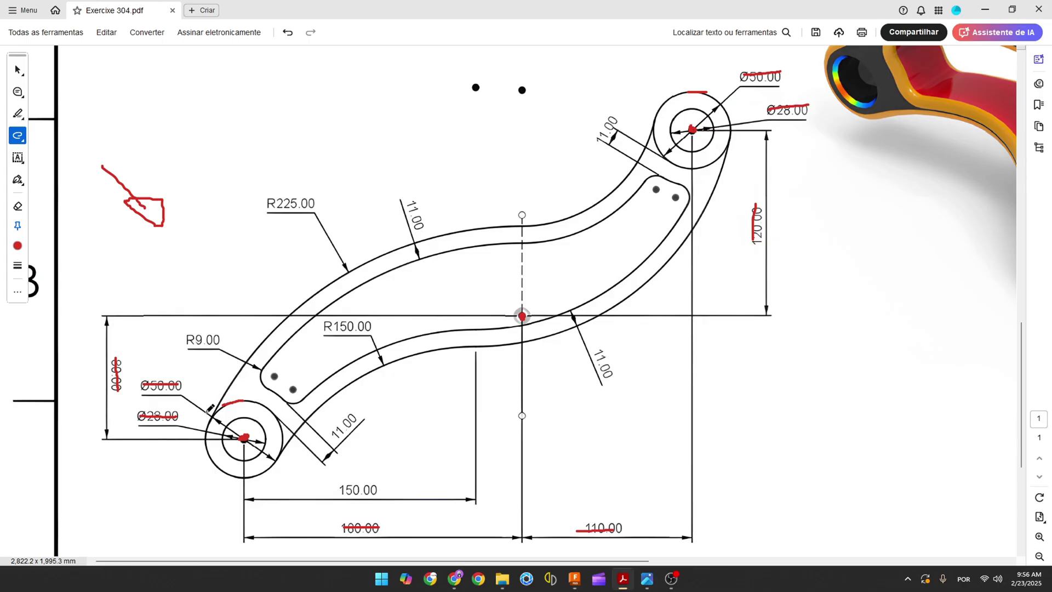
drag(523, 216, 522, 314)
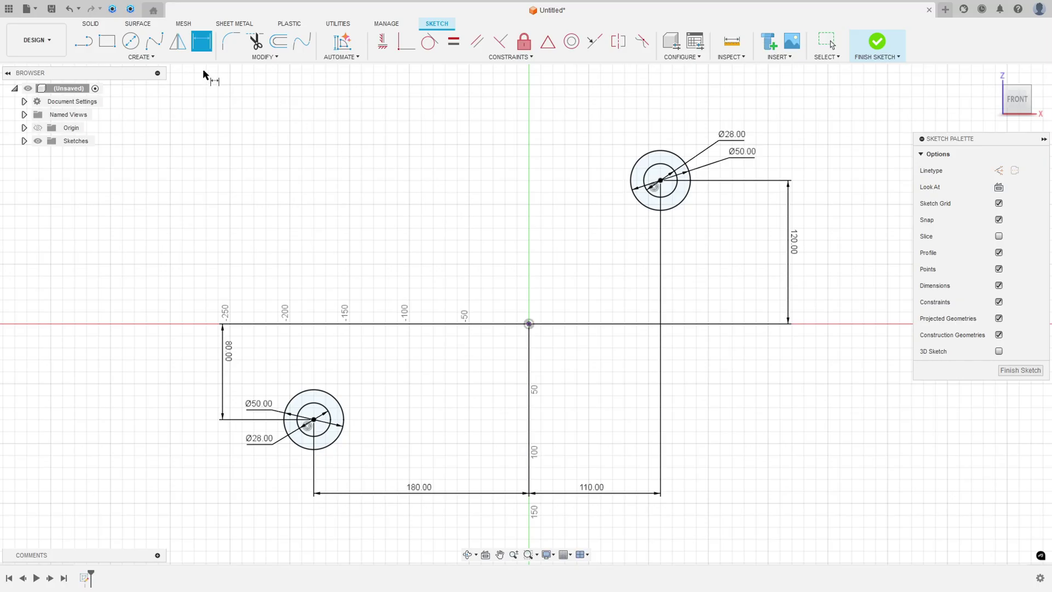
click(84, 44)
click(999, 170)
click(529, 324)
click(529, 204)
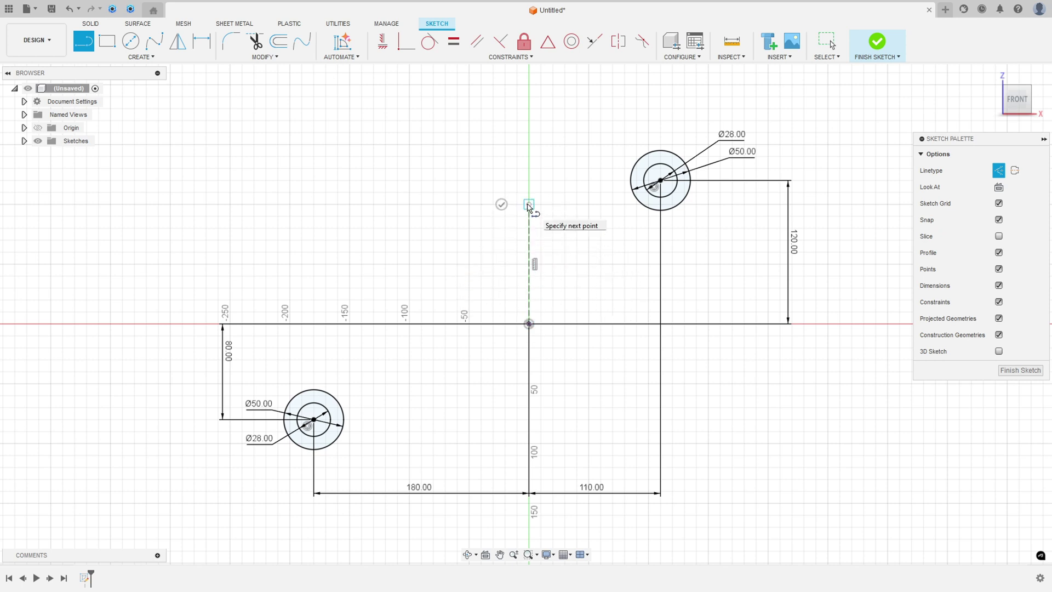
key(Escape)
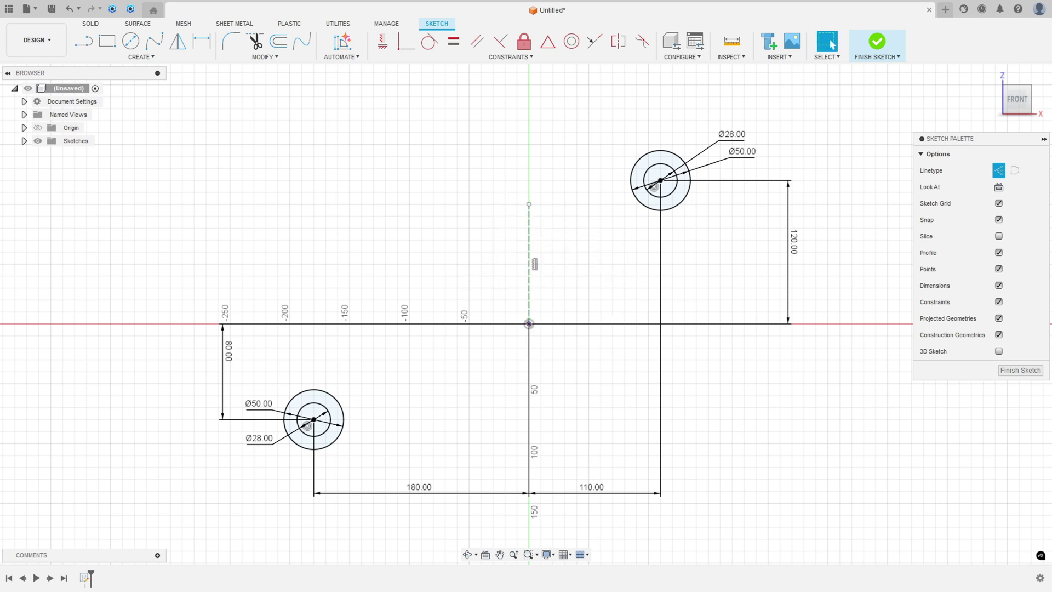
Switch to the PDF drawing, trace the start of the upper-left arc in red and strike through its R225.00 dimension.
key(alt+Tab)
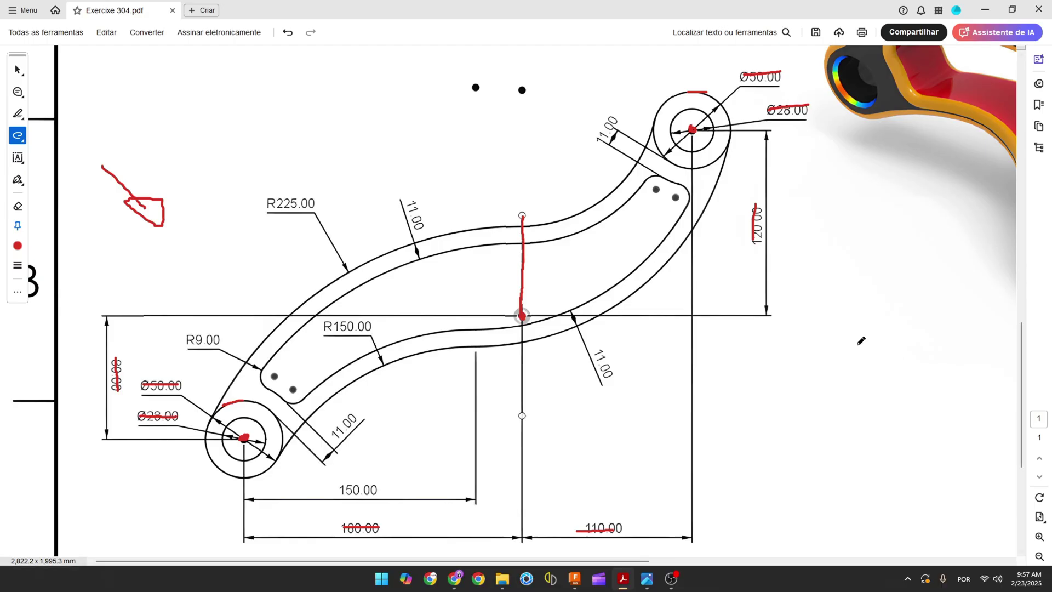
mouse_move(212, 417)
mouse_down()
mouse_move(259, 339)
mouse_move(305, 302)
mouse_up()
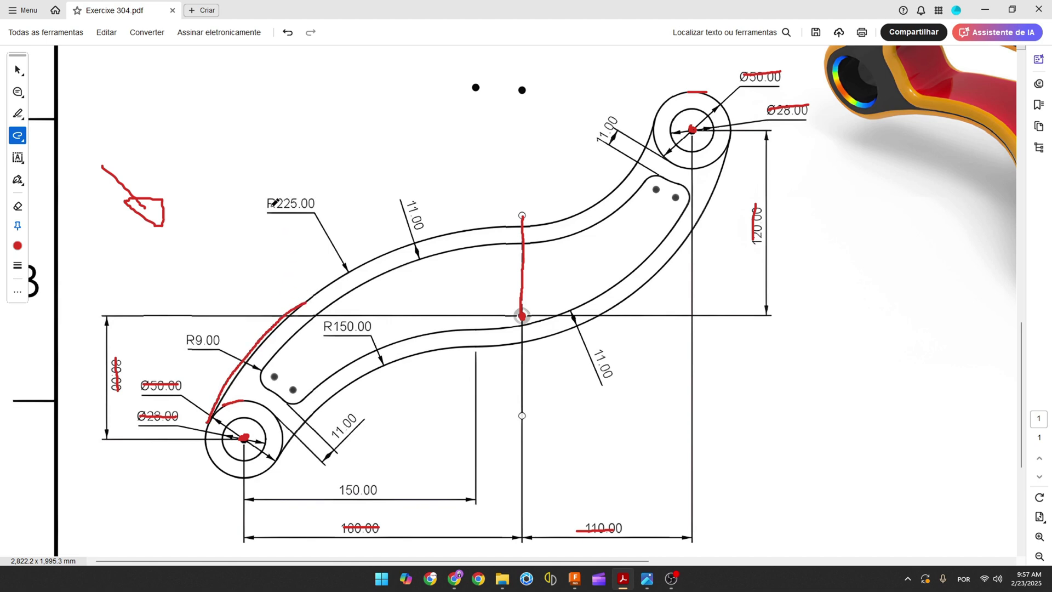
drag(267, 205, 315, 203)
scroll(382, 247, down, 1)
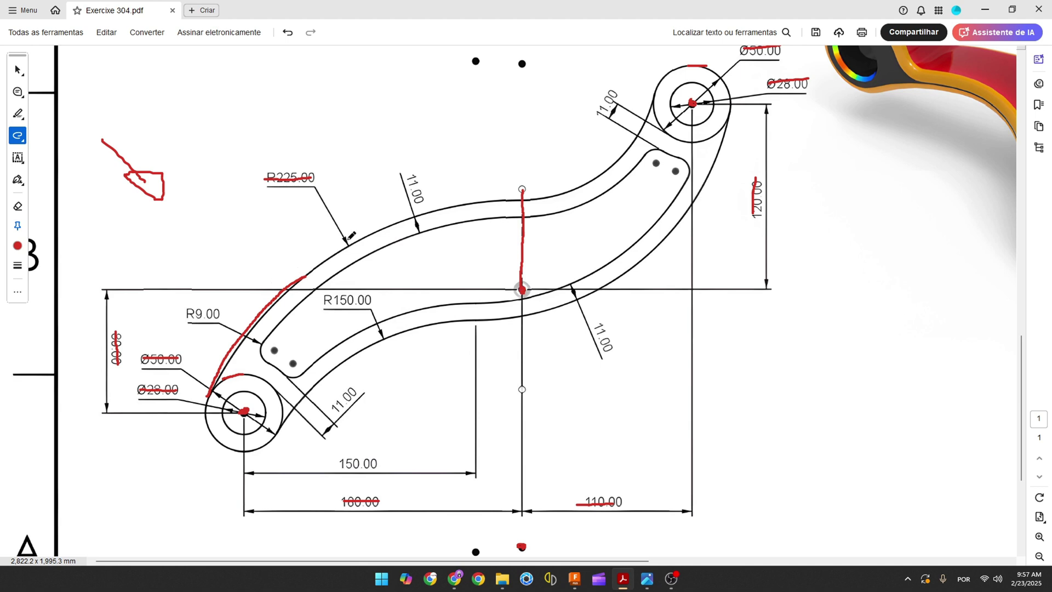
drag(209, 393, 207, 405)
Return to Fusion and sketch a 3-point arc bulging upward from the lower-left 50 mm circle to the vertical construction line.
click(575, 580)
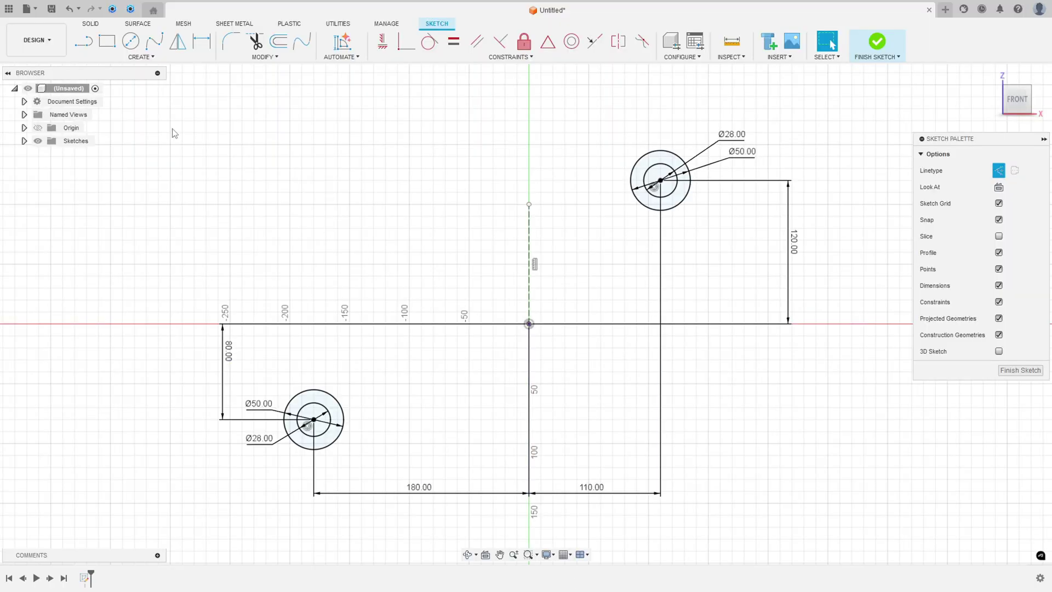
click(148, 57)
mouse_move(141, 103)
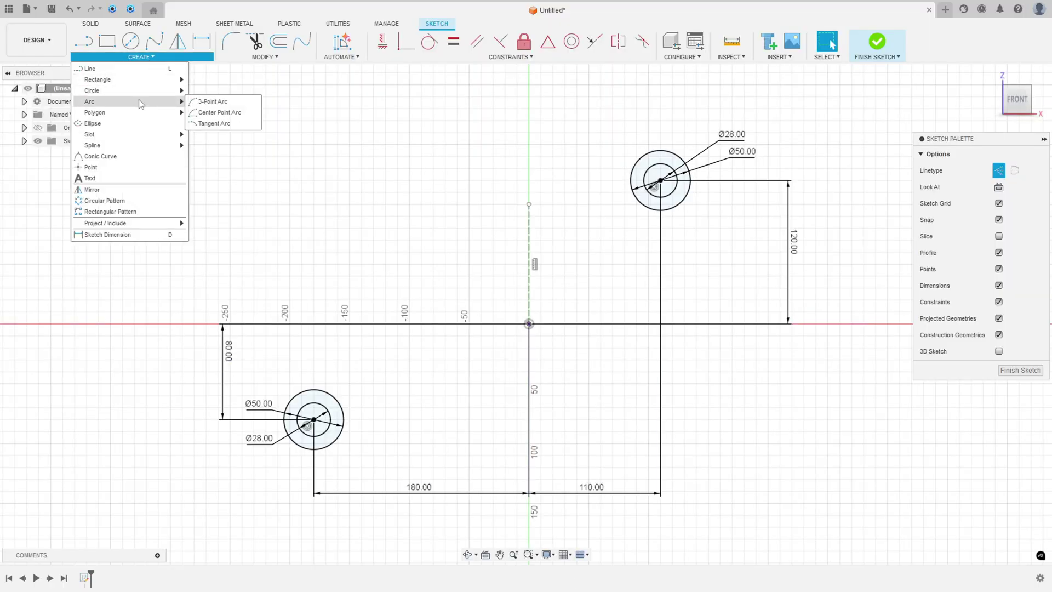
click(212, 102)
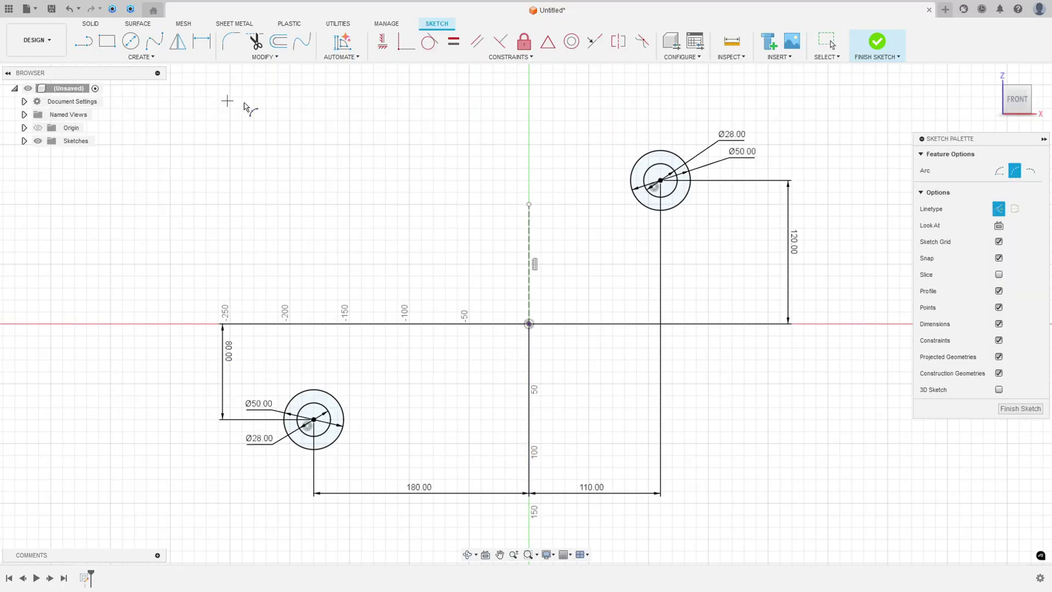
click(293, 397)
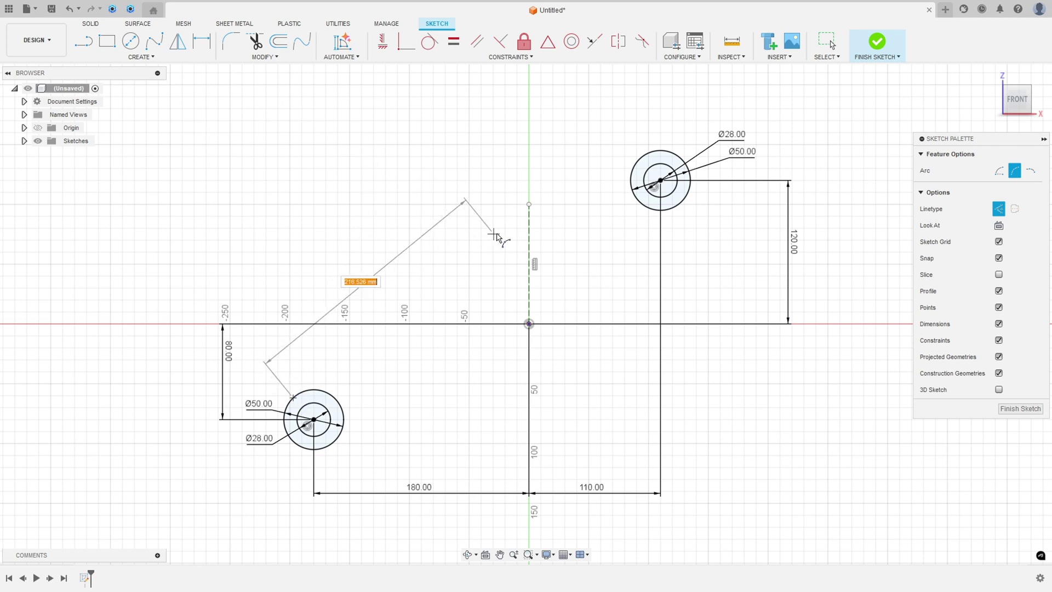
click(529, 234)
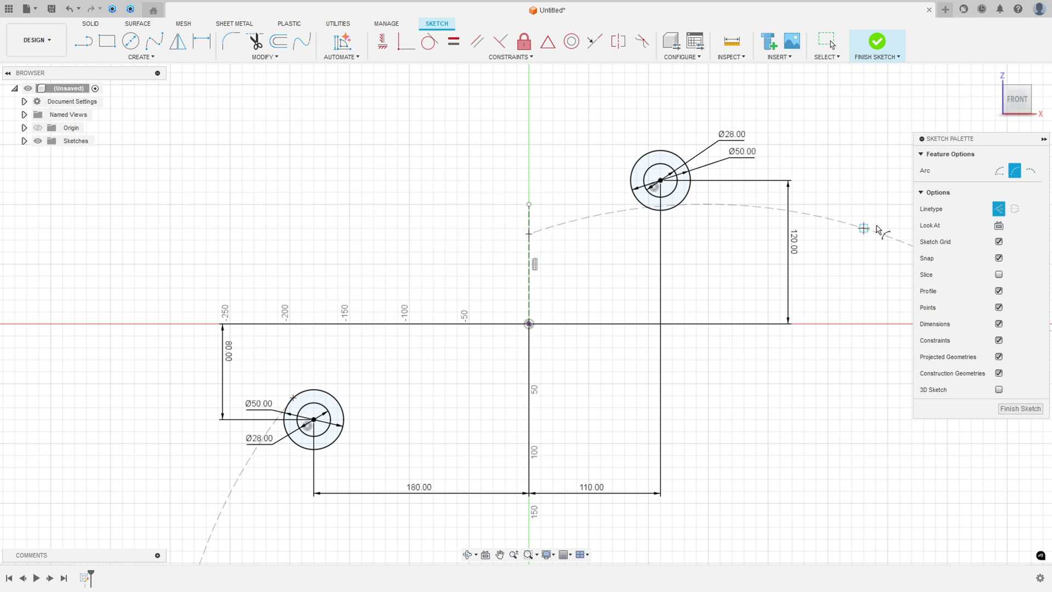
click(420, 264)
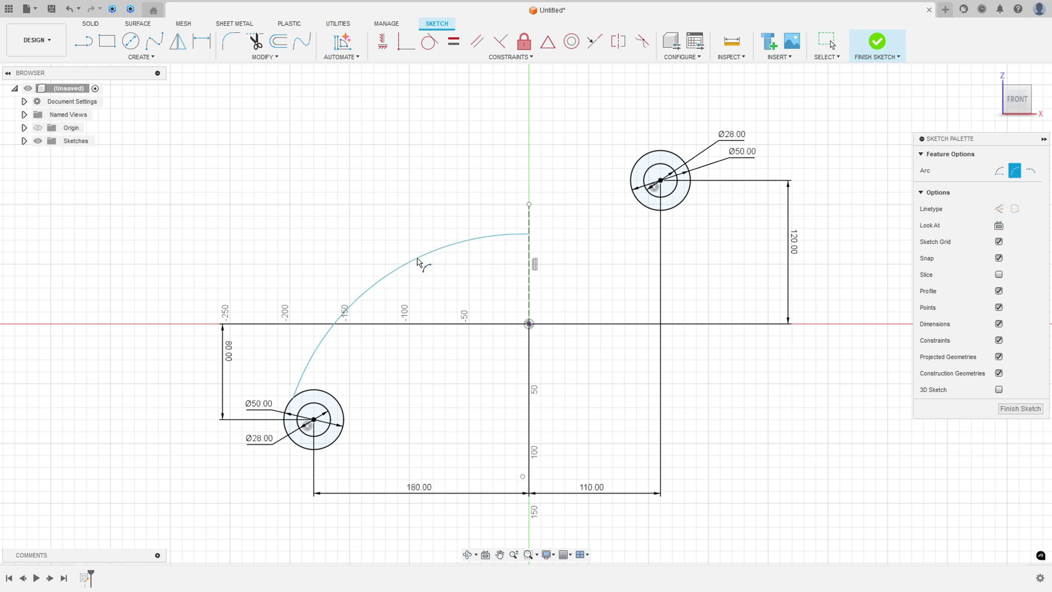
key(Escape)
Constrain the arc's centre point to be vertically aligned with the origin.
scroll(376, 340, down, 3)
mouse_move(376, 340)
middle_down()
mouse_move(385, 237)
mouse_move(385, 265)
middle_up()
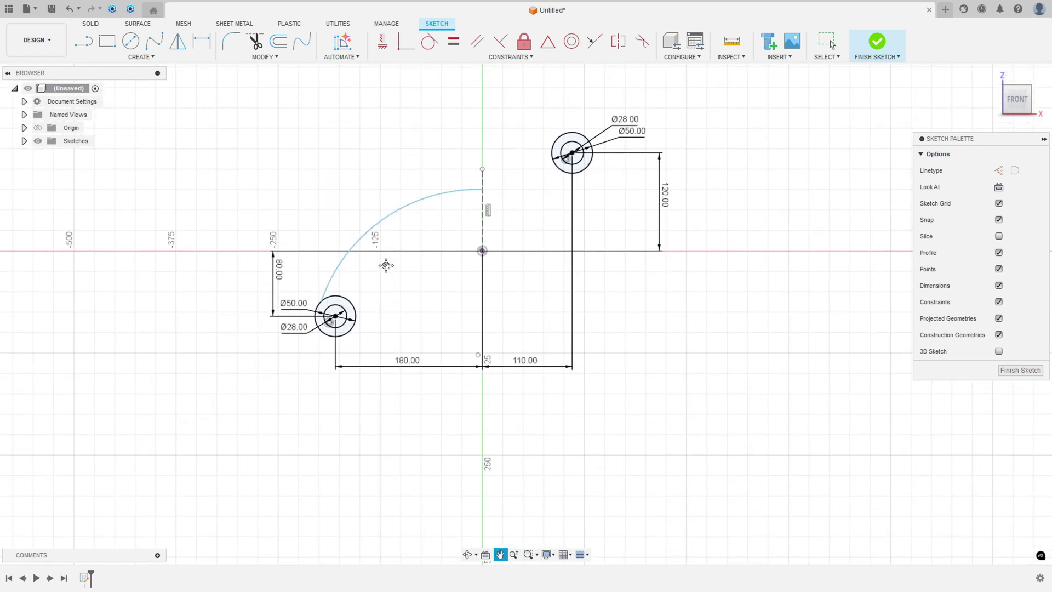
click(384, 44)
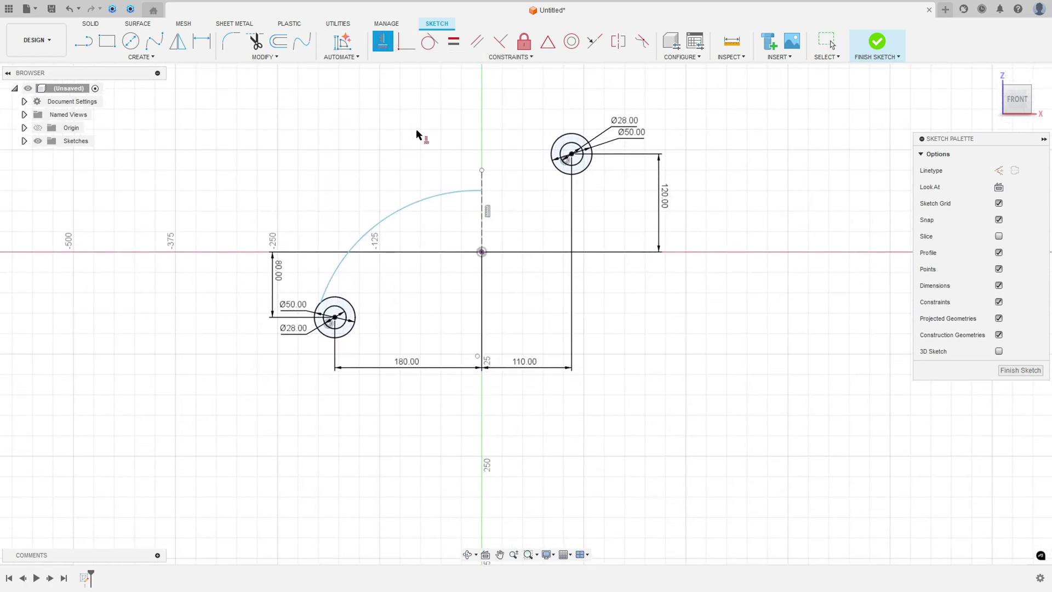
click(478, 358)
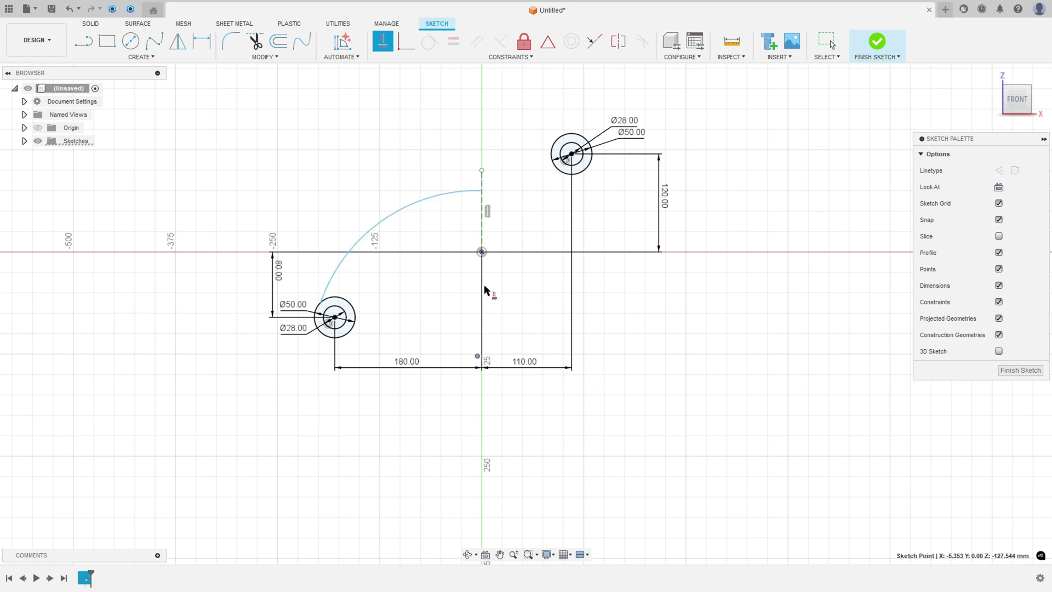
click(482, 252)
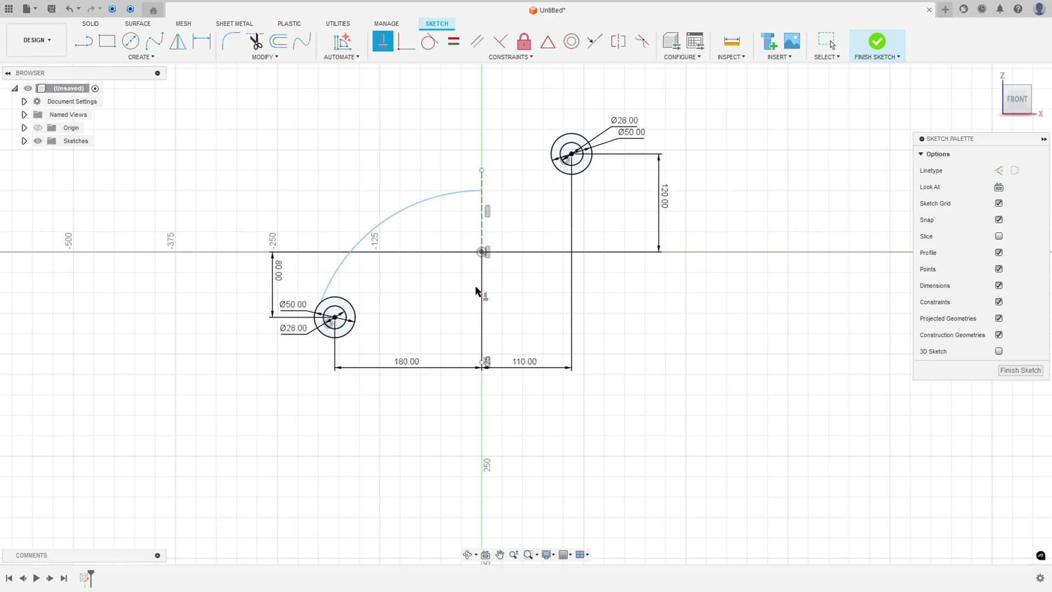
Make the arc tangent to the lower-left 50 mm circle.
click(430, 41)
click(328, 282)
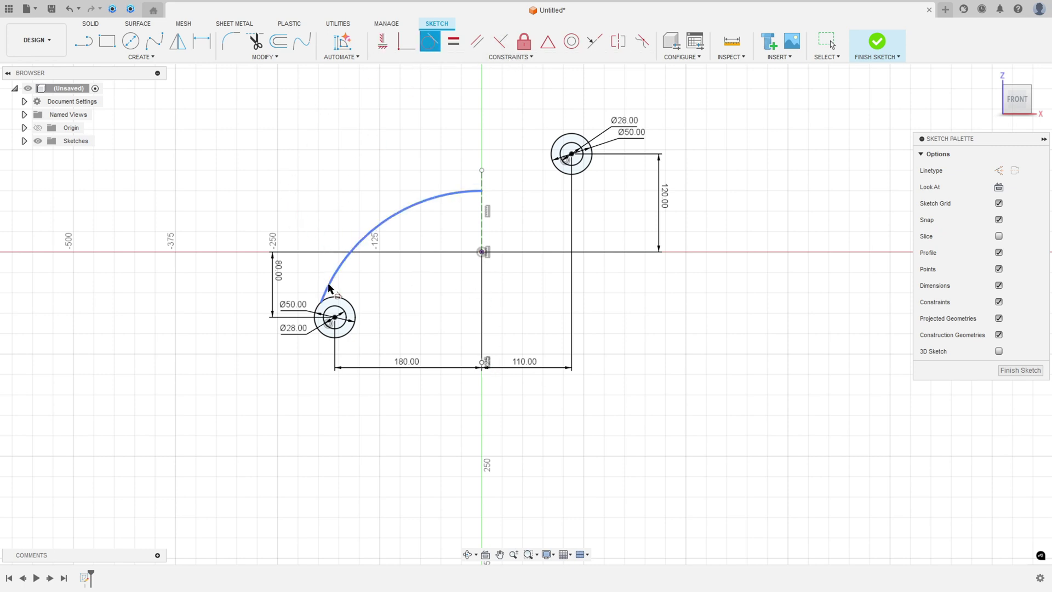
click(330, 302)
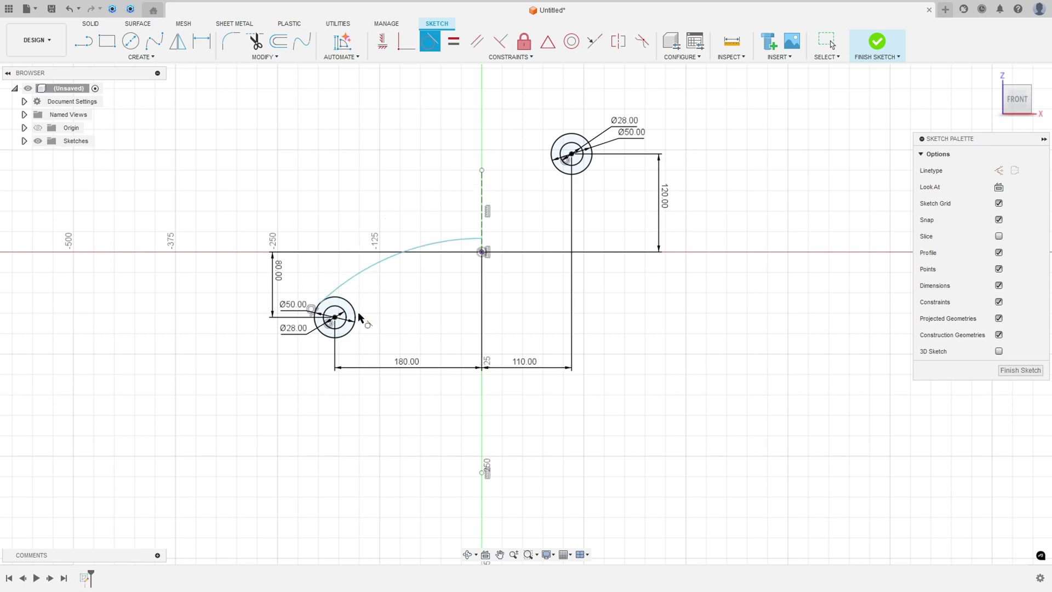
Dimension the tangent arc's radius as 225 mm, with the label above it.
scroll(351, 296, down, 1)
scroll(365, 262, up, 2)
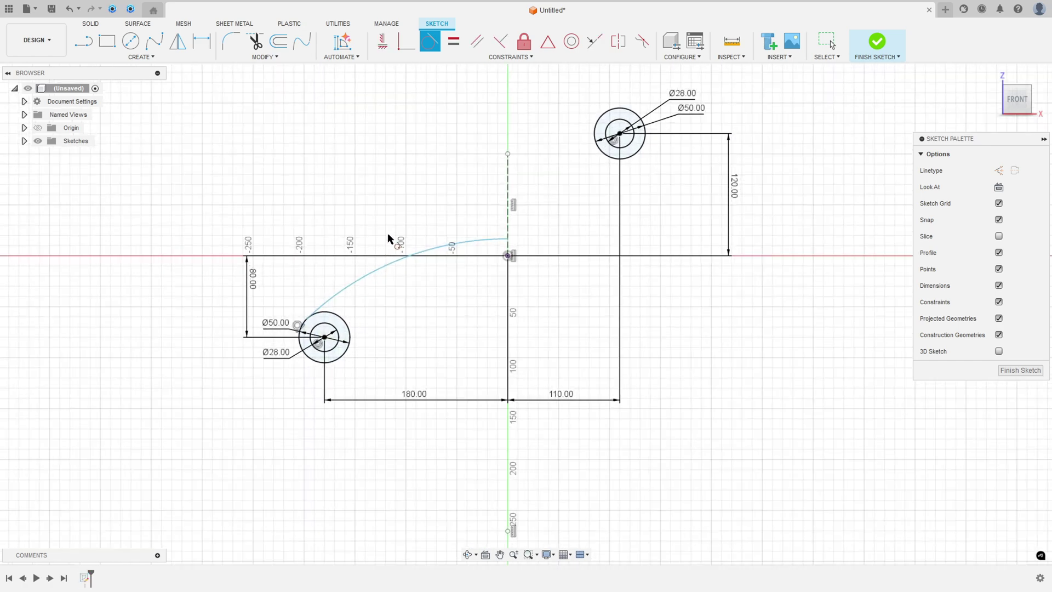
click(202, 41)
click(426, 256)
click(340, 195)
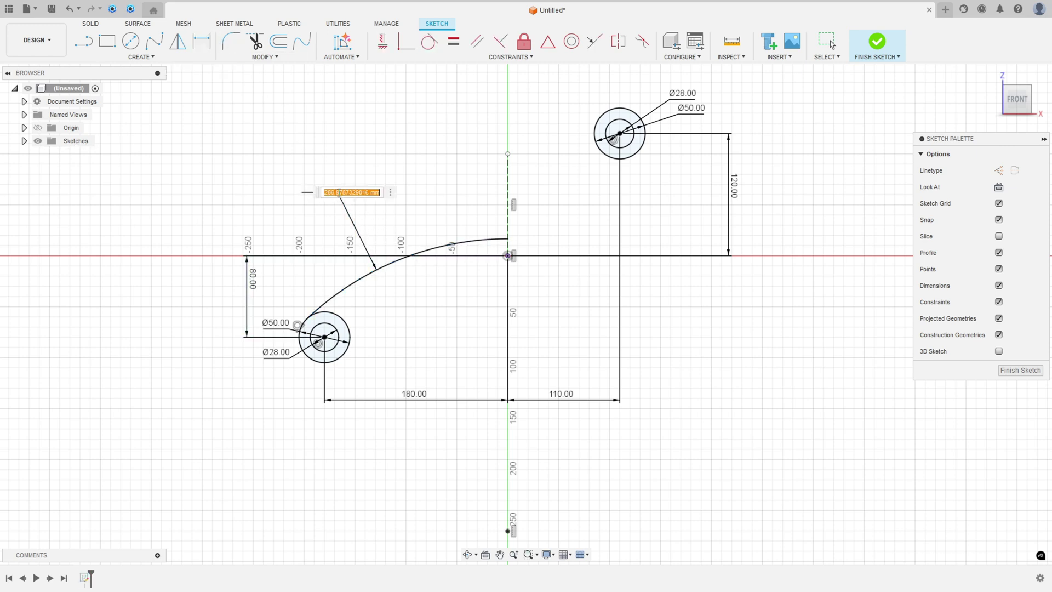
text(225)
key(Return)
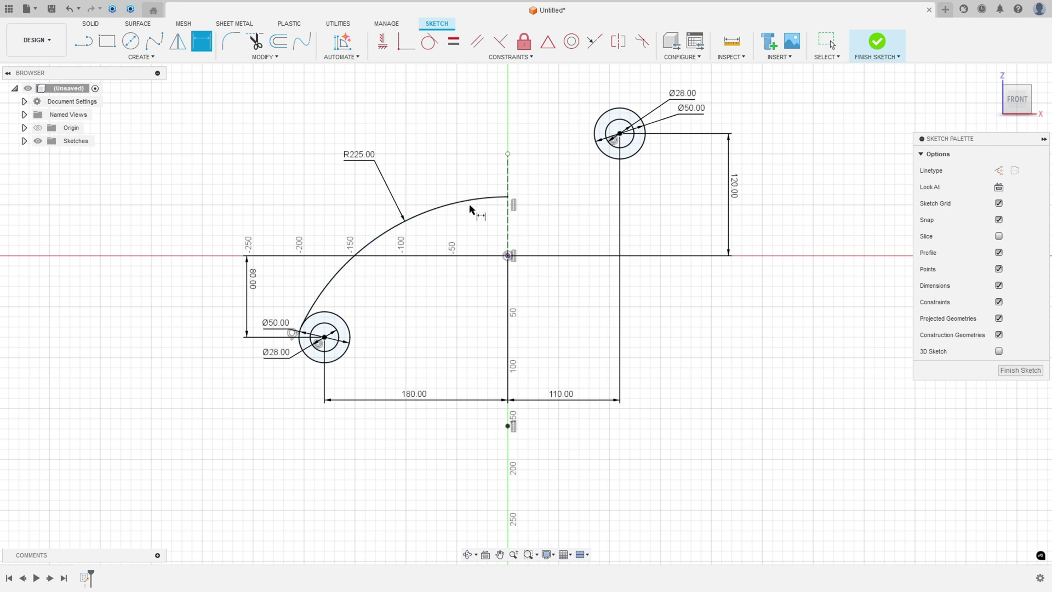
Trace the upper-right concave arc in red on the PDF and sketch it in Fusion from the R225 arc's end to the upper-right 50 mm circle.
key(alt+Tab)
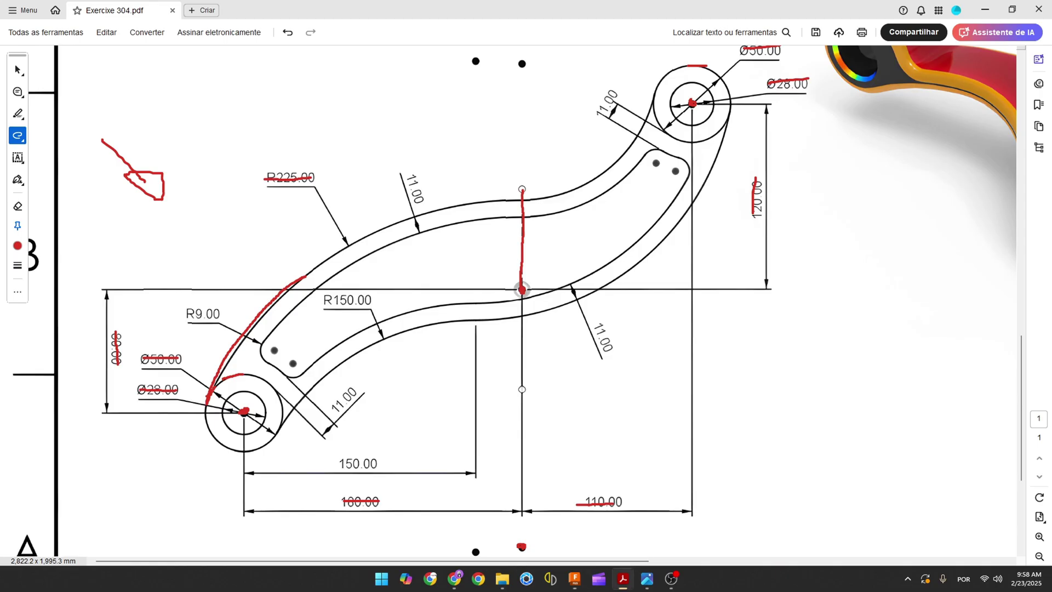
mouse_move(537, 199)
mouse_down()
mouse_move(621, 160)
mouse_move(657, 88)
mouse_up()
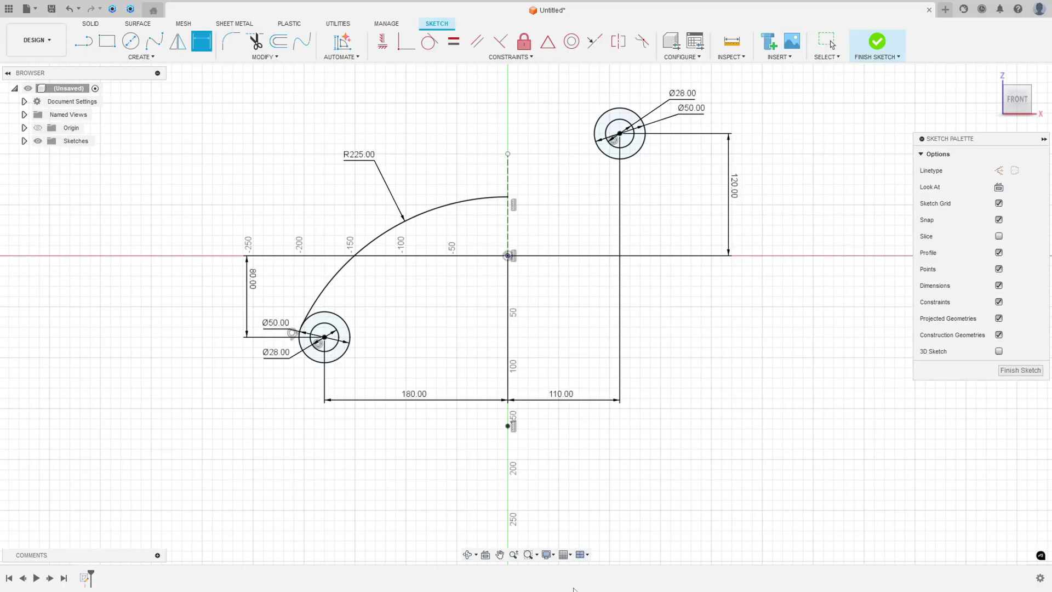
click(140, 57)
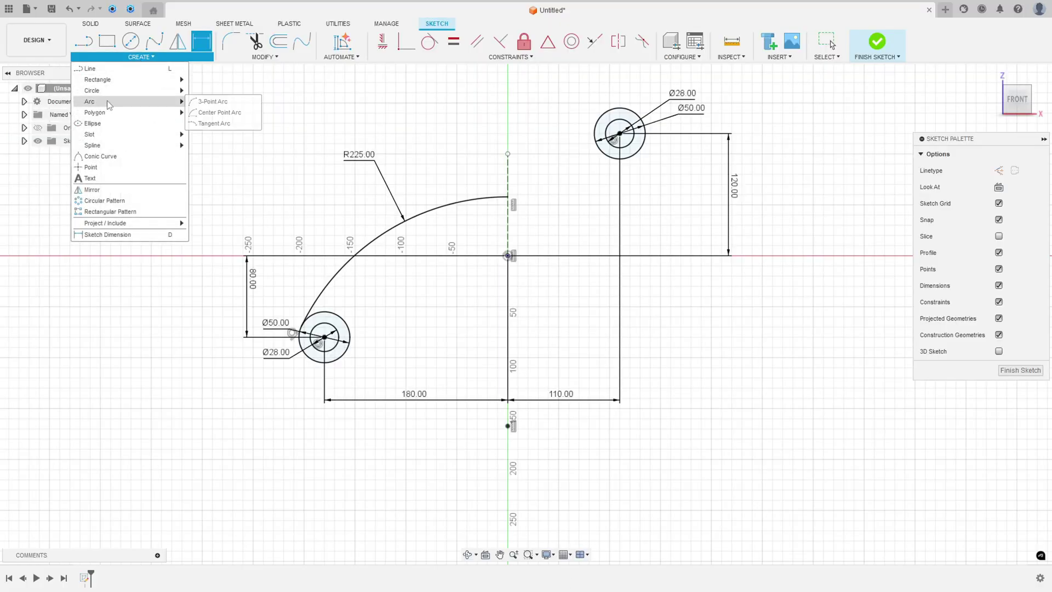
click(216, 112)
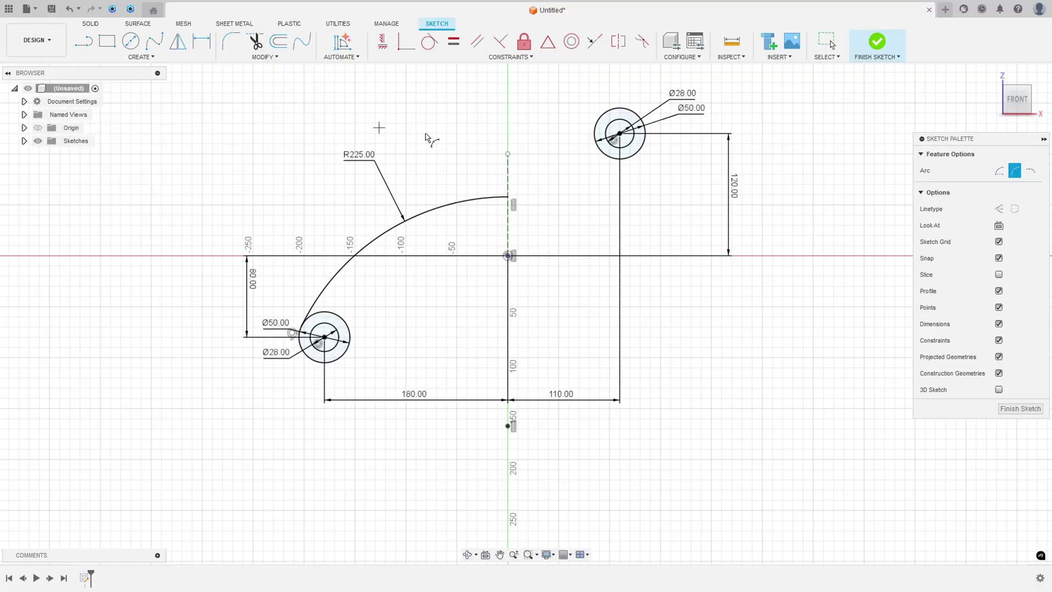
click(511, 197)
click(596, 135)
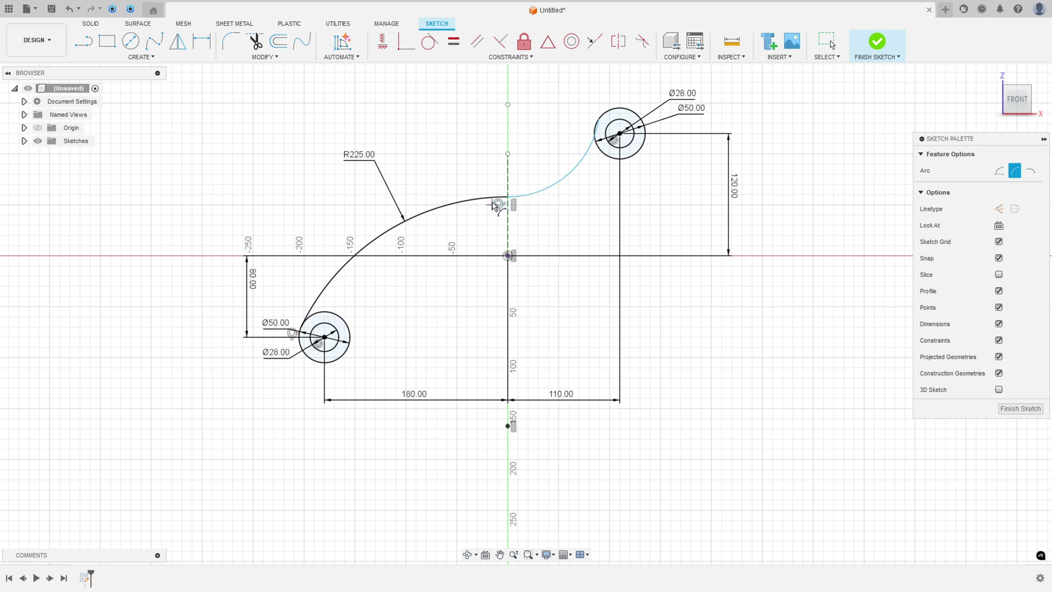
Make the new concave arc tangent to the upper-right 50 mm circle.
click(430, 41)
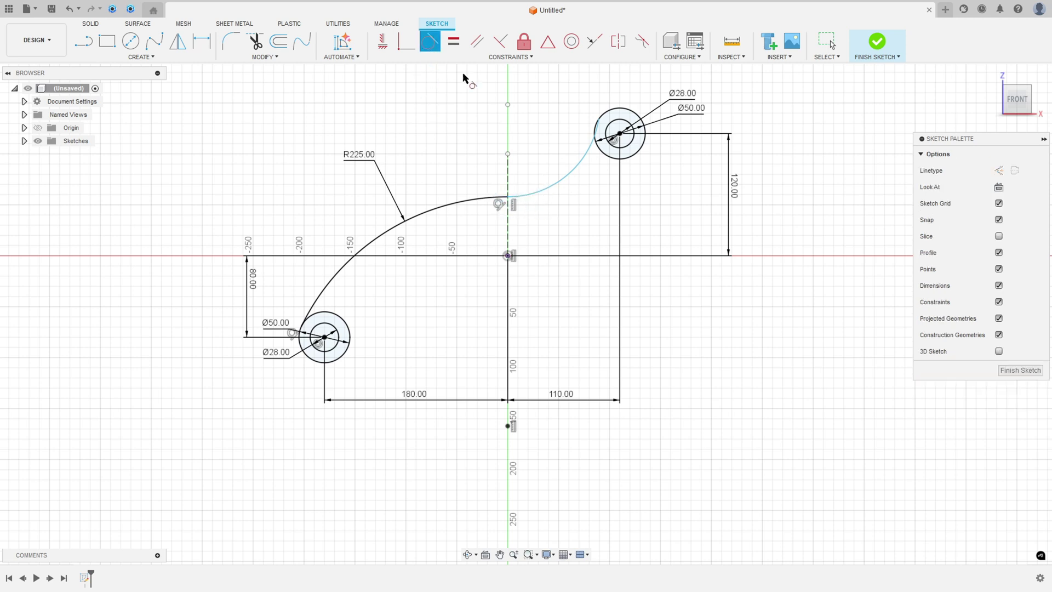
click(587, 155)
click(603, 113)
Switch to the PDF drawing and trace the lower edge arc in red from the lower-left boss past the end of the 150.00 dimension.
key(alt+Tab)
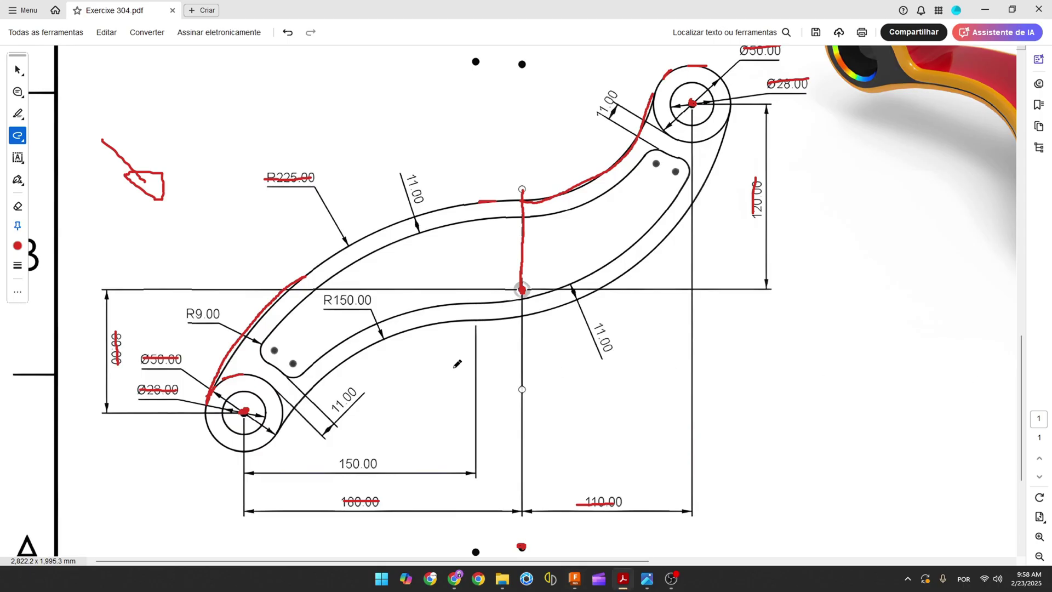
mouse_move(298, 404)
mouse_down()
mouse_move(390, 334)
mouse_move(479, 317)
mouse_up()
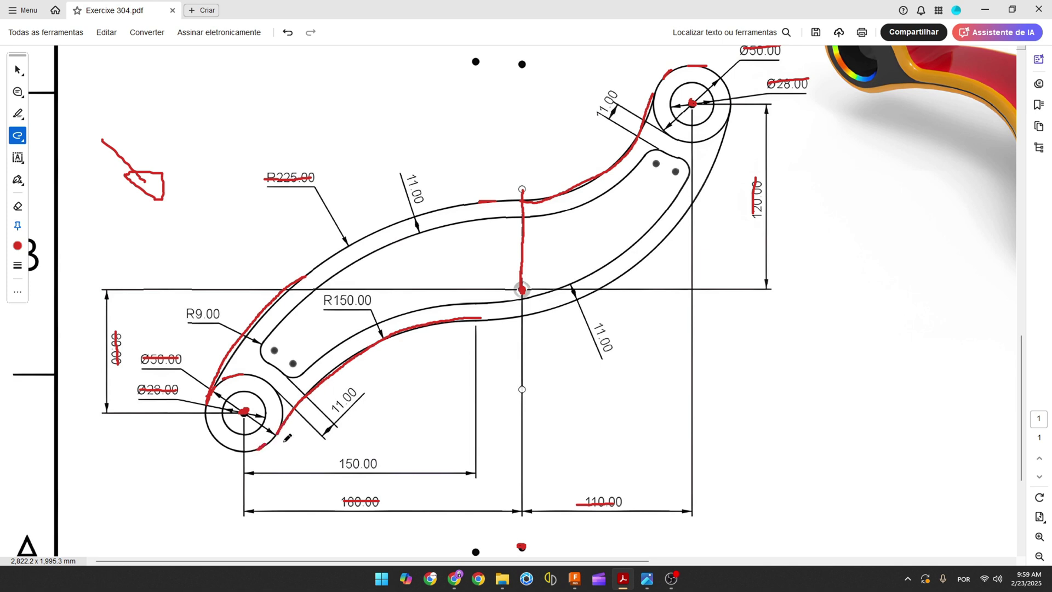
drag(475, 324, 503, 317)
Return to Fusion and sketch an upward-bulging 3-point arc from the lower-left 50 mm circle to about X -30, Z -30.
click(575, 578)
click(152, 57)
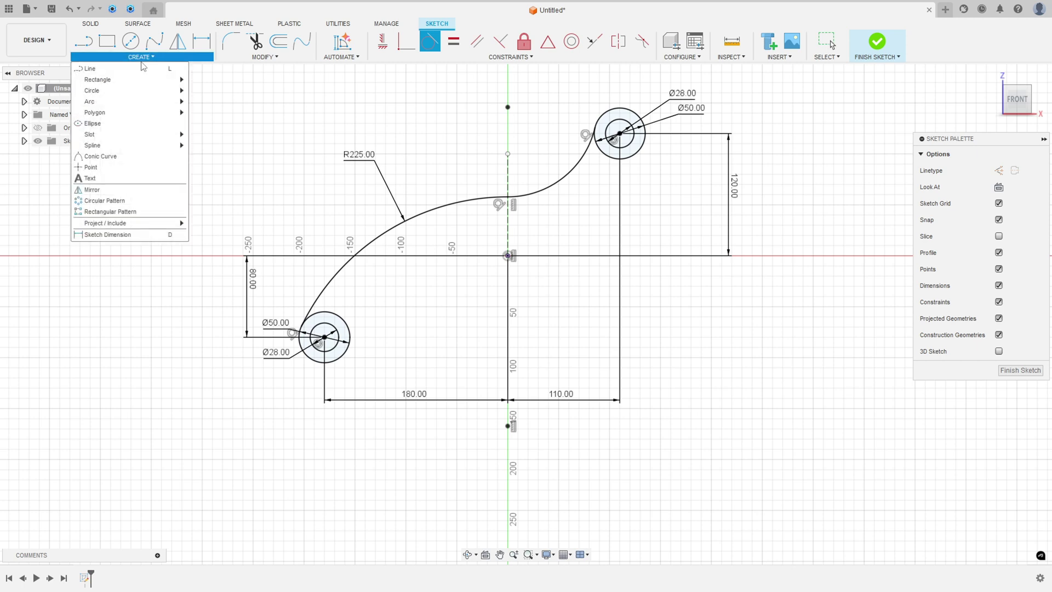
mouse_move(127, 102)
click(218, 101)
click(339, 357)
click(422, 251)
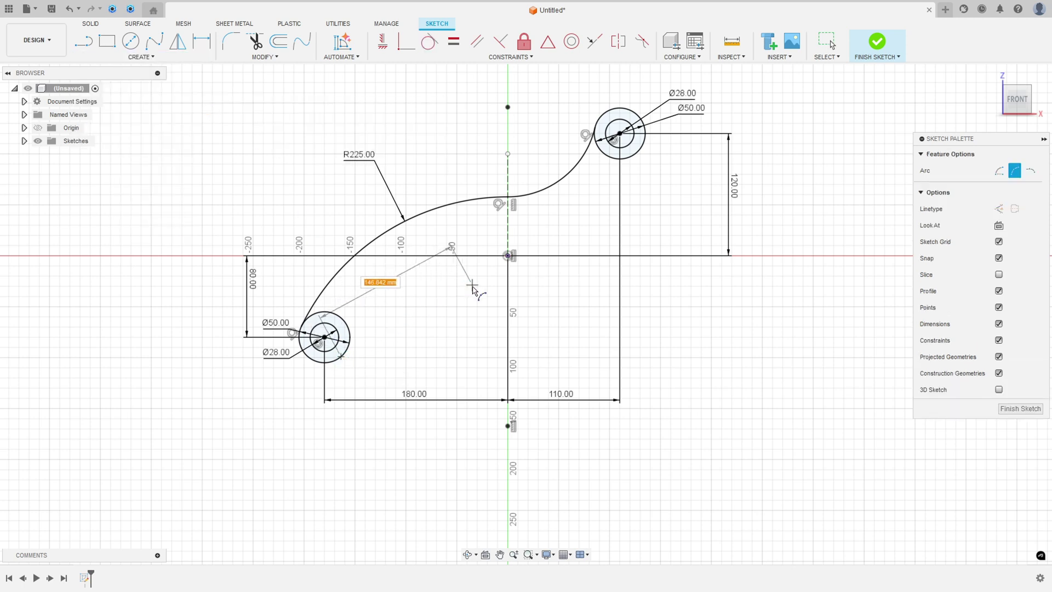
click(475, 287)
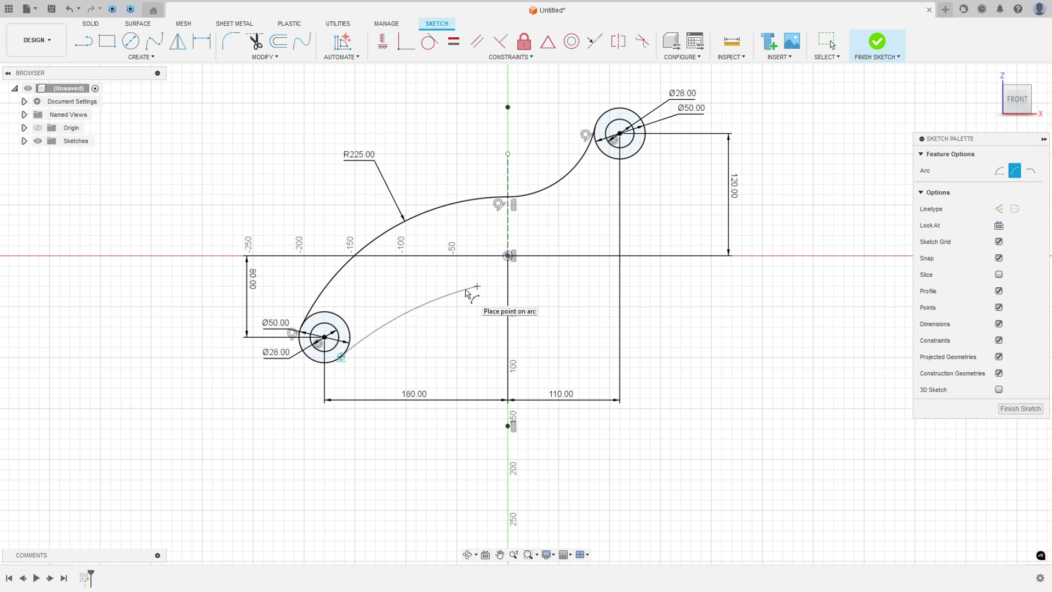
click(460, 290)
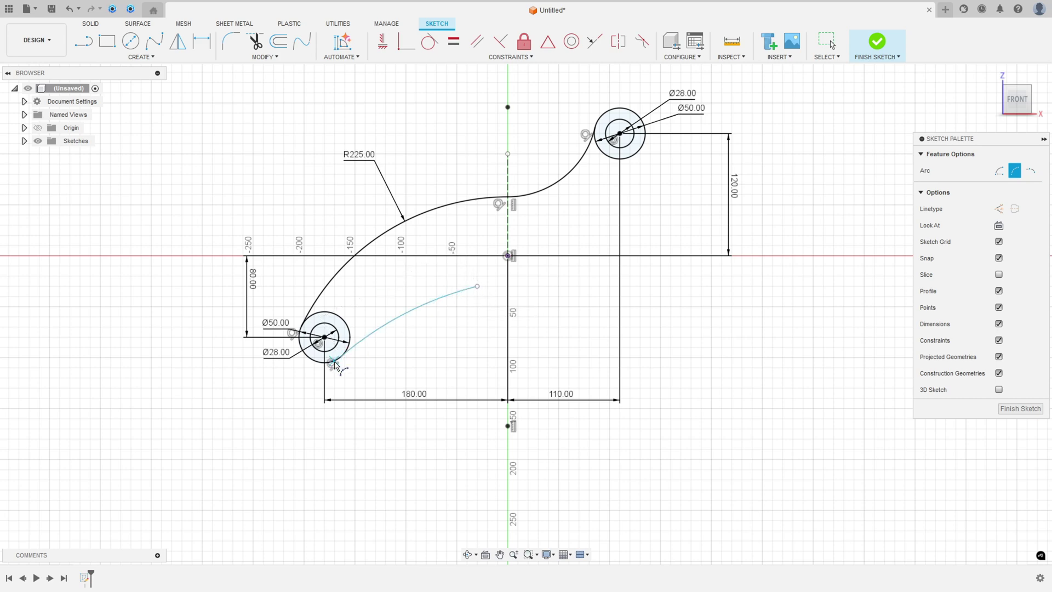
Dimension the new arc from the lower-left boss with a radius of 150 mm.
key(Escape)
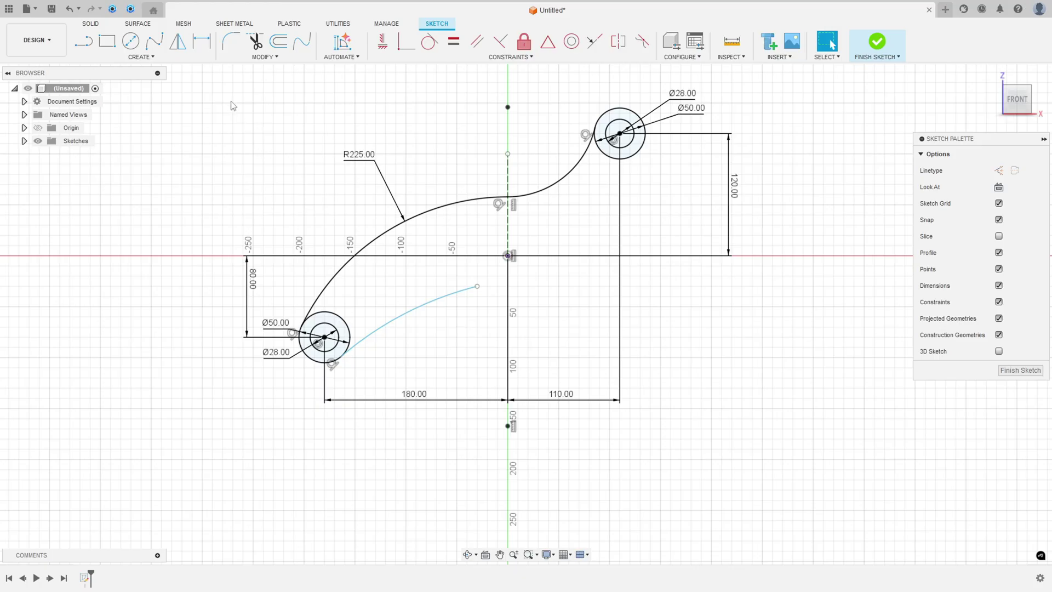
click(199, 48)
click(412, 313)
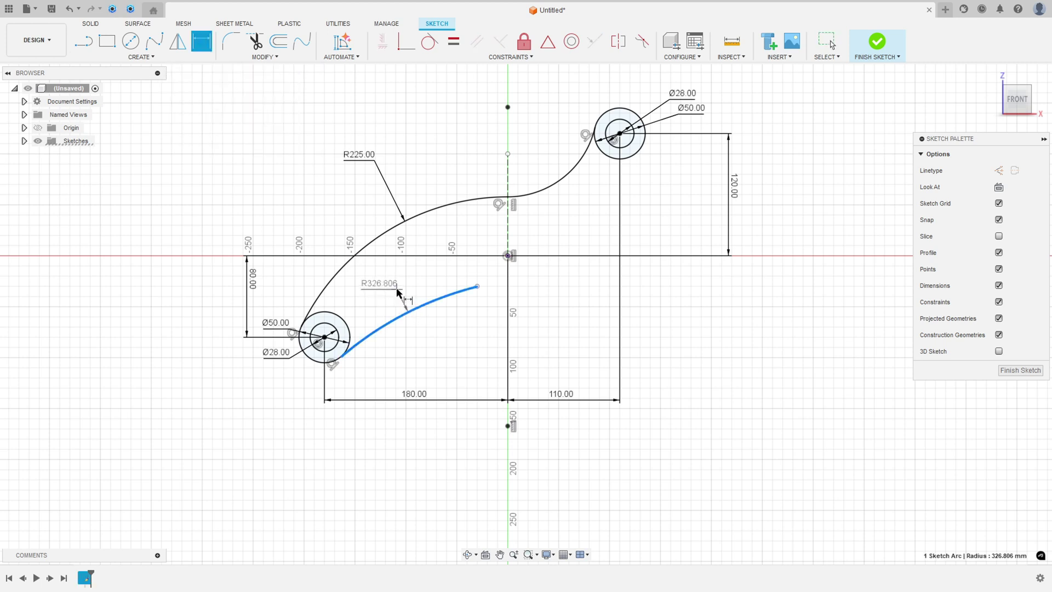
click(399, 294)
text(1)
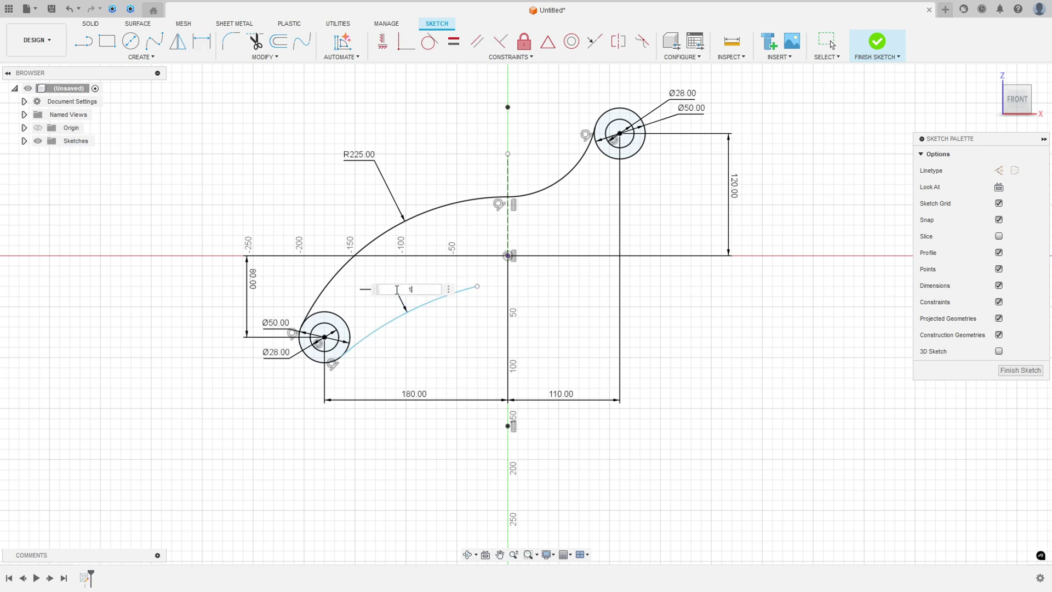
text(50)
key(Return)
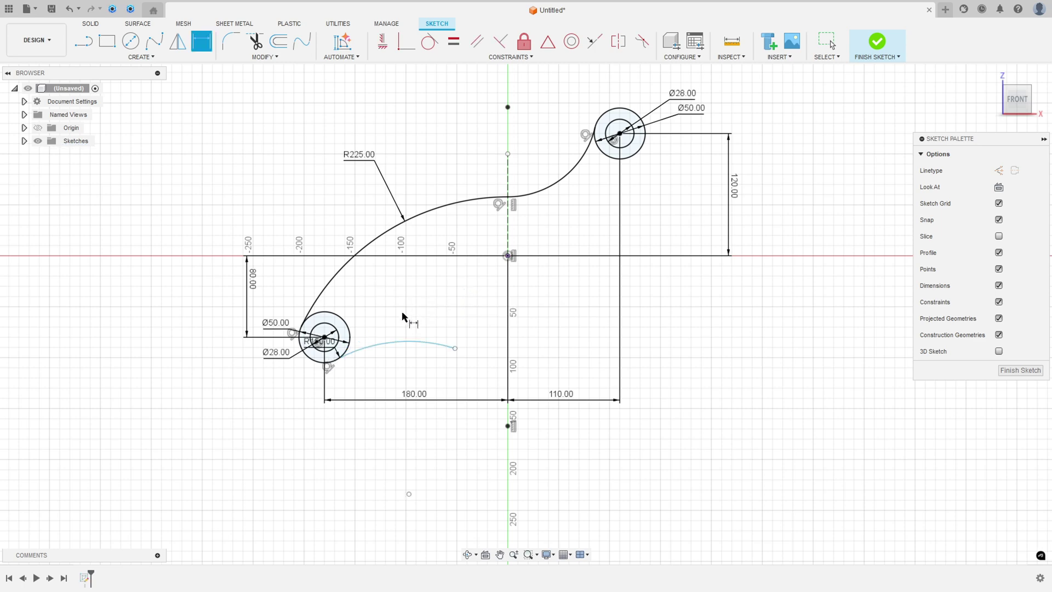
key(Escape)
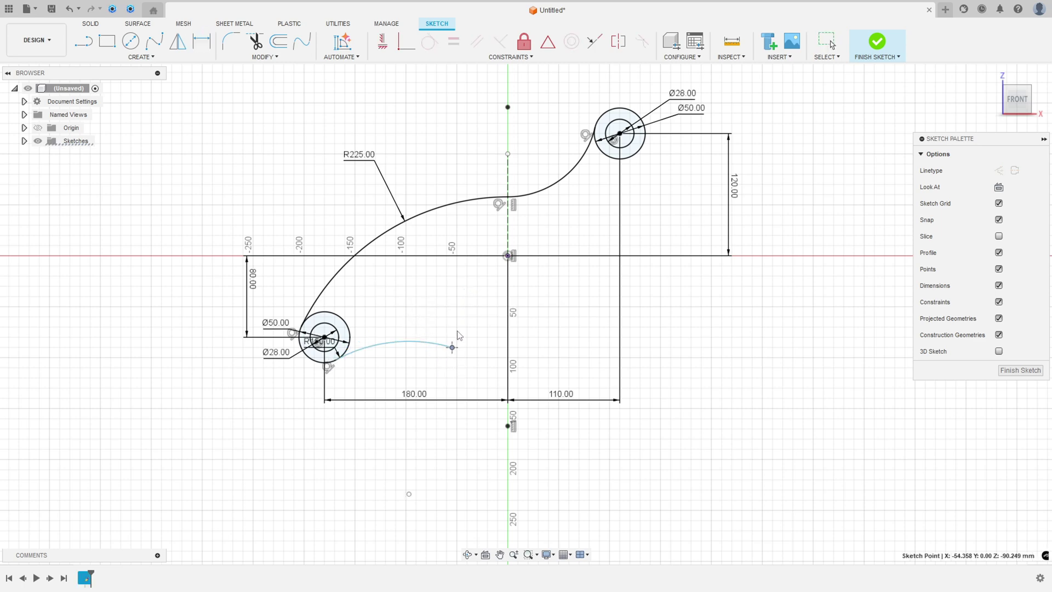
Constrain the R150 arc's free end to lie vertically in line with the arc's centre point.
scroll(447, 471, up, 3)
scroll(446, 475, down, 3)
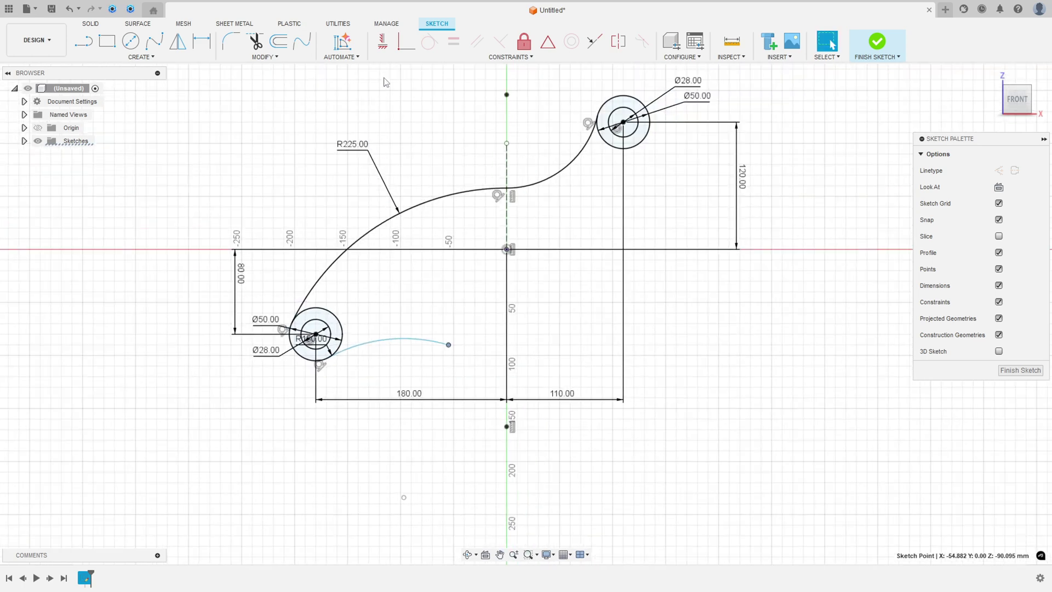
click(384, 44)
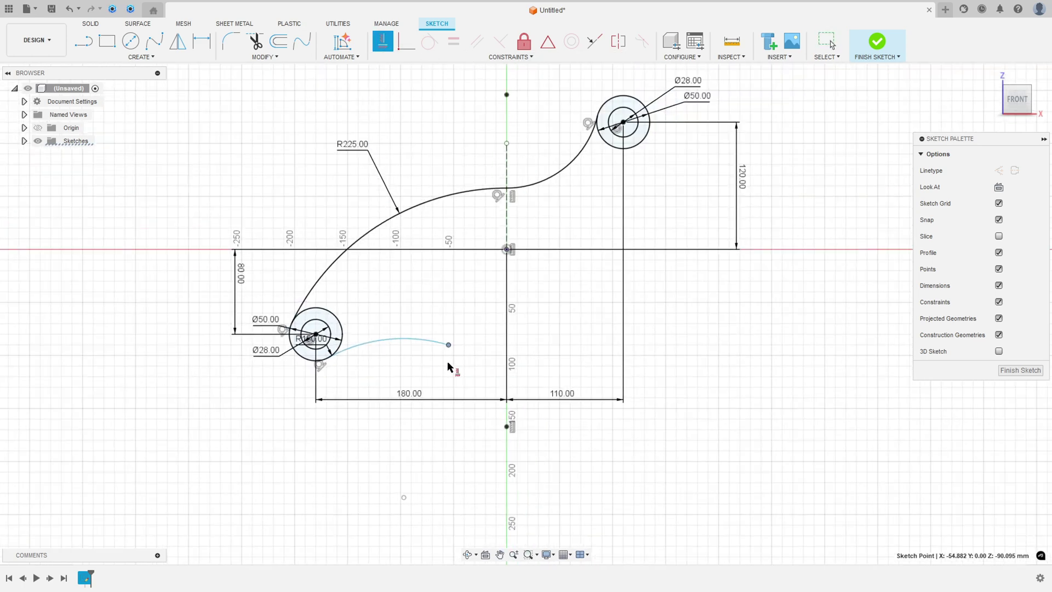
click(404, 497)
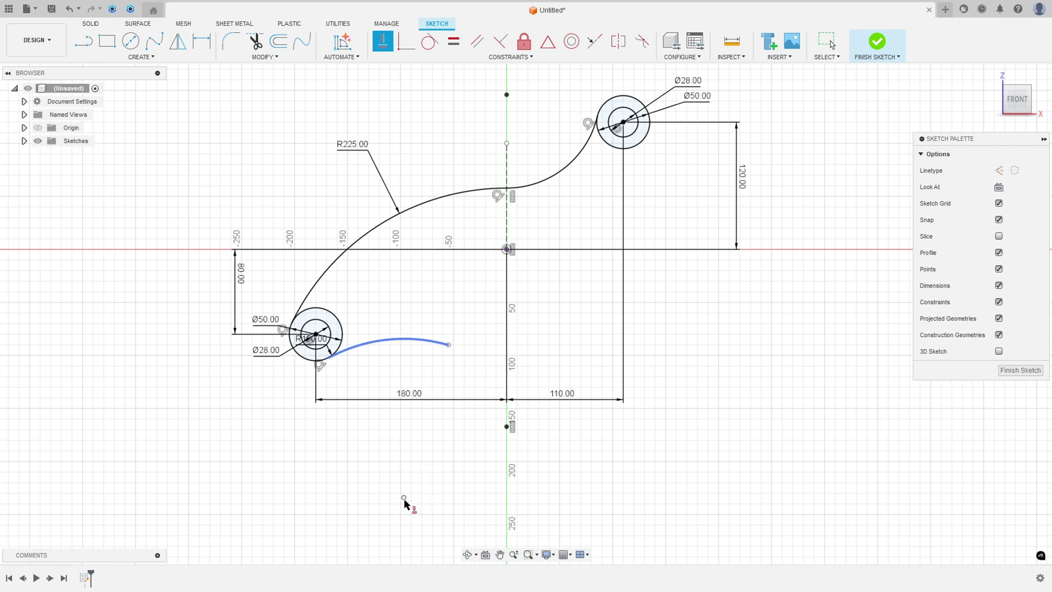
click(449, 344)
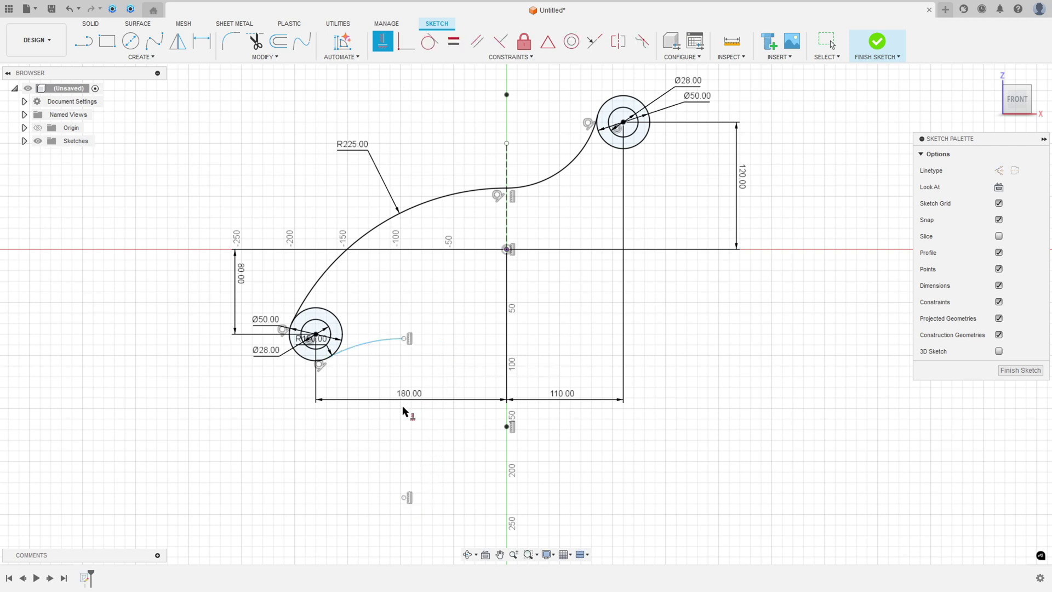
Dimension the horizontal distance between the lower-left boss centre and the R150 arc's centre point as 150 mm.
click(203, 48)
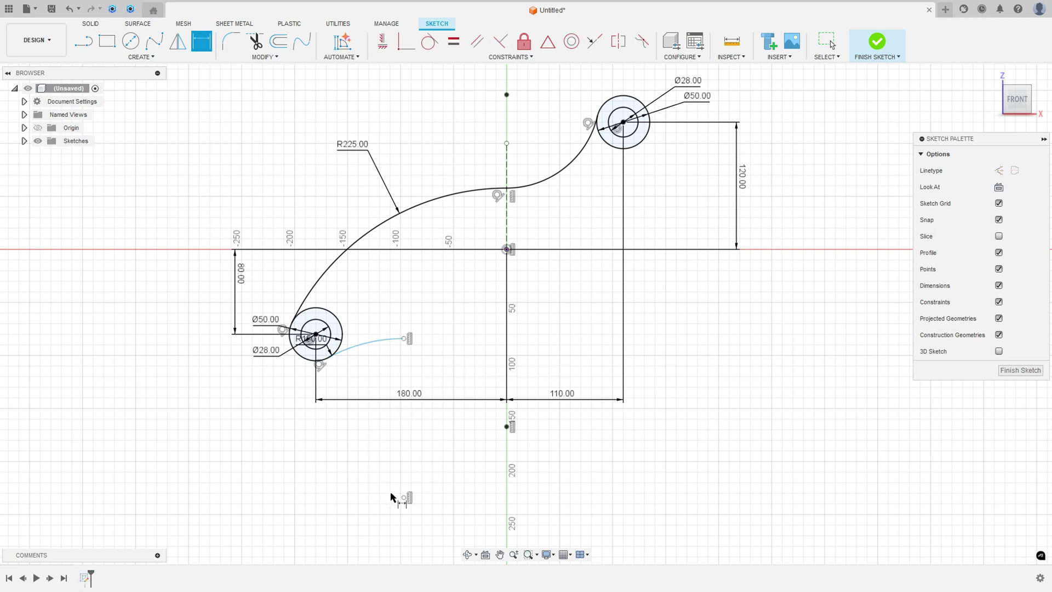
click(406, 497)
click(316, 334)
click(362, 541)
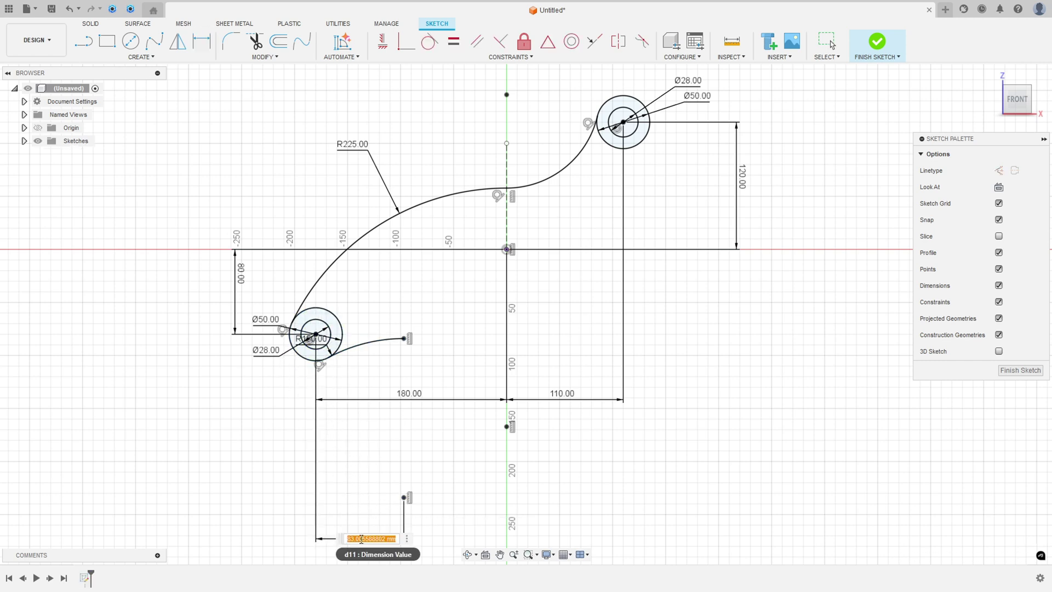
key(Return)
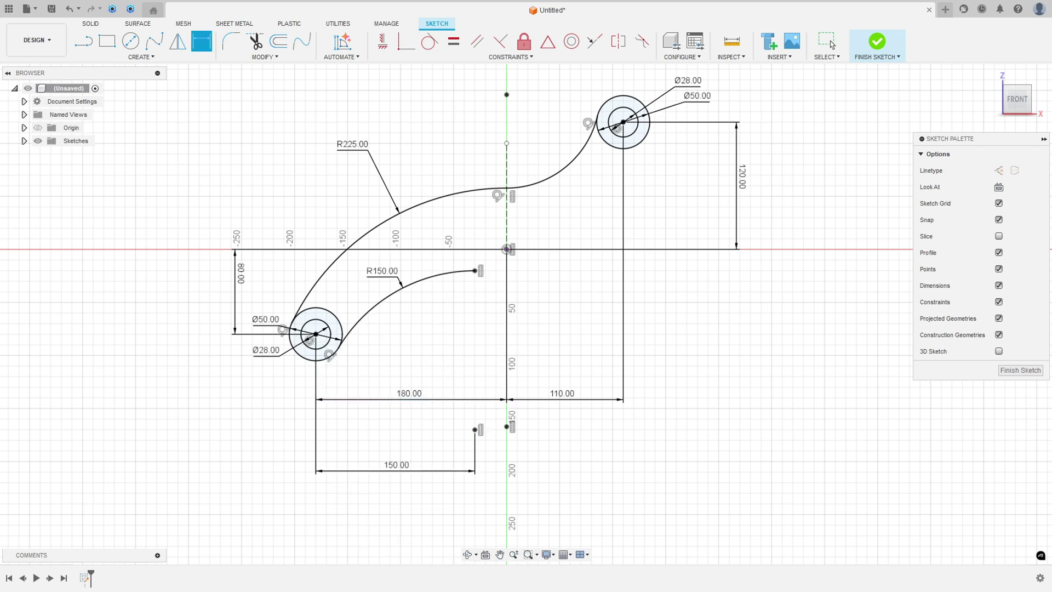
Switch to the PDF drawing and trace in red the lower-right edge arc, from the R150 arc's end to the upper-right boss.
key(alt+Tab)
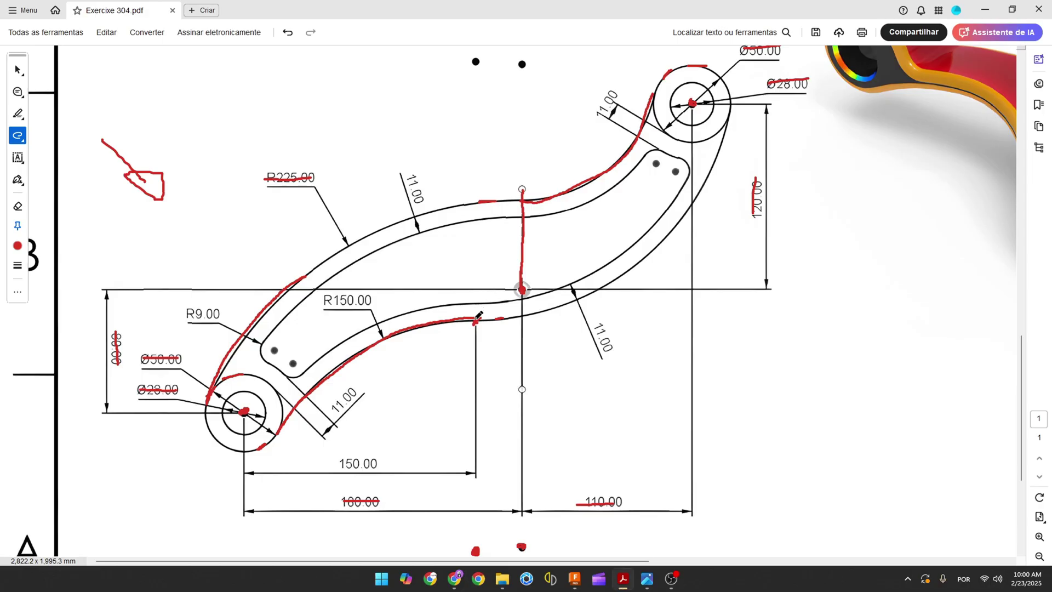
mouse_move(493, 320)
mouse_down()
mouse_move(545, 312)
mouse_move(647, 256)
mouse_move(707, 184)
mouse_move(733, 114)
mouse_up()
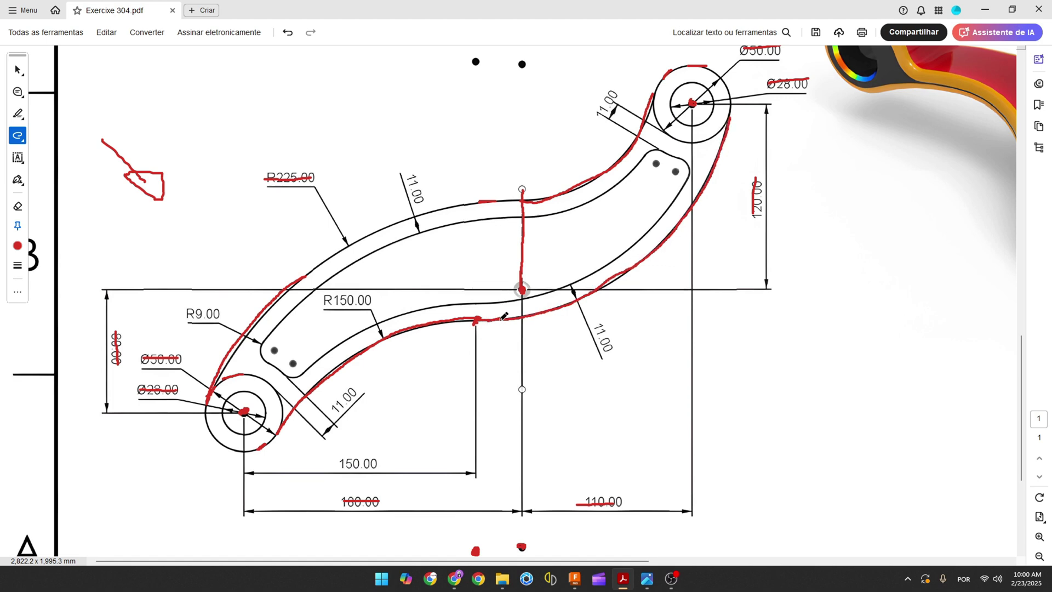
drag(443, 318, 455, 318)
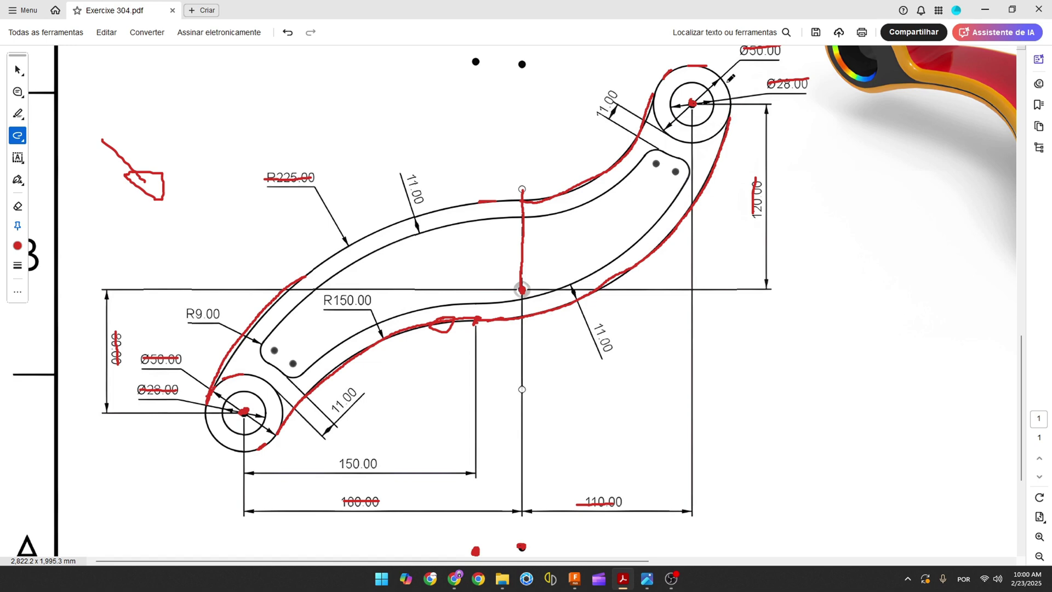
drag(713, 69, 729, 90)
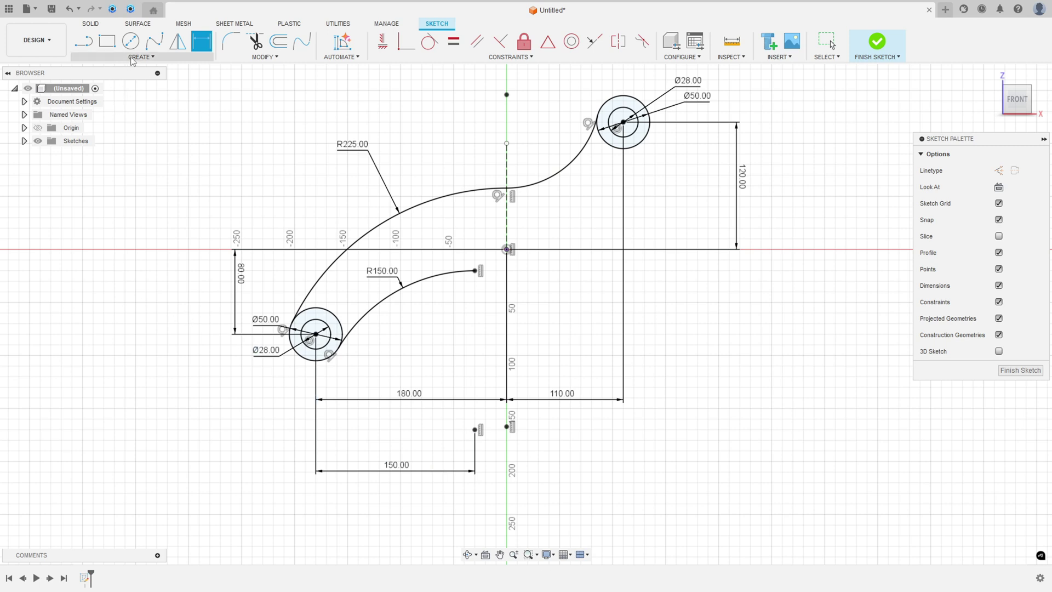
Return to Fusion and sketch a 3-point arc of about 180 mm radius from the R150 arc's end to the upper-right 50 mm circle.
click(141, 57)
mouse_move(93, 101)
click(216, 111)
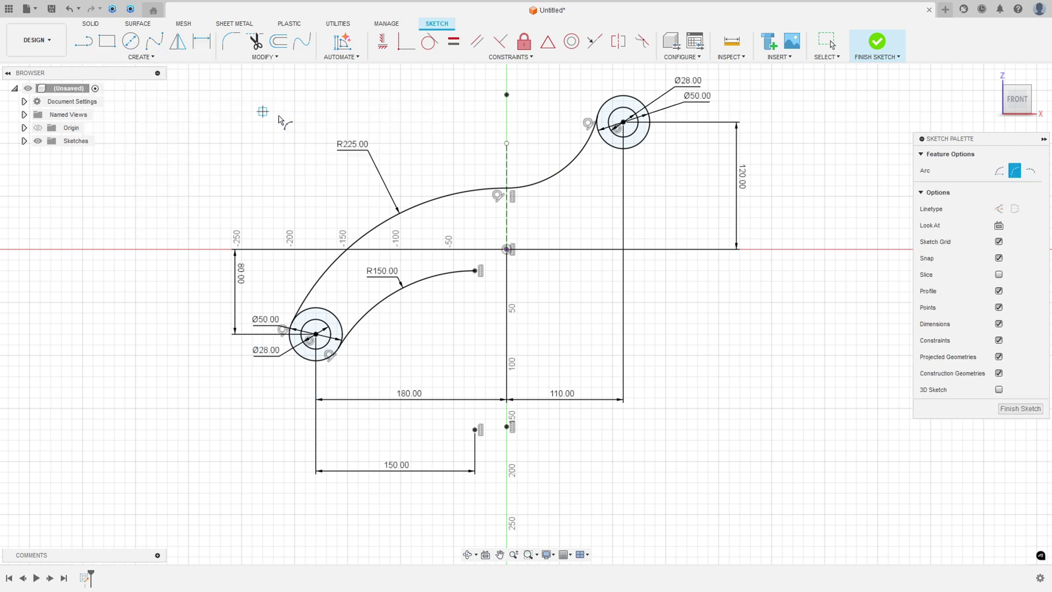
click(475, 270)
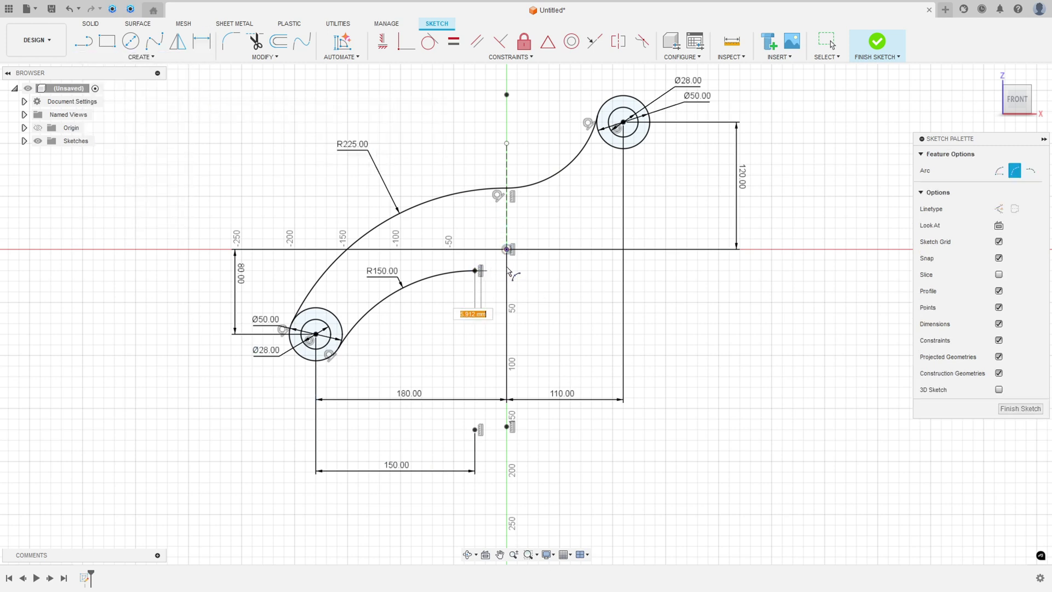
click(649, 132)
click(645, 164)
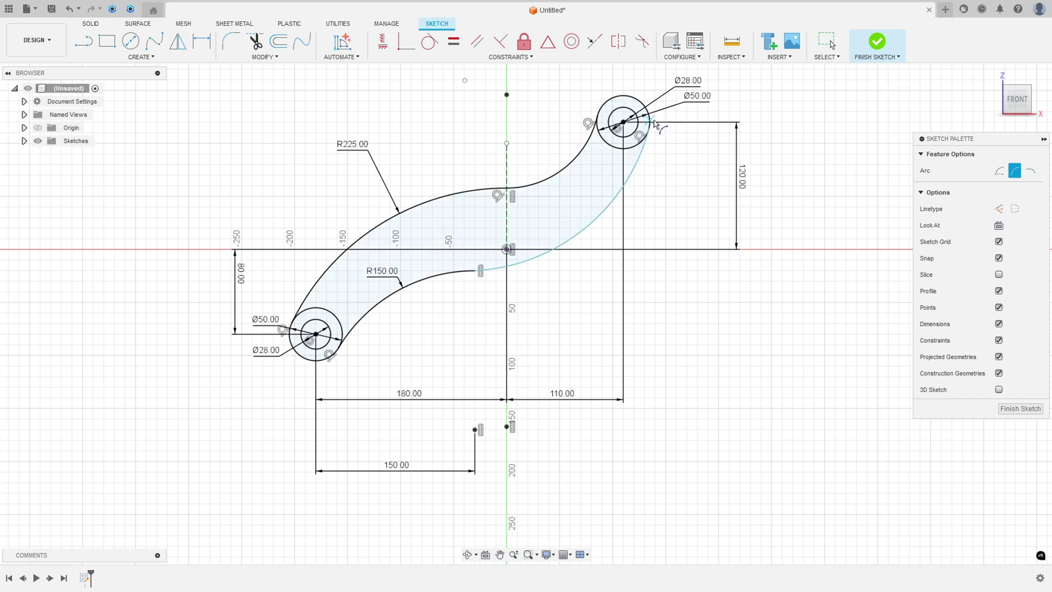
Make the new lower-right arc tangent to the R150 arc.
click(430, 41)
click(494, 273)
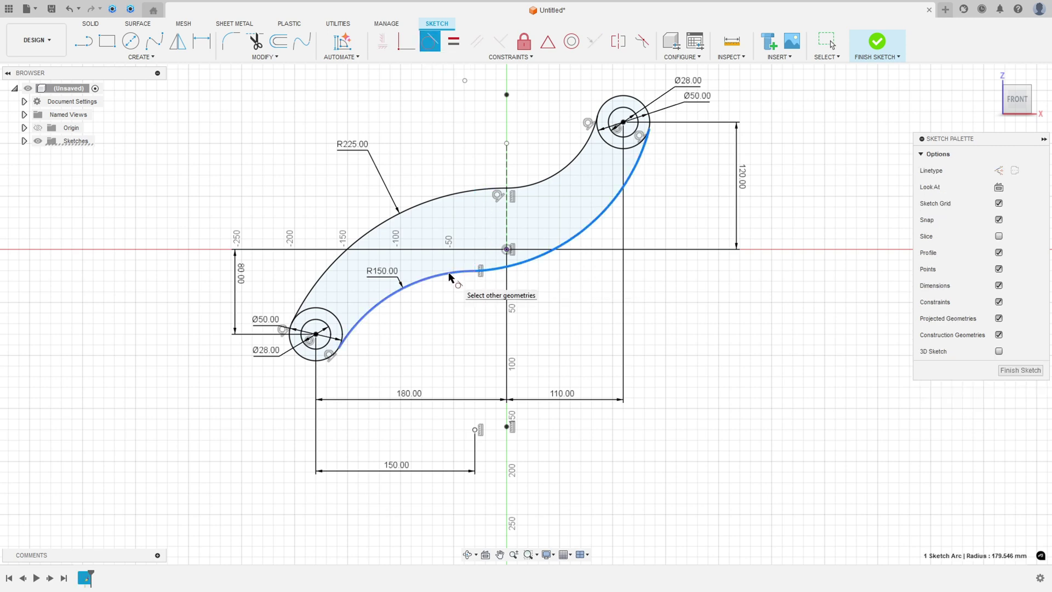
click(472, 272)
scroll(400, 357, down, 1)
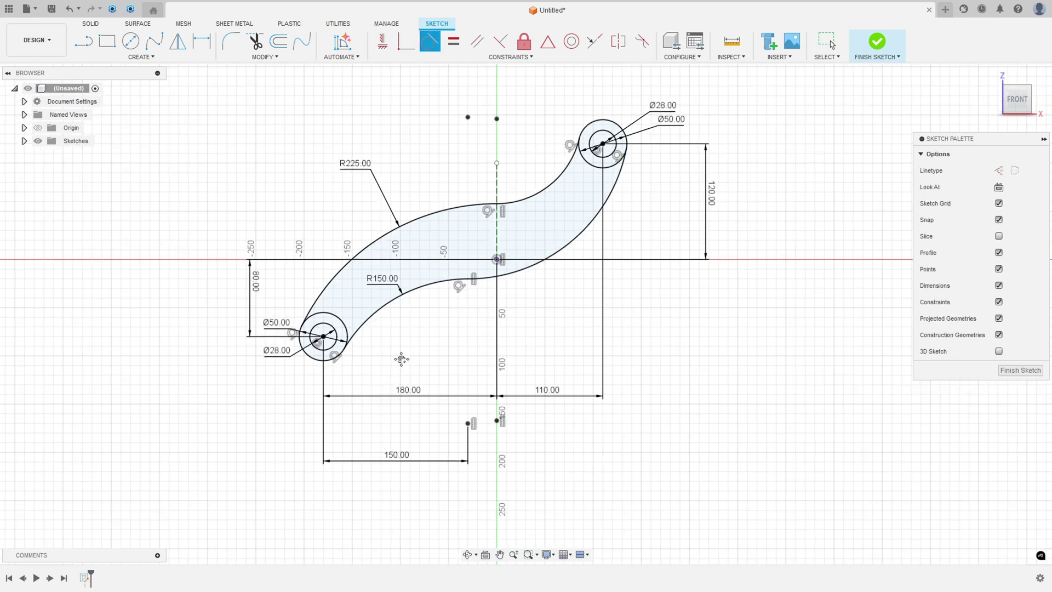
middle_drag(400, 357, 437, 364)
key(Escape)
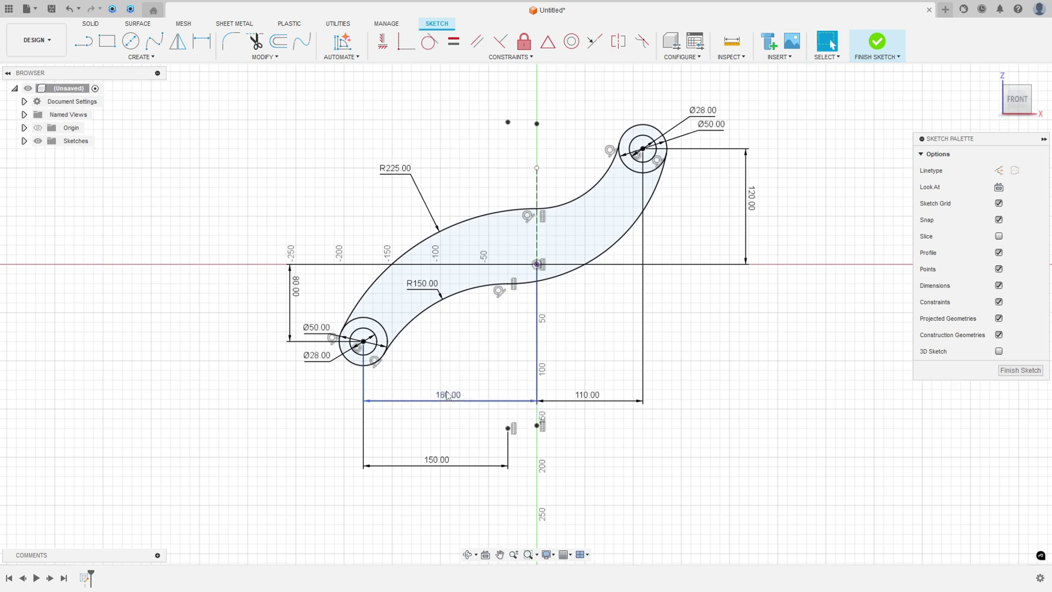
Reposition the 150 mm horizontal and 80 mm vertical dimensions around the arm profile.
mouse_move(439, 461)
mouse_down()
mouse_move(443, 382)
mouse_move(443, 463)
mouse_up()
scroll(452, 342, up, 1)
drag(276, 289, 266, 290)
middle_drag(836, 324, 835, 346)
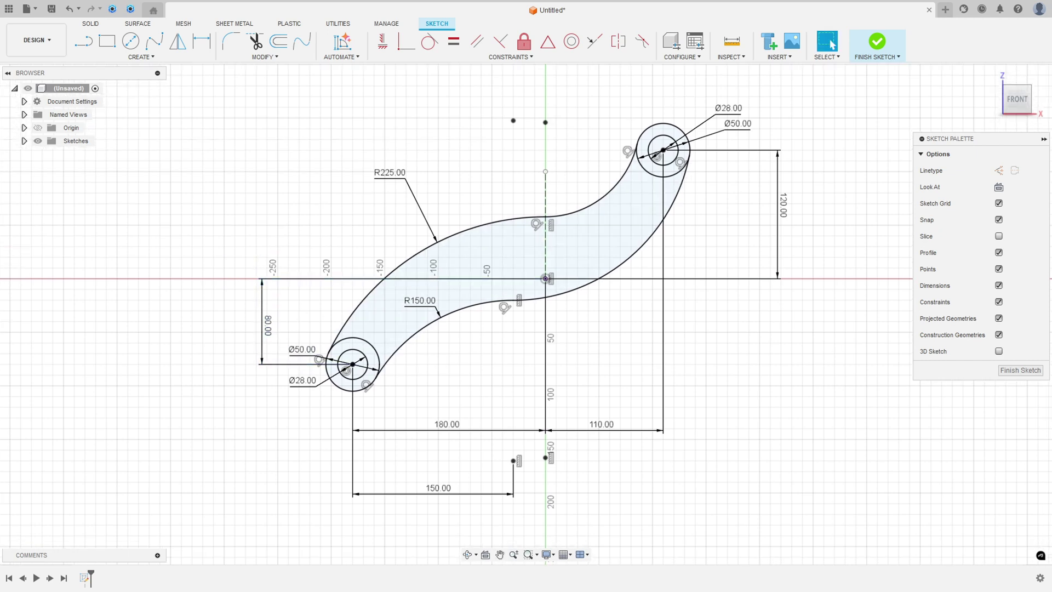
Switch to the PDF drawing, trace the inner pocket's upper edge in red, and return to Fusion.
key(alt+Tab)
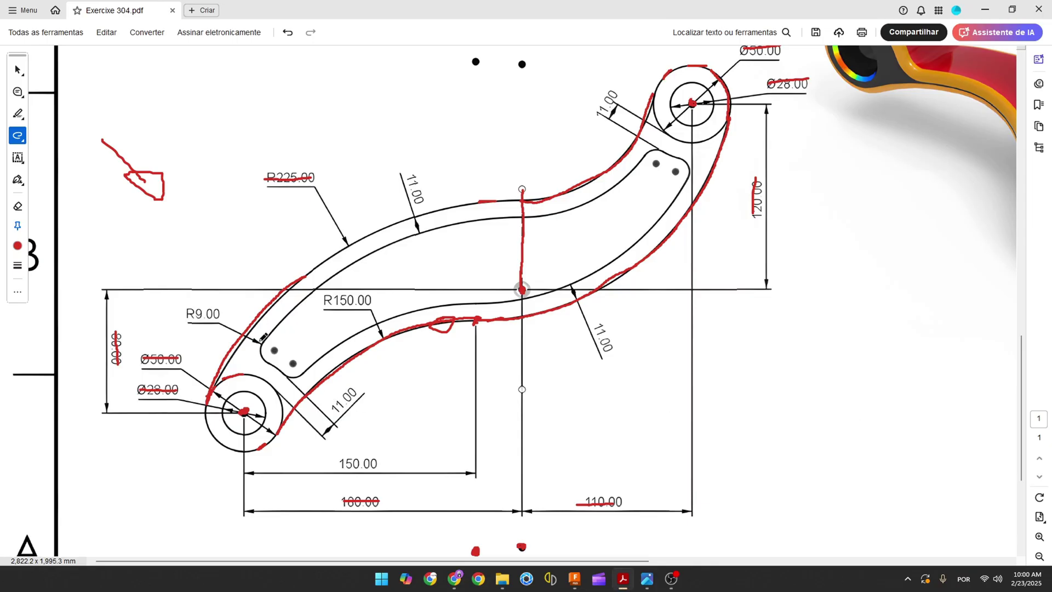
mouse_move(270, 336)
mouse_down()
mouse_move(376, 250)
mouse_move(447, 224)
mouse_move(581, 205)
mouse_move(655, 156)
mouse_up()
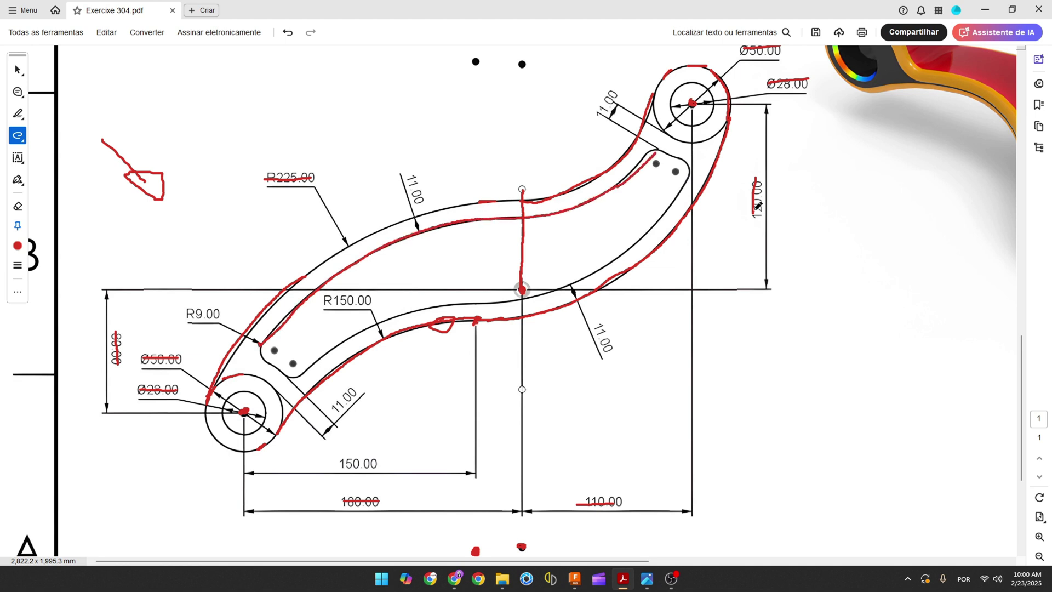
click(575, 578)
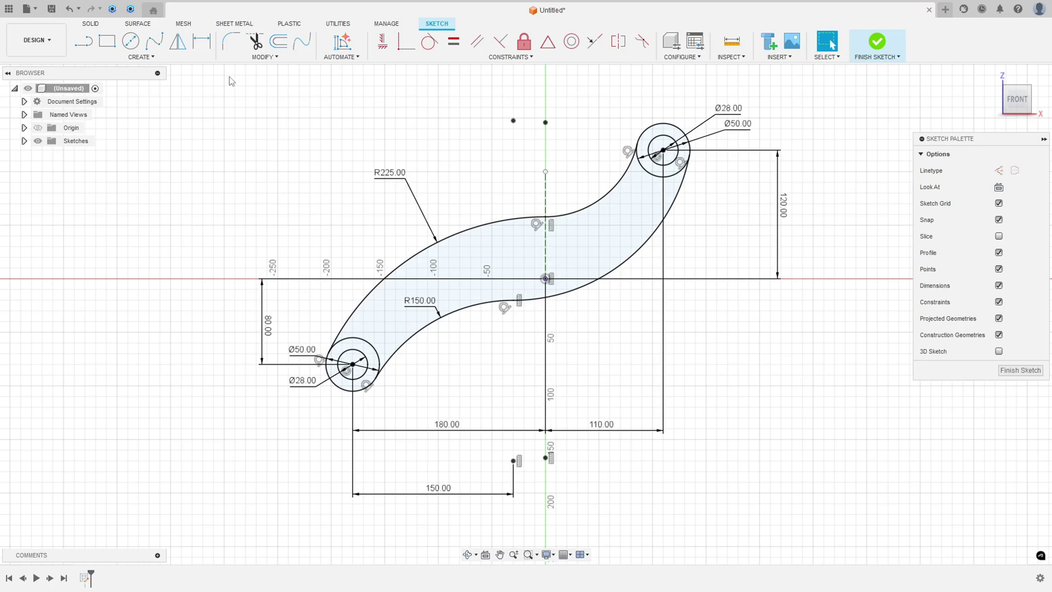
Break the lower-left 50 mm circle where the arm's two edge arcs touch it, along the side facing the arm.
click(270, 60)
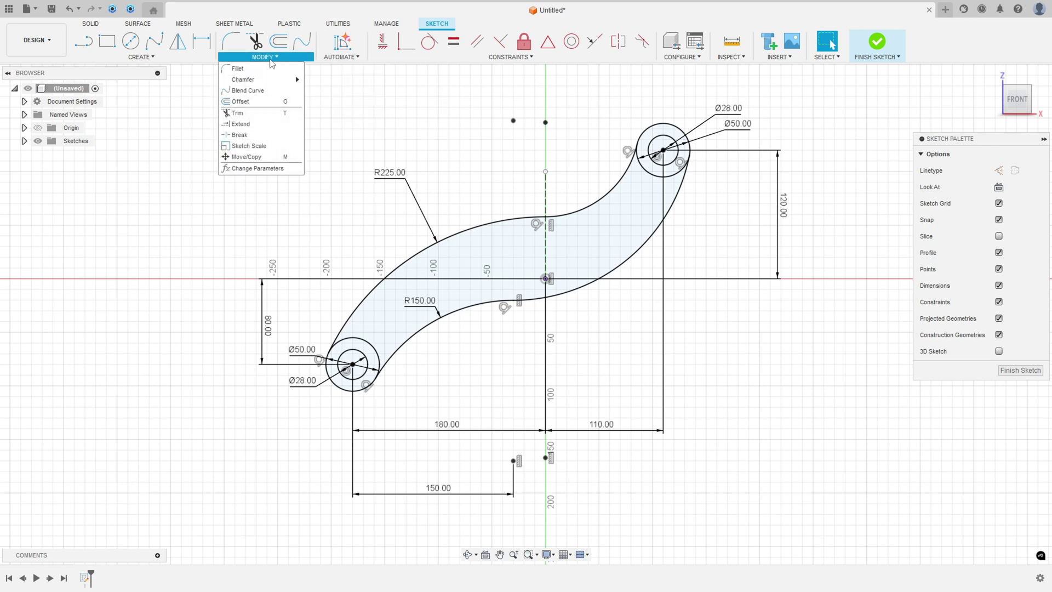
click(245, 137)
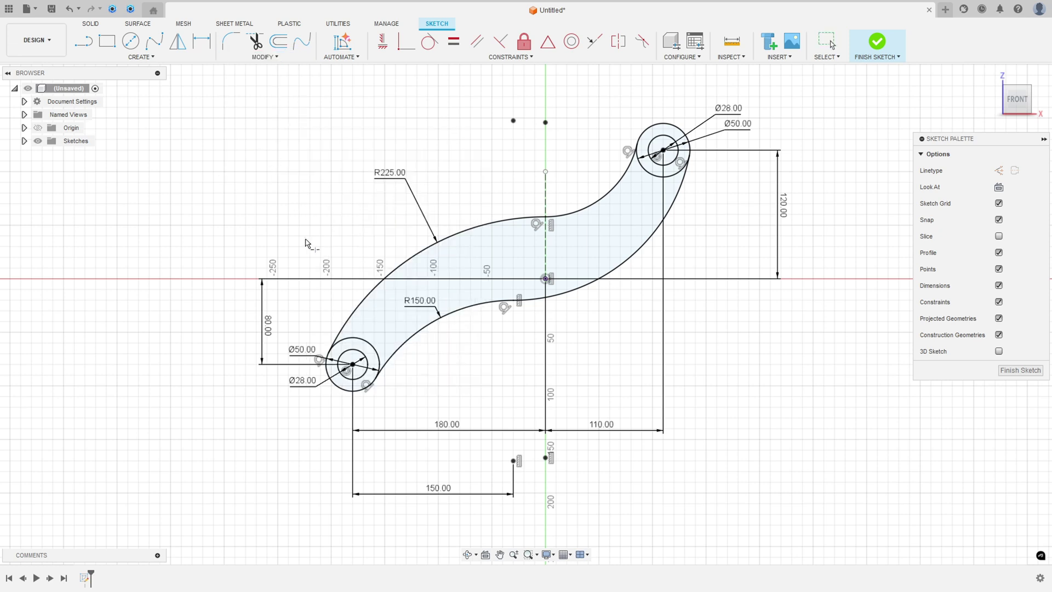
click(366, 344)
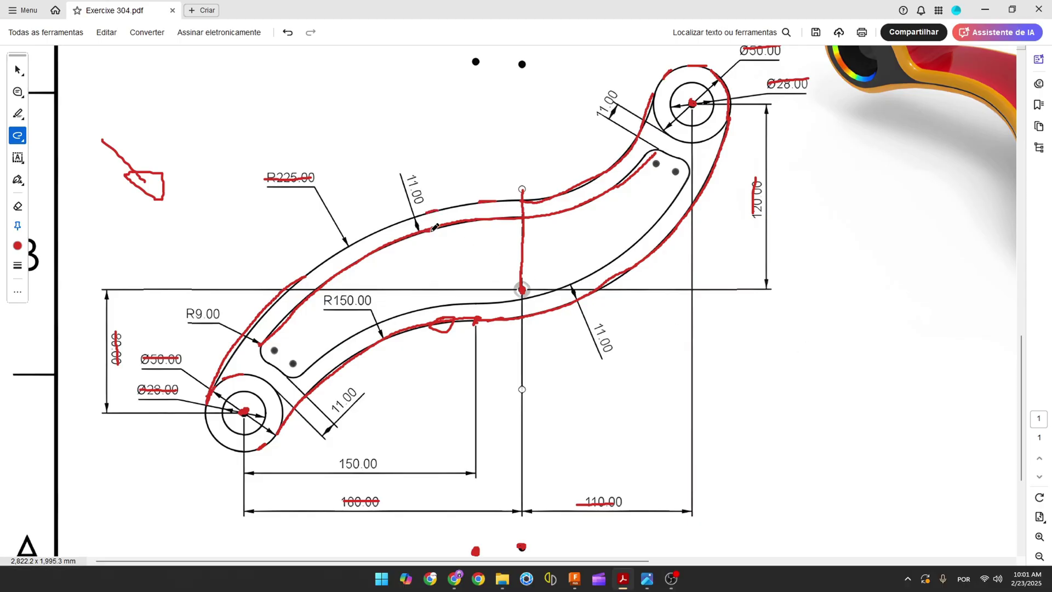
Cross out the four 11.00 offset dimensions in red on the PDF drawing and return to Fusion.
drag(411, 175, 421, 200)
drag(337, 410, 367, 387)
drag(598, 324, 612, 351)
drag(601, 112, 616, 95)
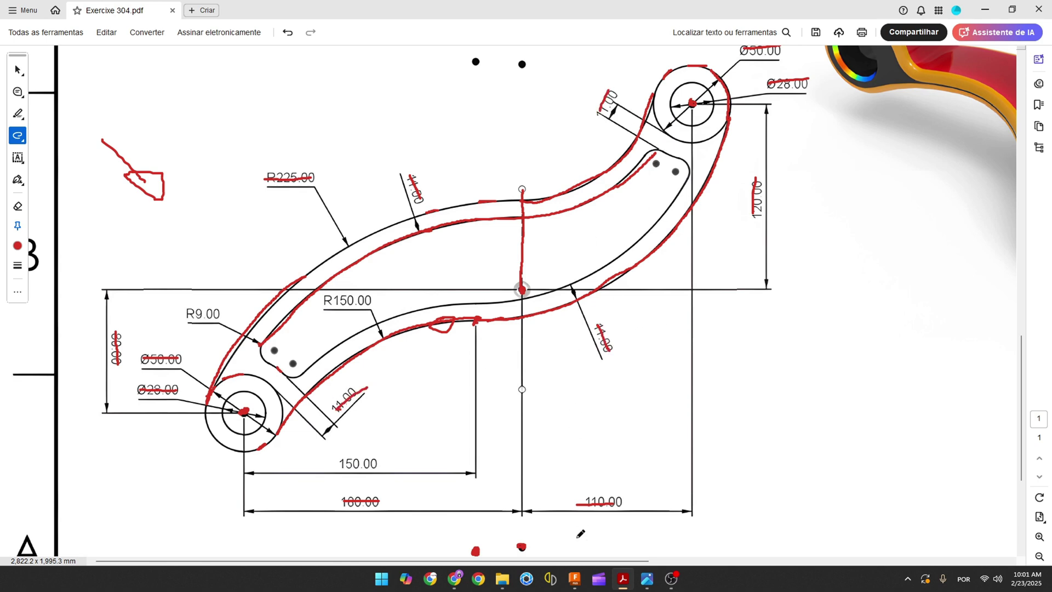
click(575, 578)
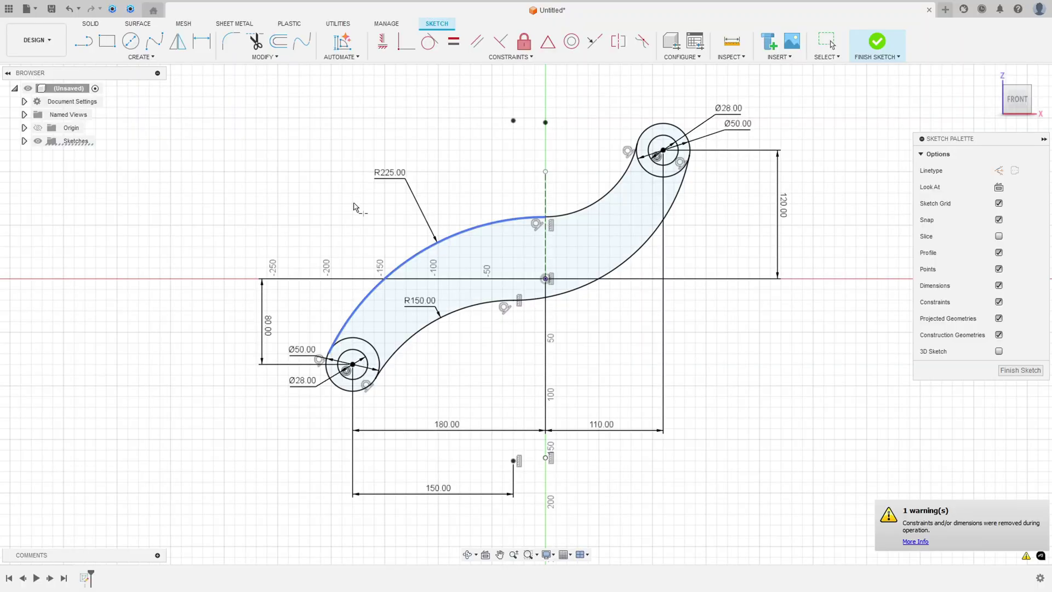
Offset the arm's outer edge chains and the boss arcs inward by 11 mm to outline the pocket.
click(278, 42)
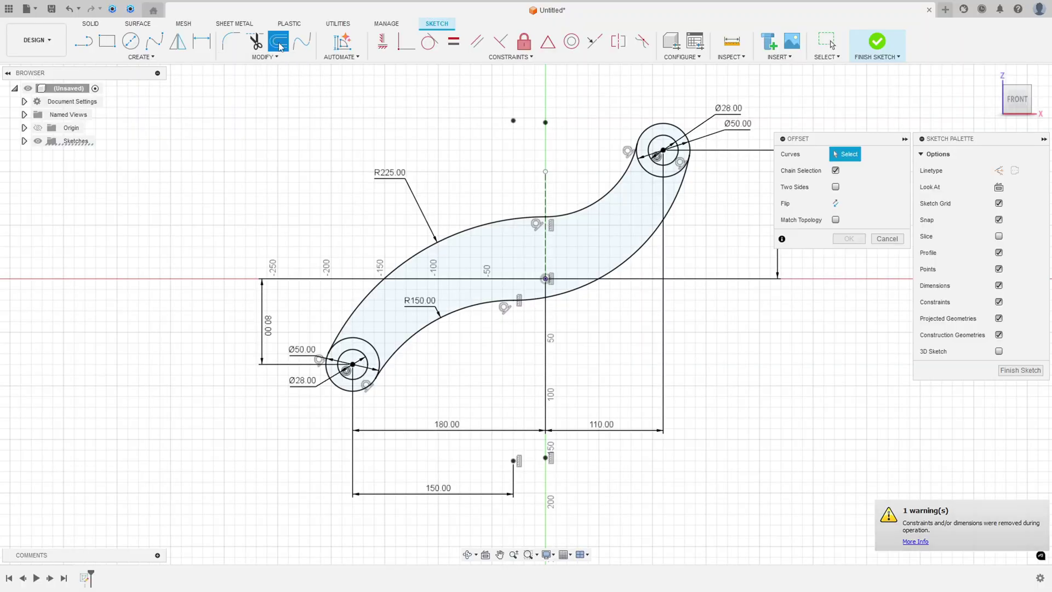
click(442, 237)
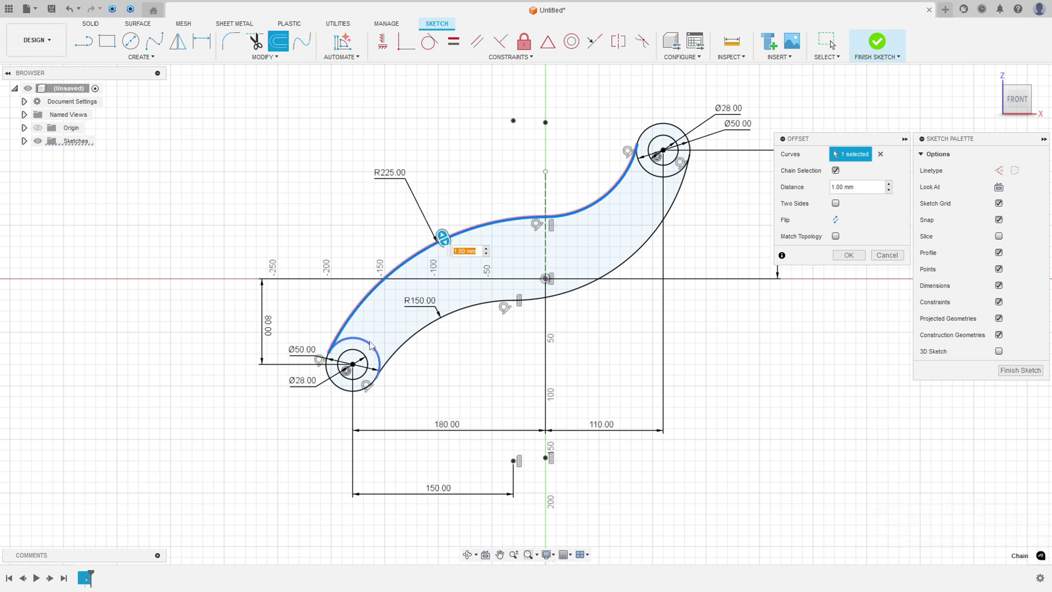
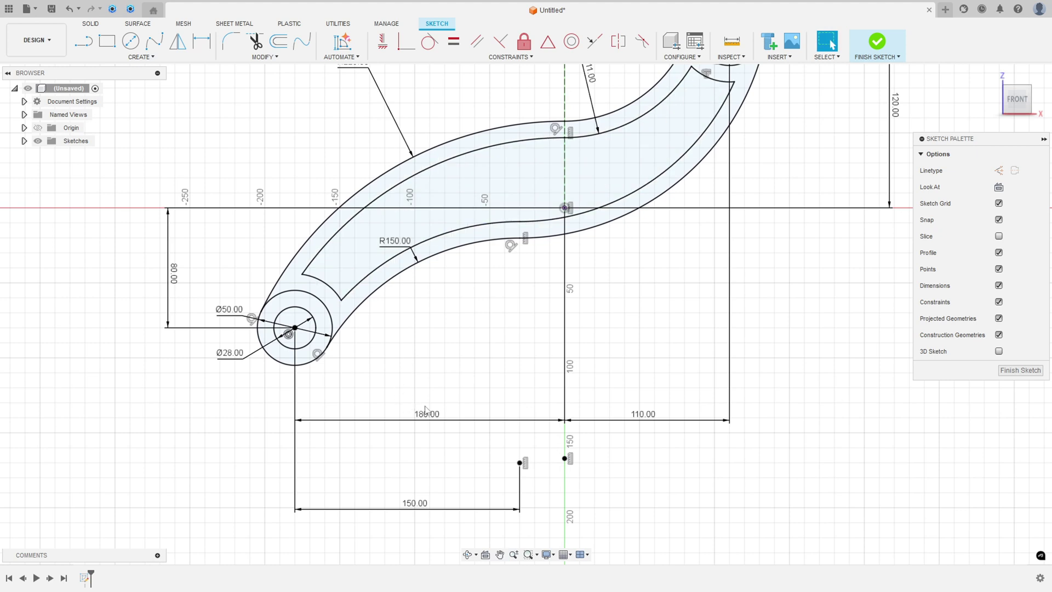
Move the 180 mm and 110 mm horizontal dimensions closer to the arm profile.
drag(428, 415, 428, 375)
drag(647, 420, 636, 390)
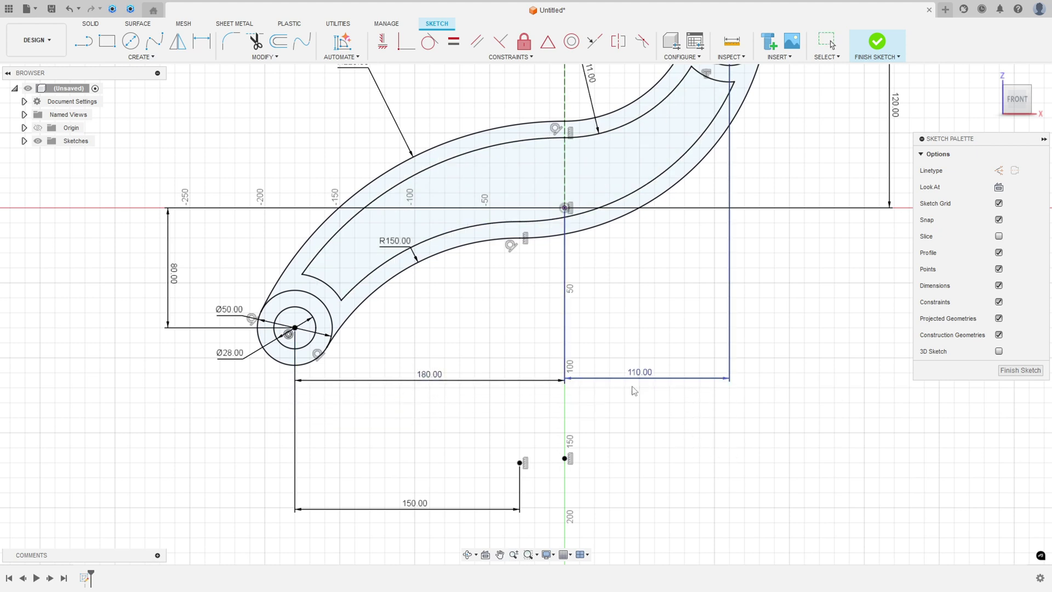
Move the 150 mm horizontal dimension up to sit just below the 180 mm dimension.
drag(415, 507, 414, 409)
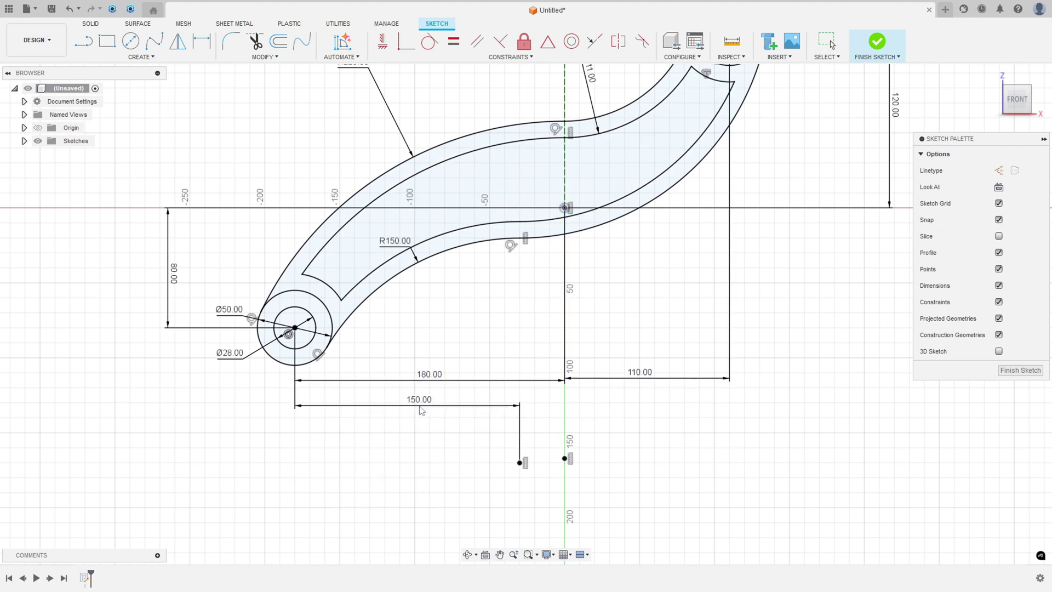
scroll(529, 329, down, 3)
middle_drag(549, 279, 531, 345)
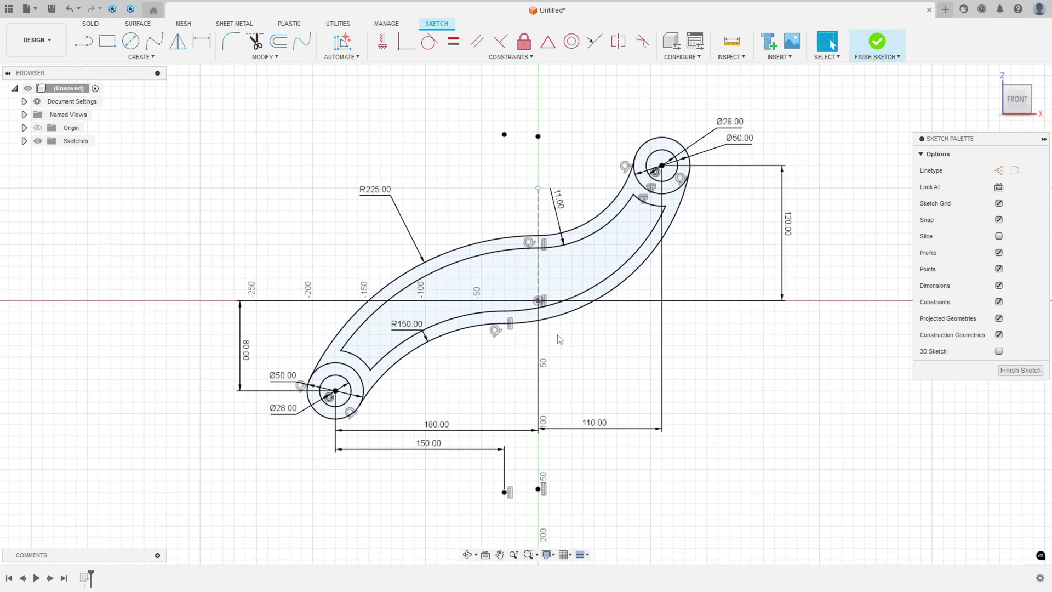
On the PDF drawing, trace the pocket's rounded corners in red, cross out the R9.00 dimension and return to Fusion.
key(alt+Tab)
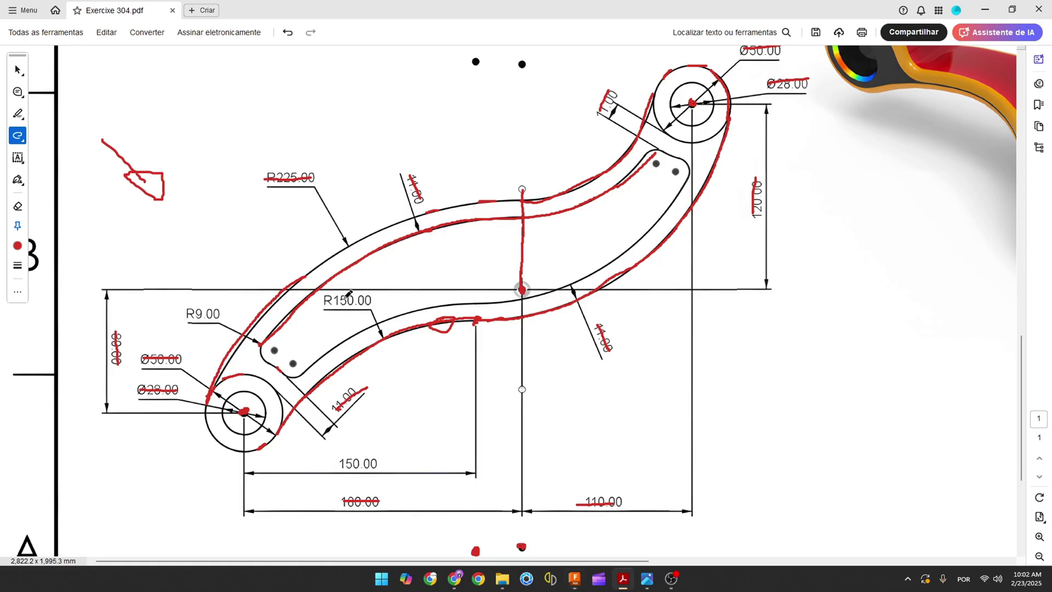
drag(259, 342, 305, 375)
drag(681, 156, 689, 174)
drag(190, 316, 214, 315)
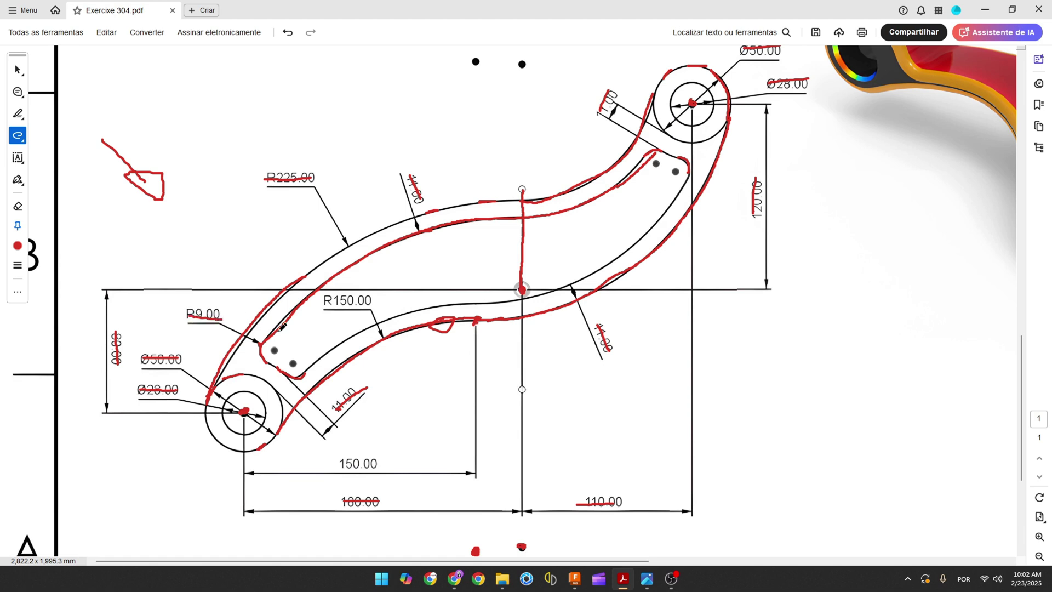
click(575, 578)
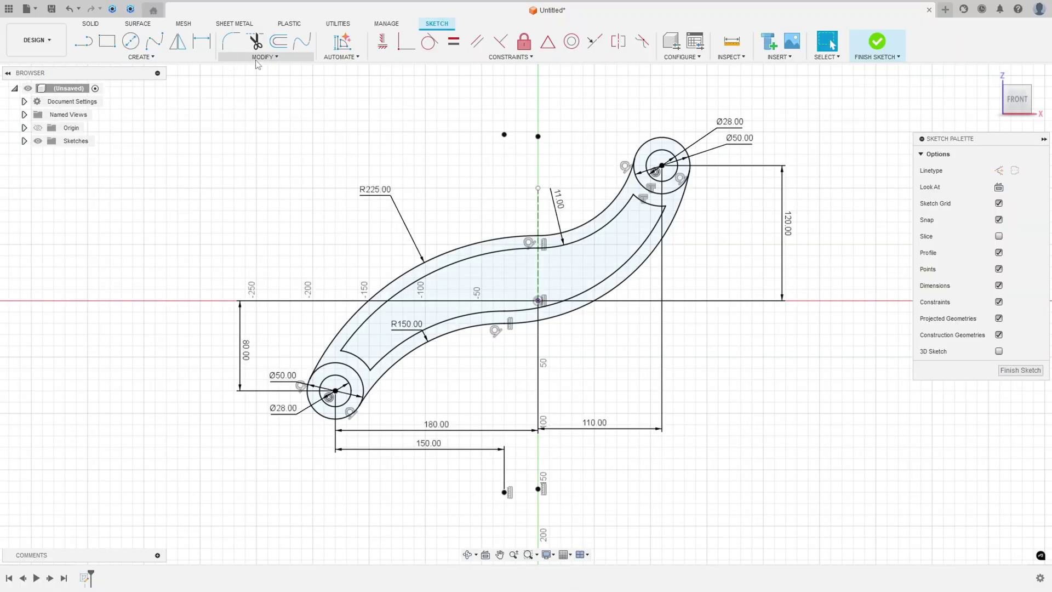
Fillet all four corners of the inner pocket outline with a 9 mm radius.
click(226, 44)
scroll(350, 352, up, 5)
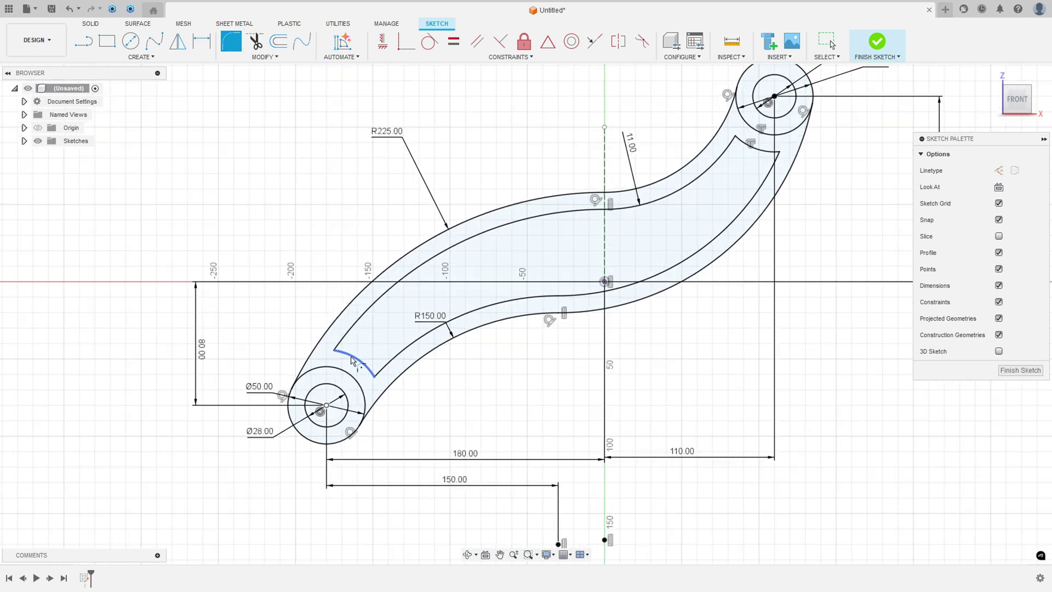
click(330, 350)
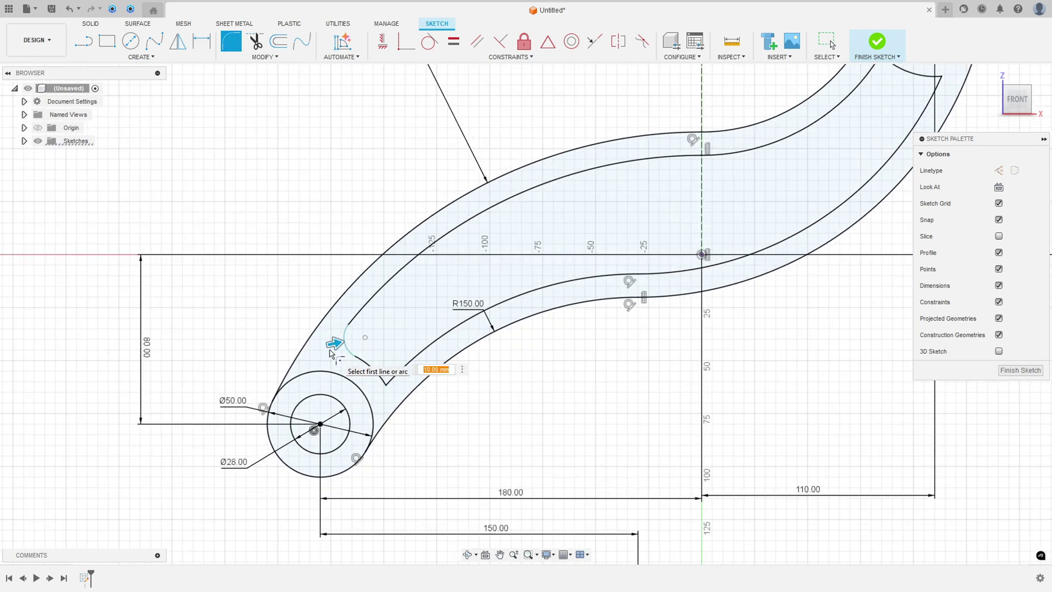
text(9)
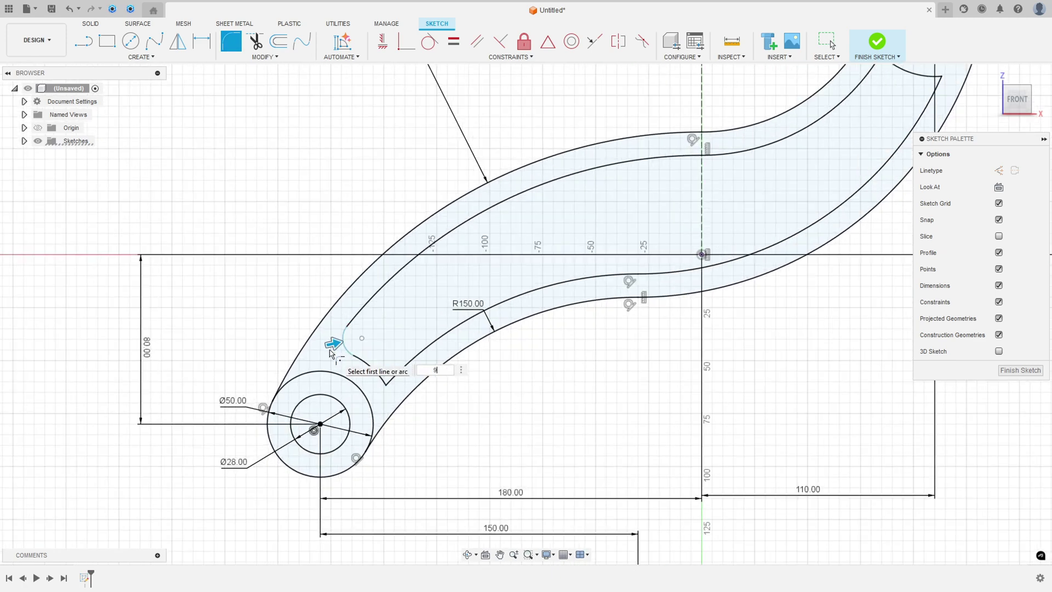
click(386, 386)
scroll(387, 391, down, 3)
middle_drag(734, 170, 647, 222)
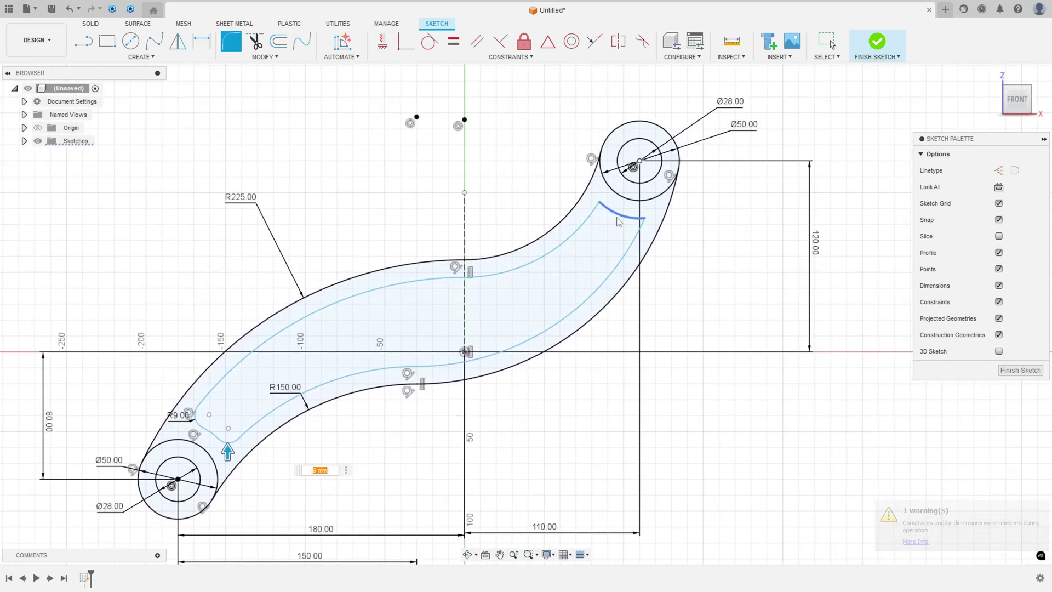
click(646, 219)
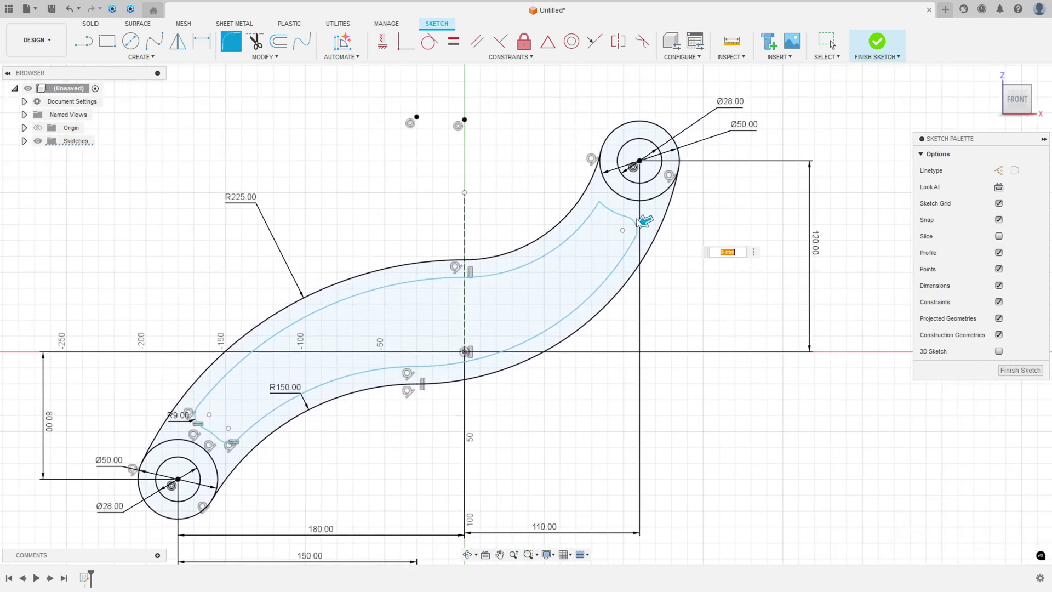
click(603, 206)
key(Escape)
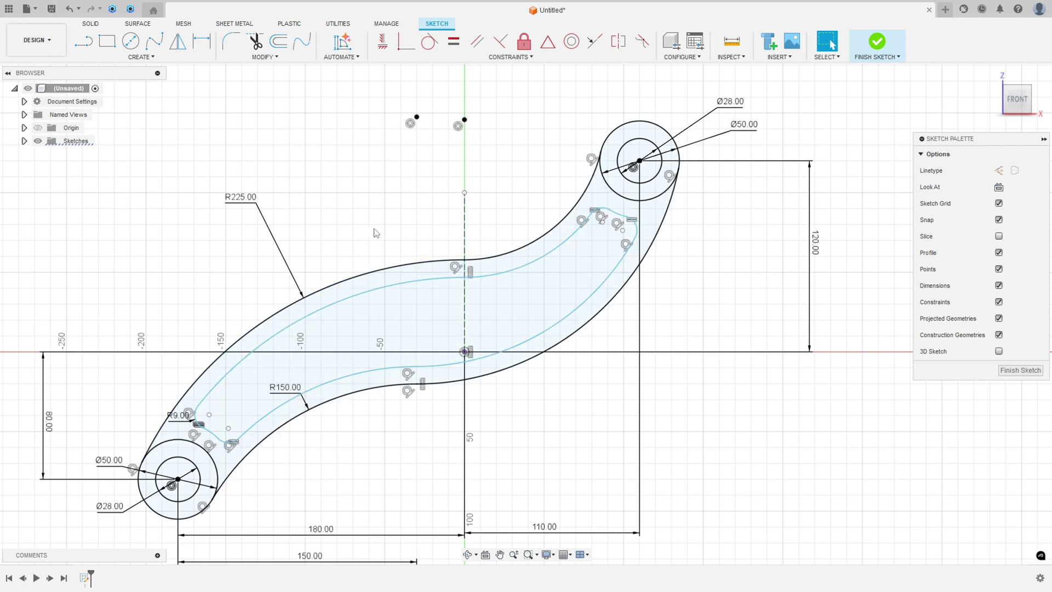
Dimension the gap from the pocket outline to the arm's upper-left and lower edge arcs as 11 mm each.
click(206, 51)
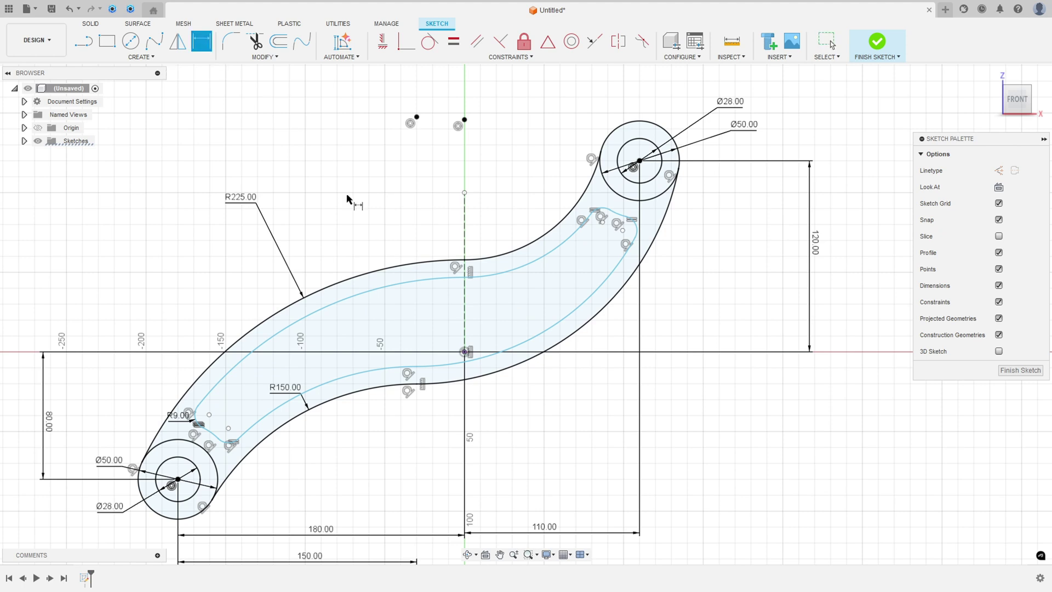
click(383, 281)
click(383, 269)
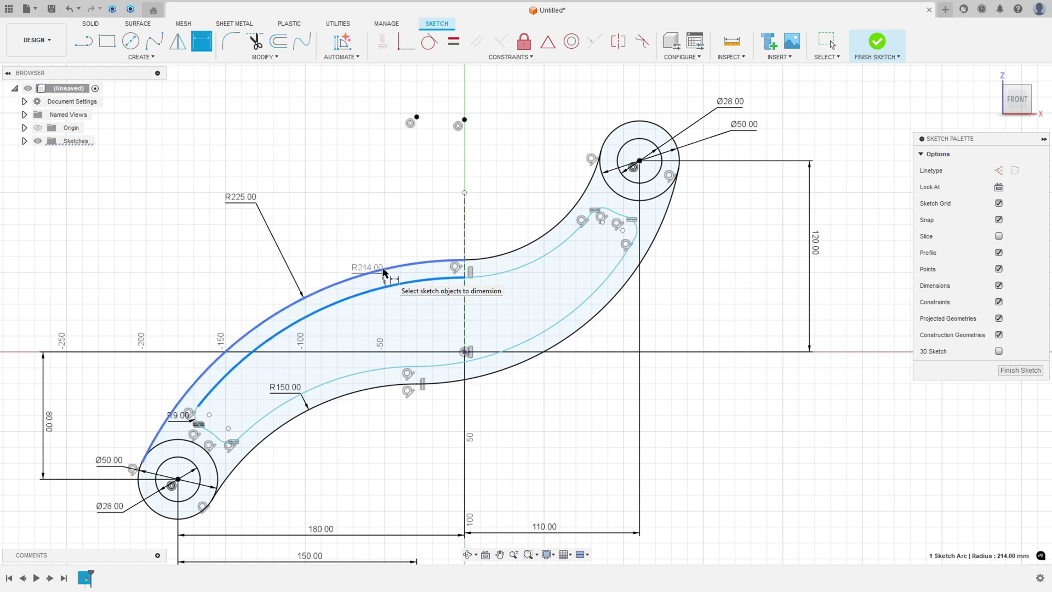
click(364, 243)
key(Return)
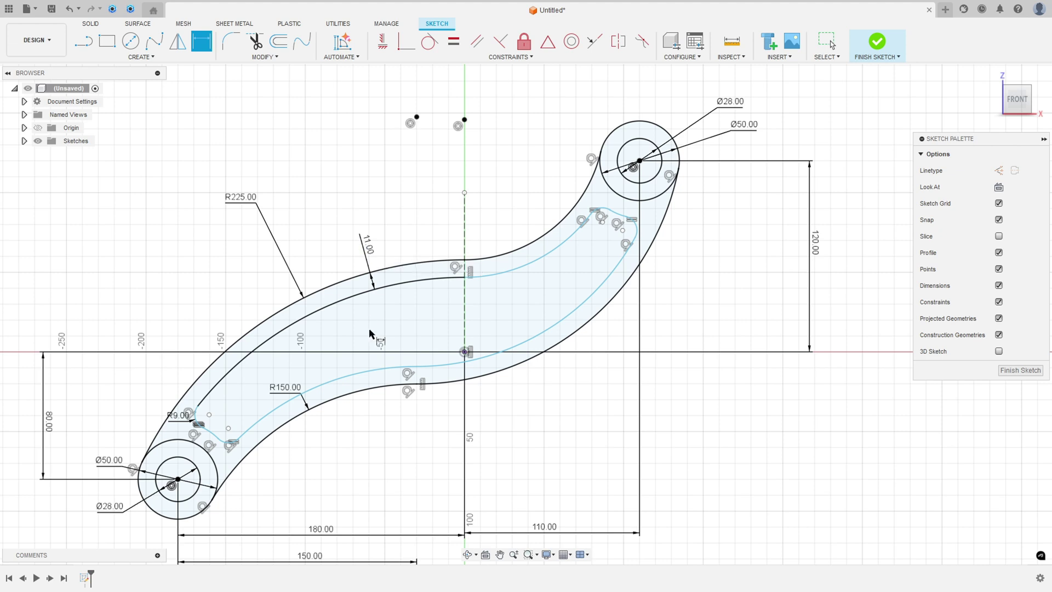
click(379, 369)
click(379, 387)
click(383, 421)
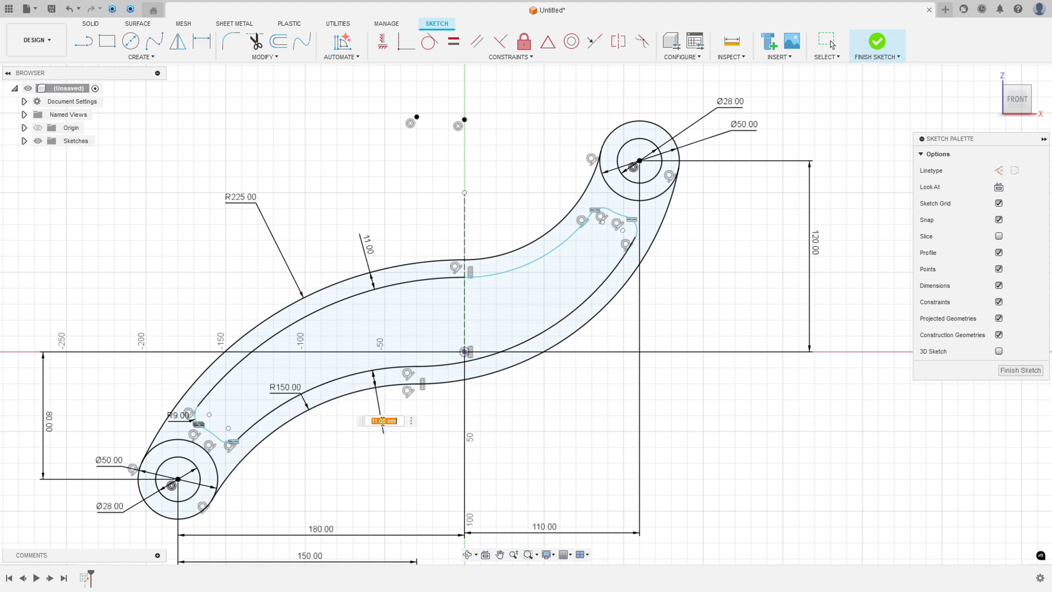
key(Return)
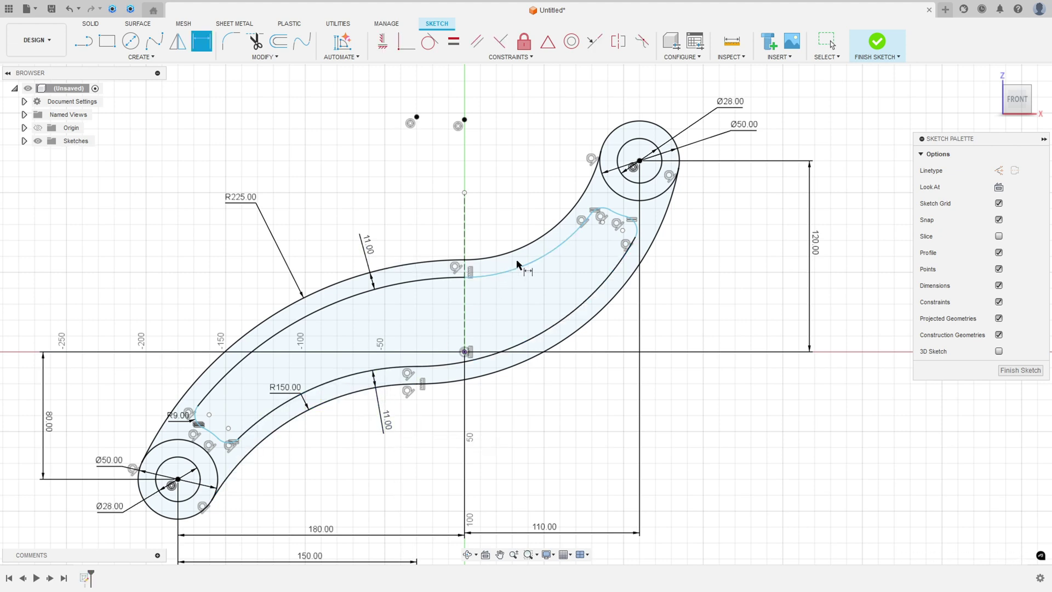
Dimension the gap between the pocket outline and the arm's upper-right edge arc as 11 mm.
click(535, 261)
click(531, 245)
click(521, 231)
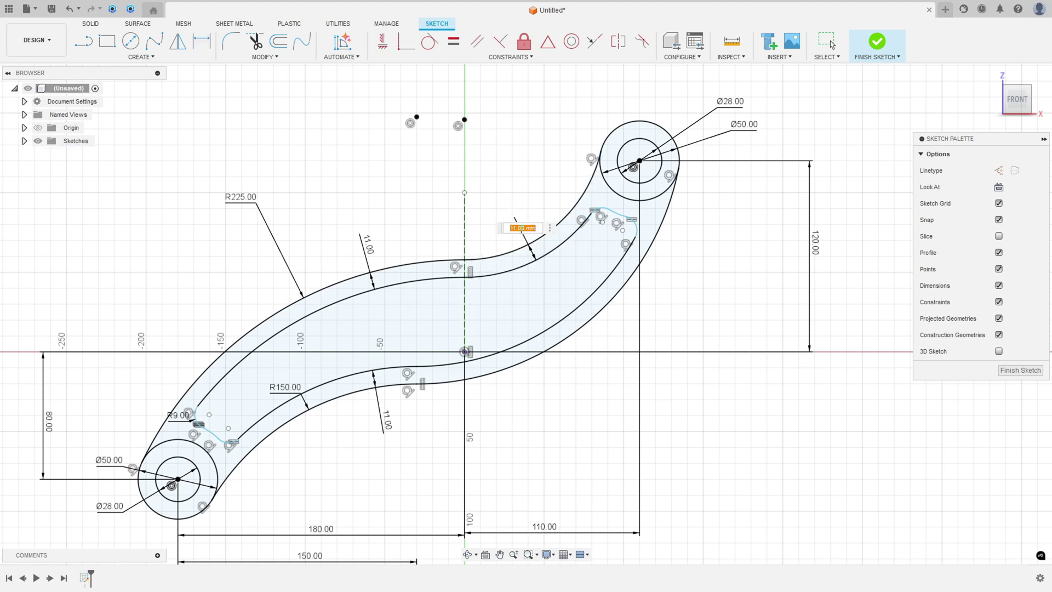
key(Return)
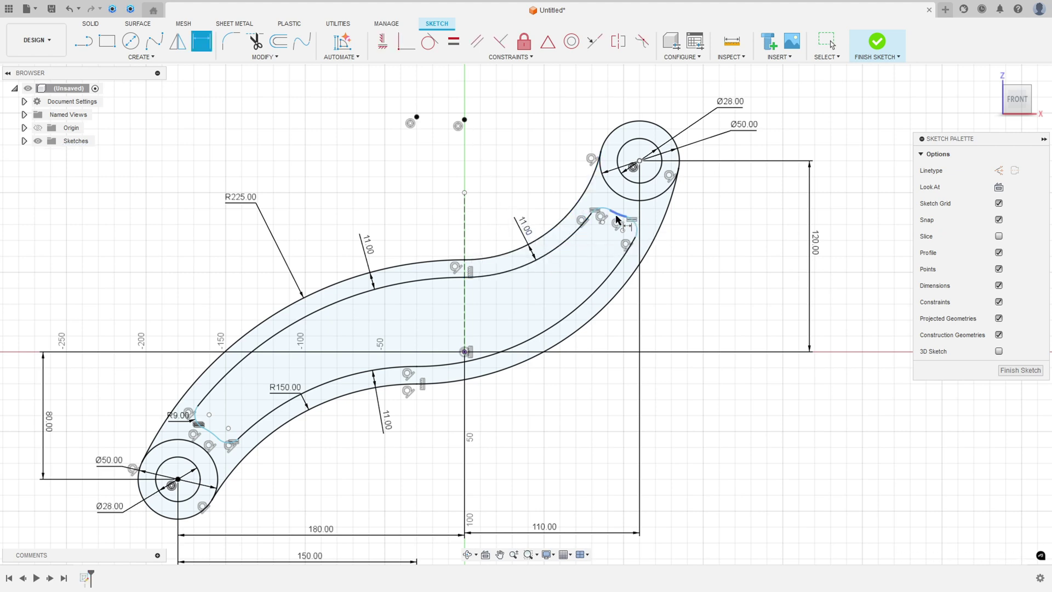
Dimension the gap between each pocket end arc and its neighbouring 50 mm boss circle as 11 mm.
click(629, 199)
click(590, 182)
click(574, 176)
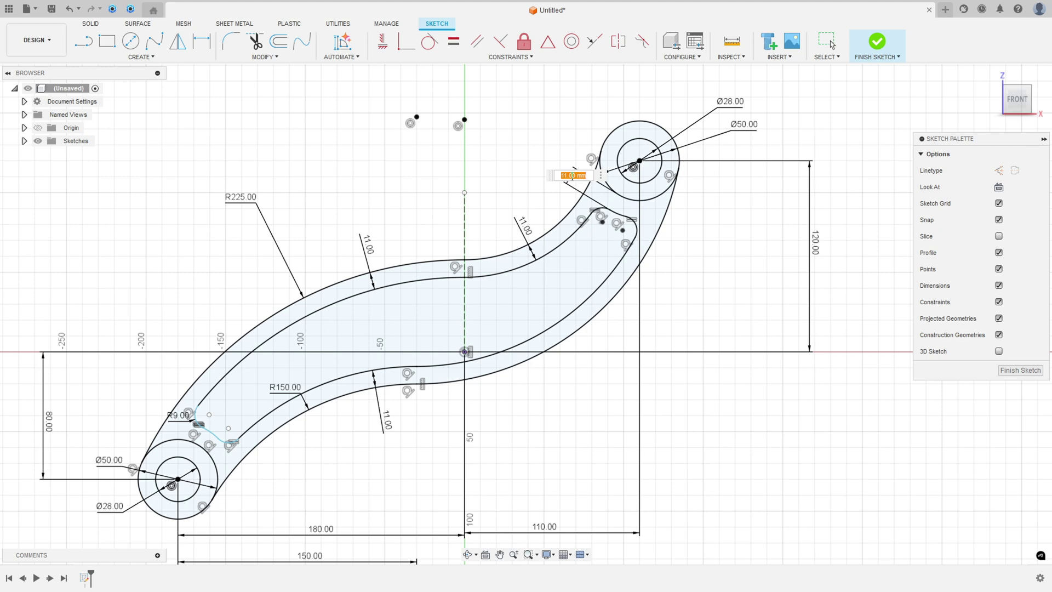
key(Return)
click(206, 442)
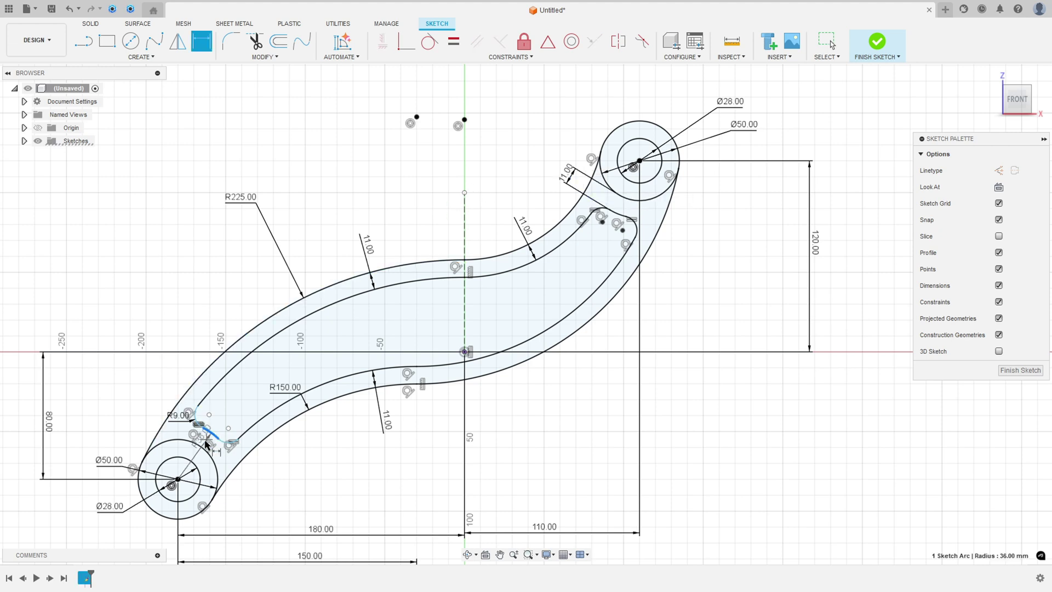
click(214, 460)
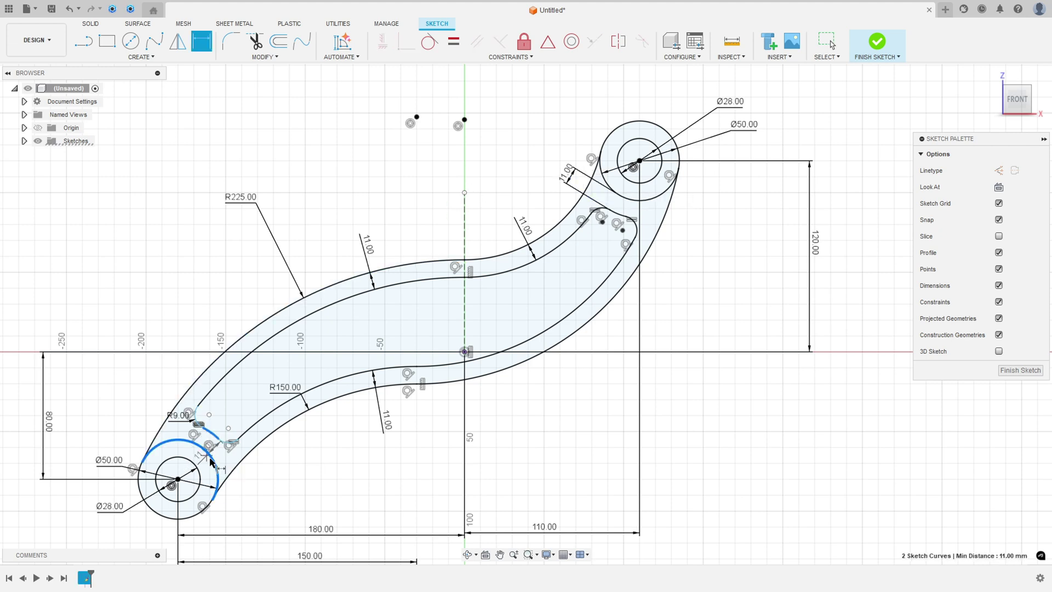
click(252, 499)
key(Return)
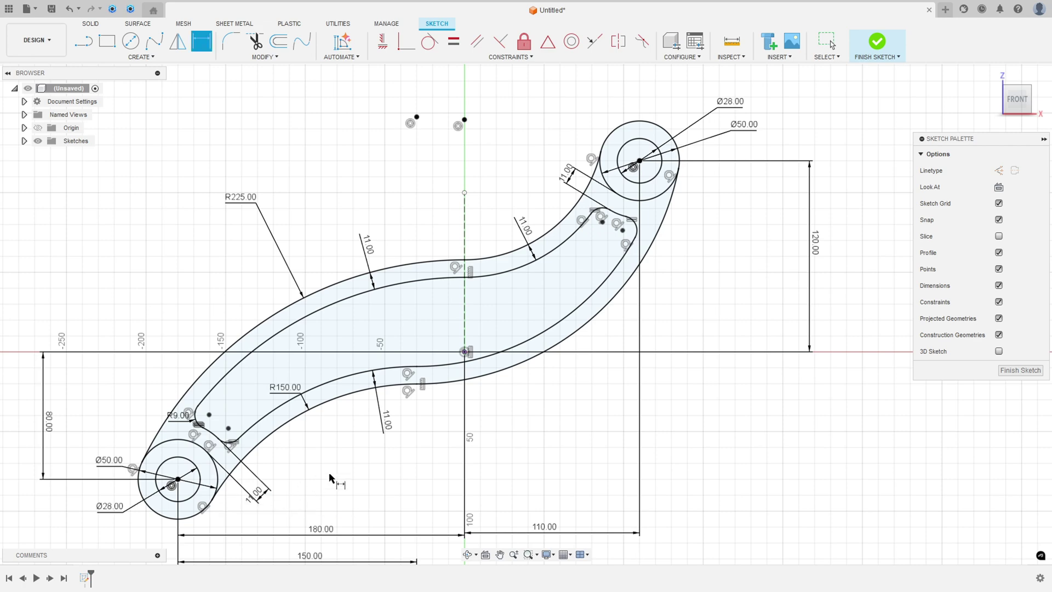
Finish the fully dimensioned sketch and show the profile in the isometric home view.
key(F6)
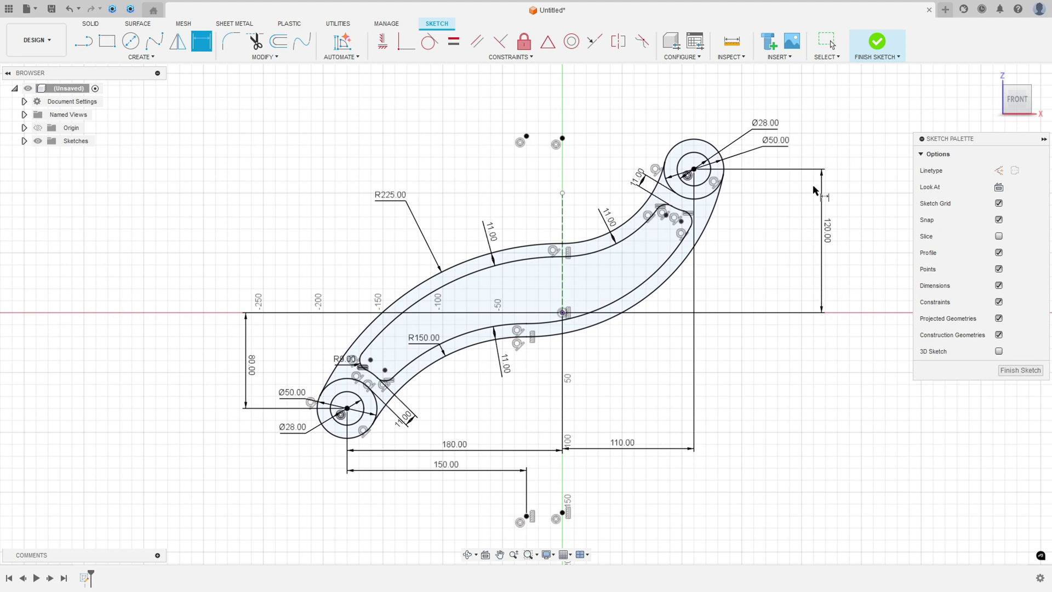
click(877, 43)
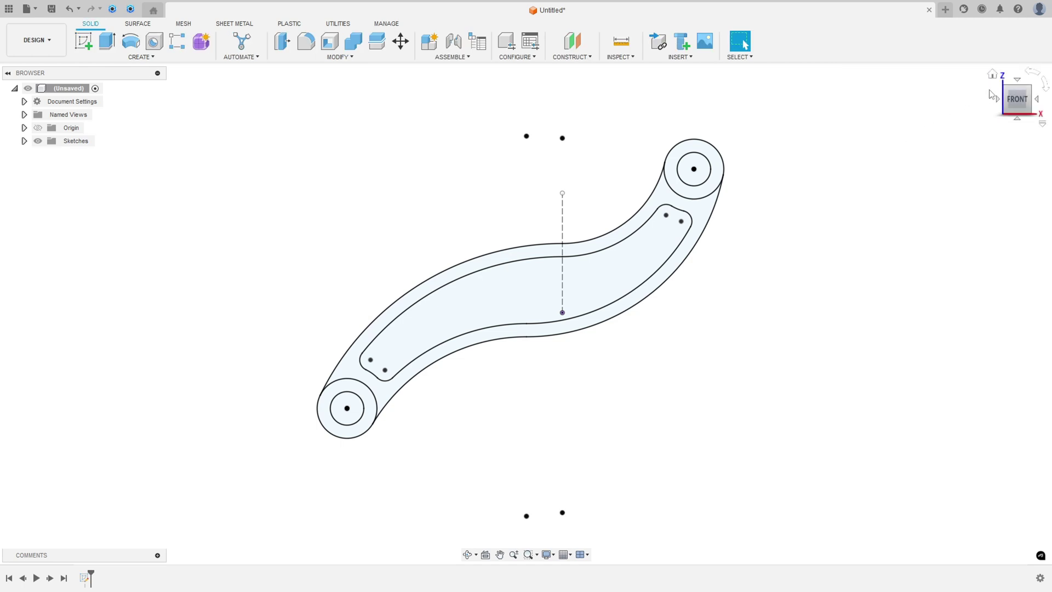
click(993, 74)
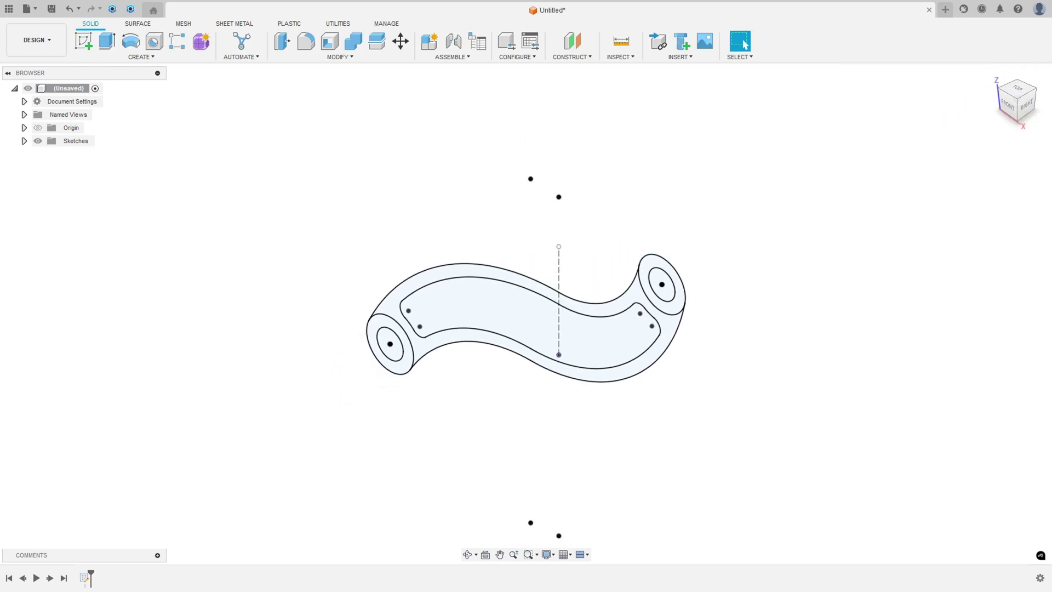
Switch to the PDF drawing and cross out the 150.00 and R150.00 dimensions in red.
key(alt+Tab)
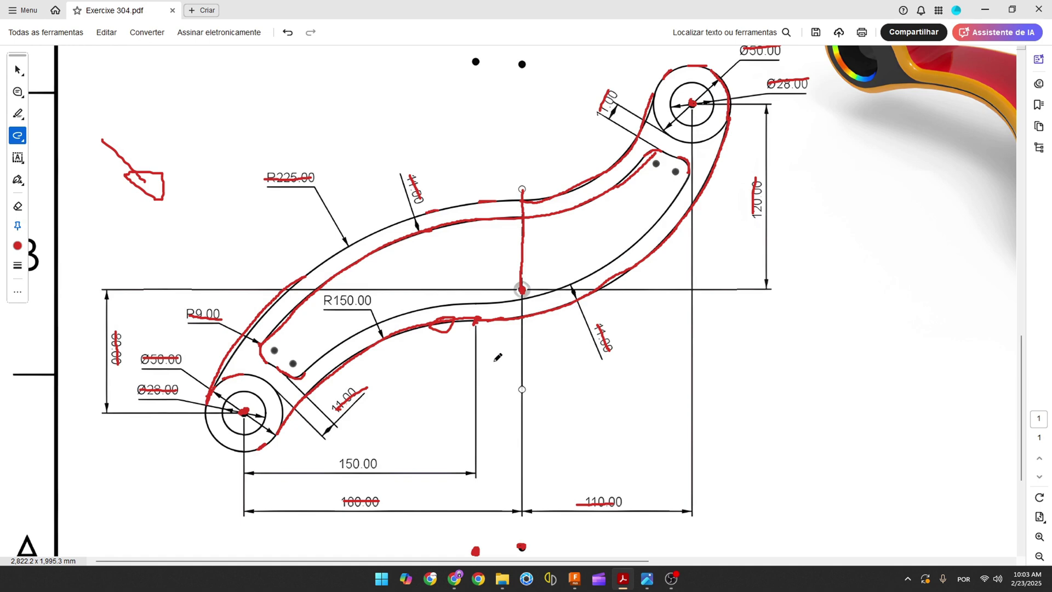
drag(336, 466, 375, 465)
drag(330, 301, 372, 299)
Mark the (180.00) overall width in red on the PDF's top view of the fork and return to Fusion.
ctrl+scroll(505, 228, down, 3)
ctrl+scroll(506, 228, up, 2)
ctrl+scroll(505, 228, down, 3)
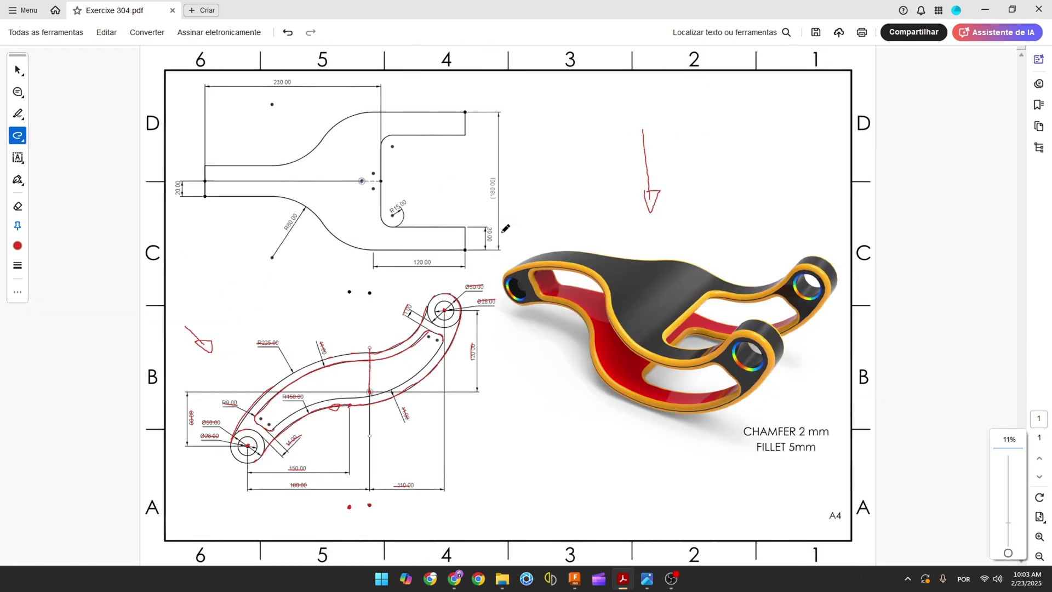
ctrl+scroll(438, 162, up, 2)
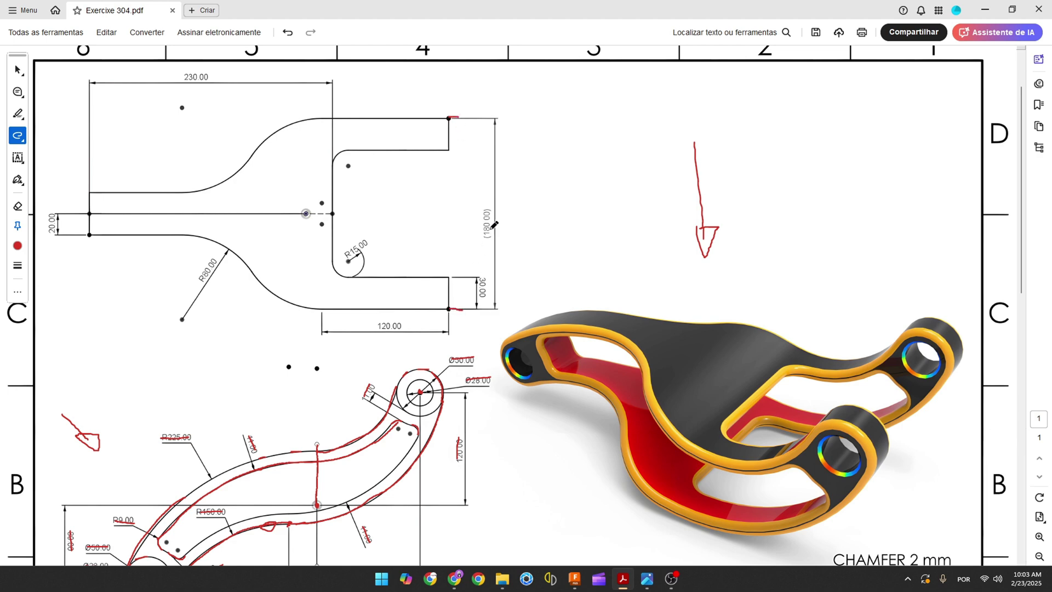
drag(487, 210, 486, 235)
click(575, 578)
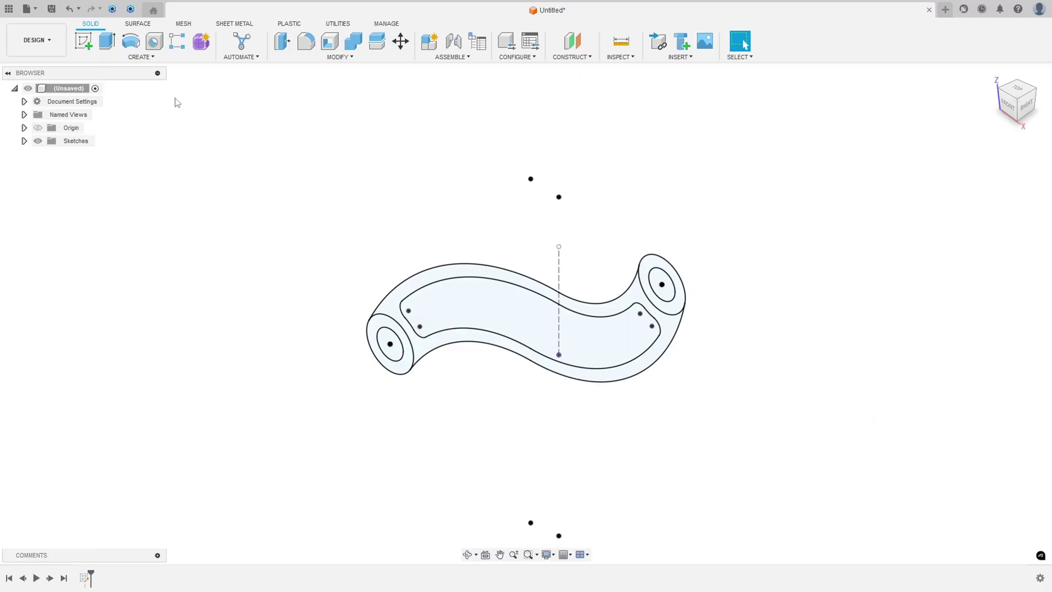
Extrude the two boss rings and the curved frame around the pocket symmetrically as a new body, 180 mm whole length.
click(107, 41)
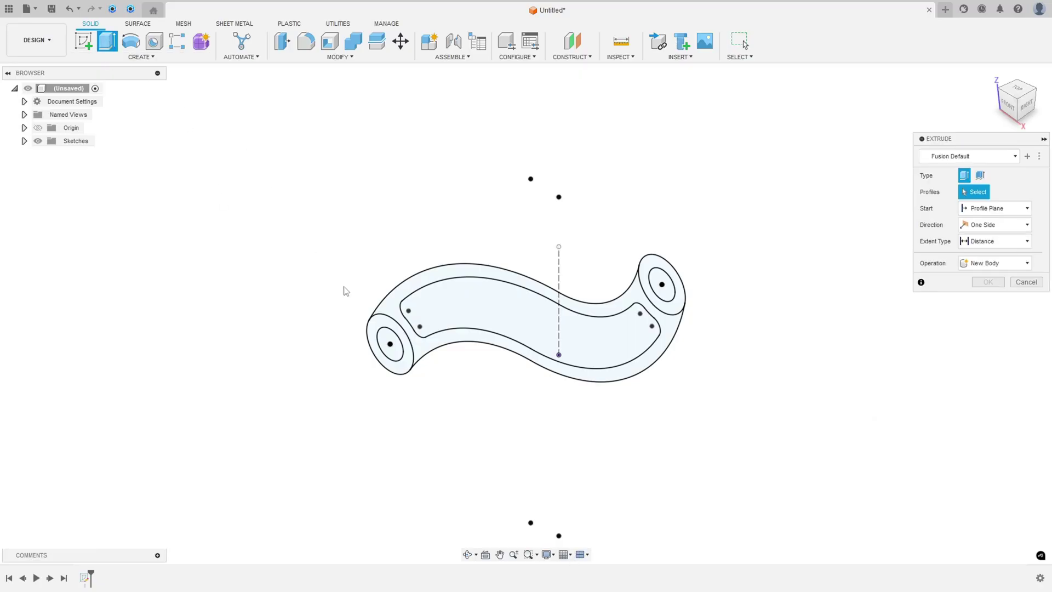
click(382, 331)
click(399, 328)
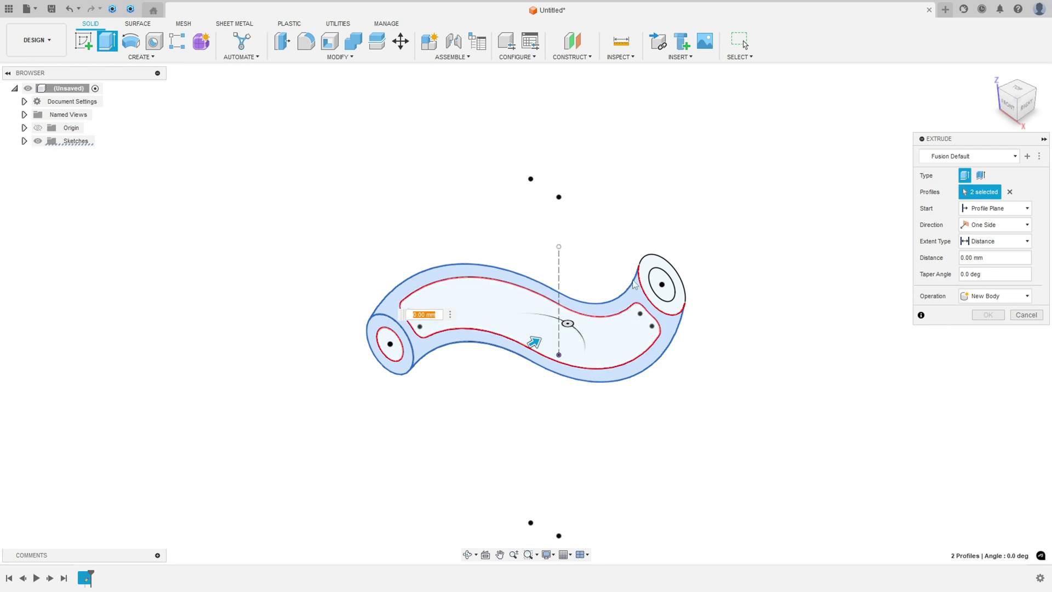
click(654, 299)
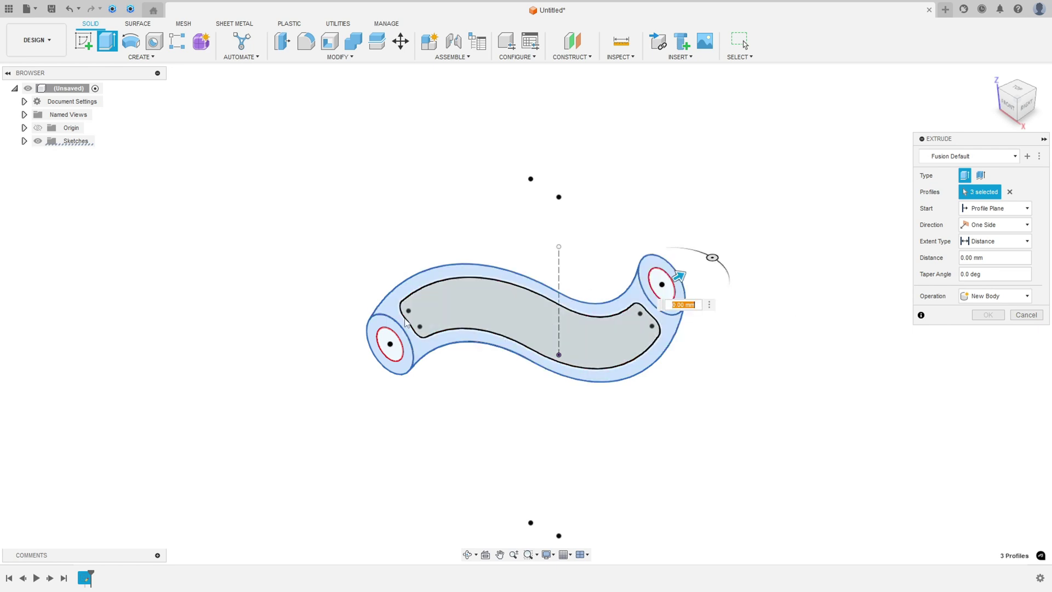
click(989, 229)
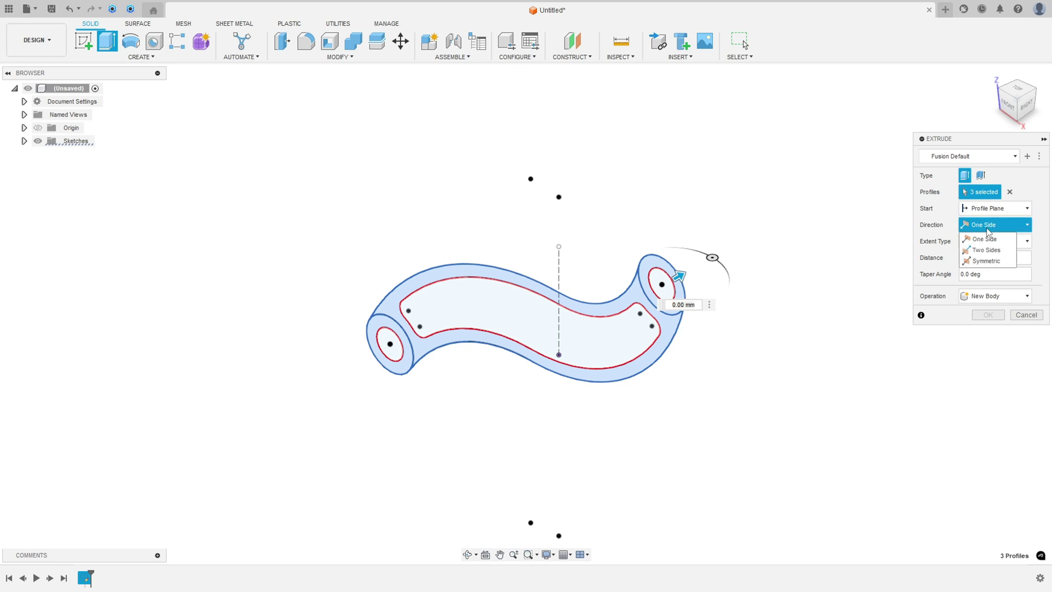
click(990, 261)
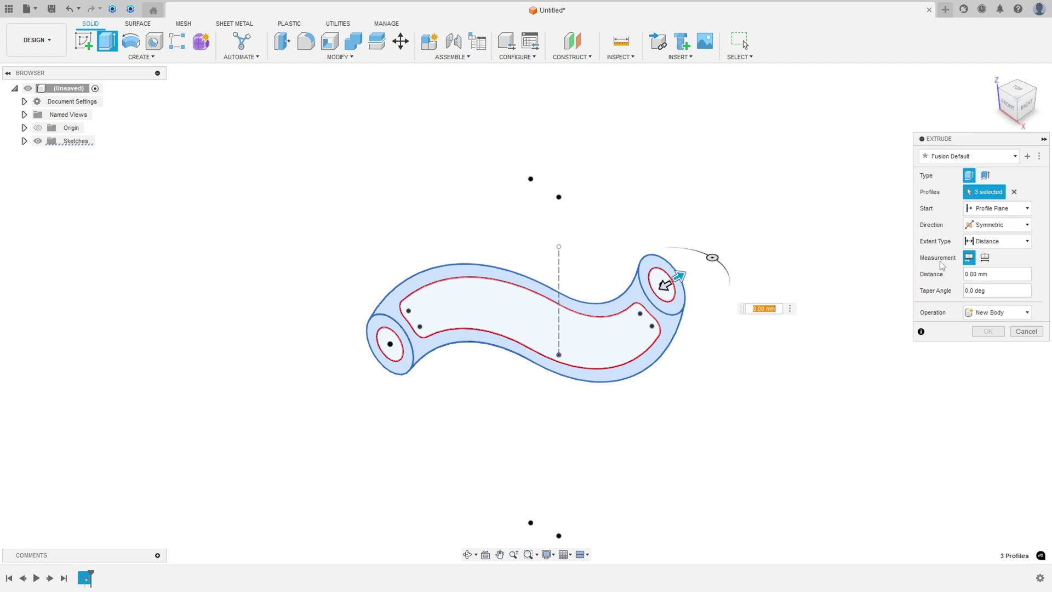
click(985, 258)
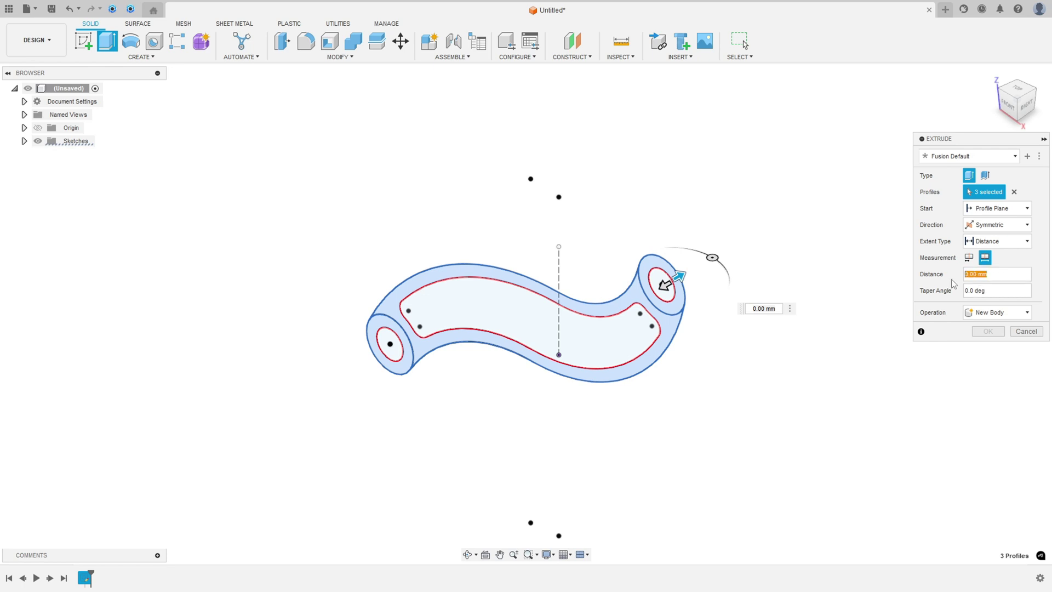
text(180)
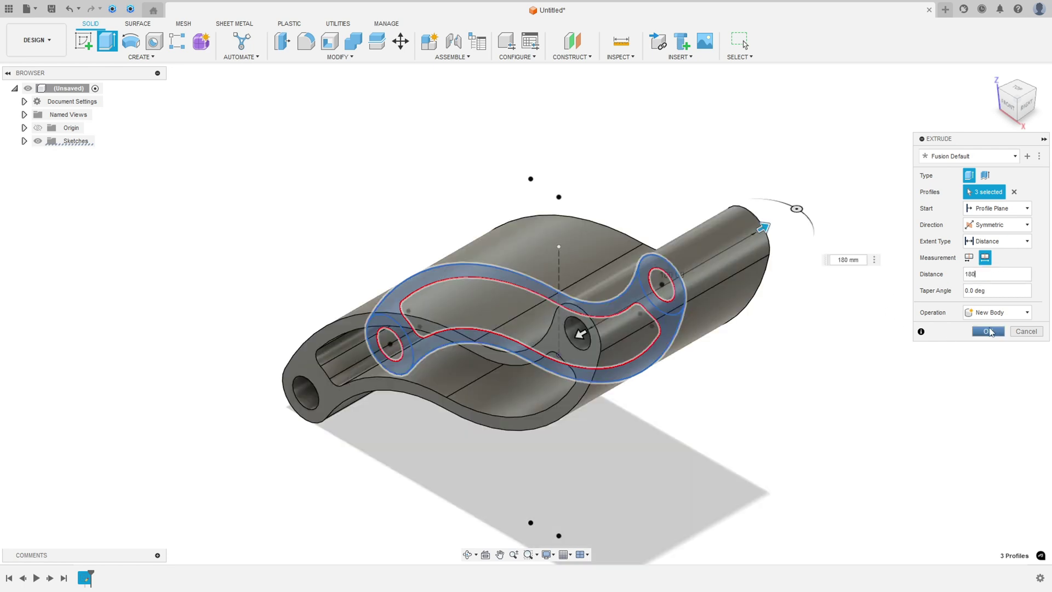
click(987, 332)
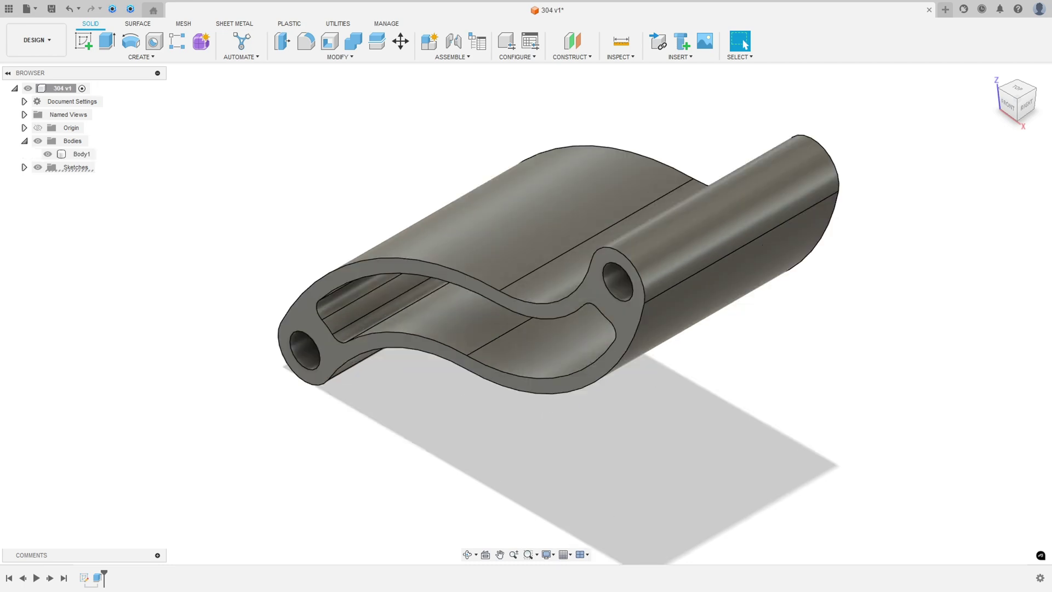
Start a sketch on the horizontal origin plane and project the whole extruded body into it.
click(83, 41)
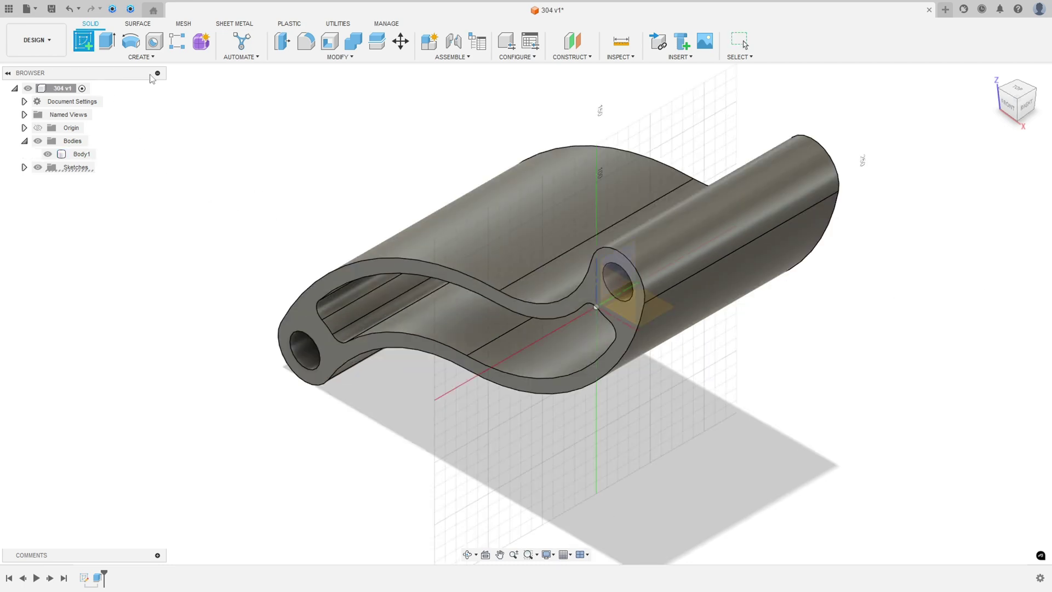
click(663, 310)
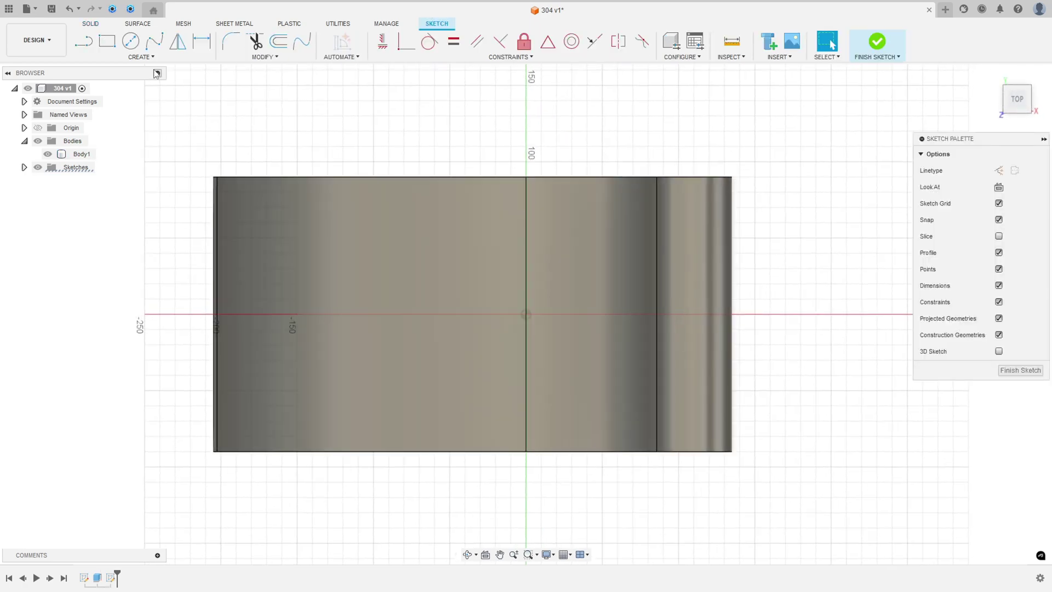
click(144, 57)
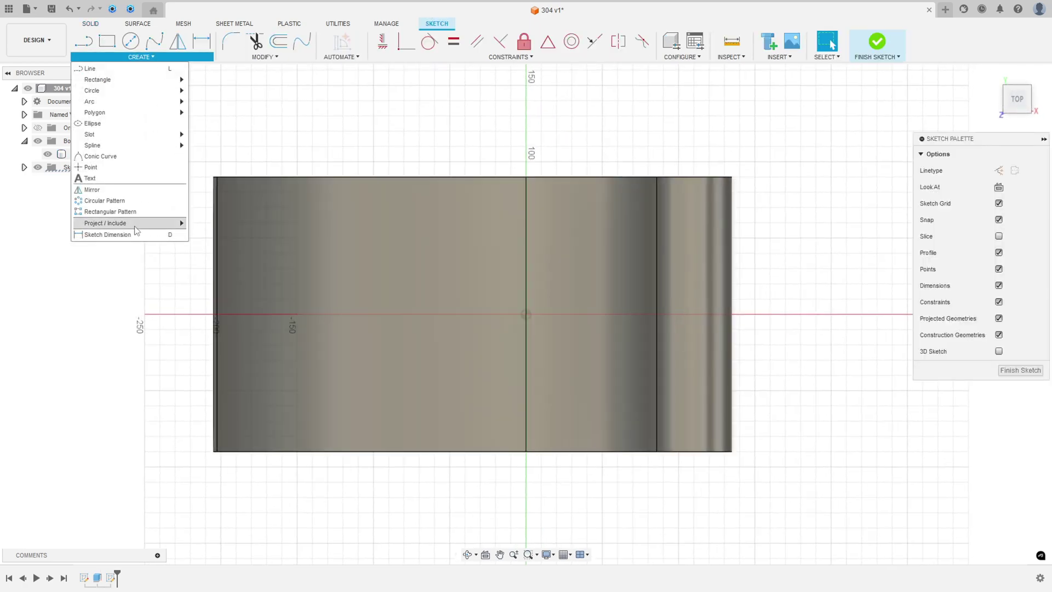
mouse_move(137, 223)
click(206, 224)
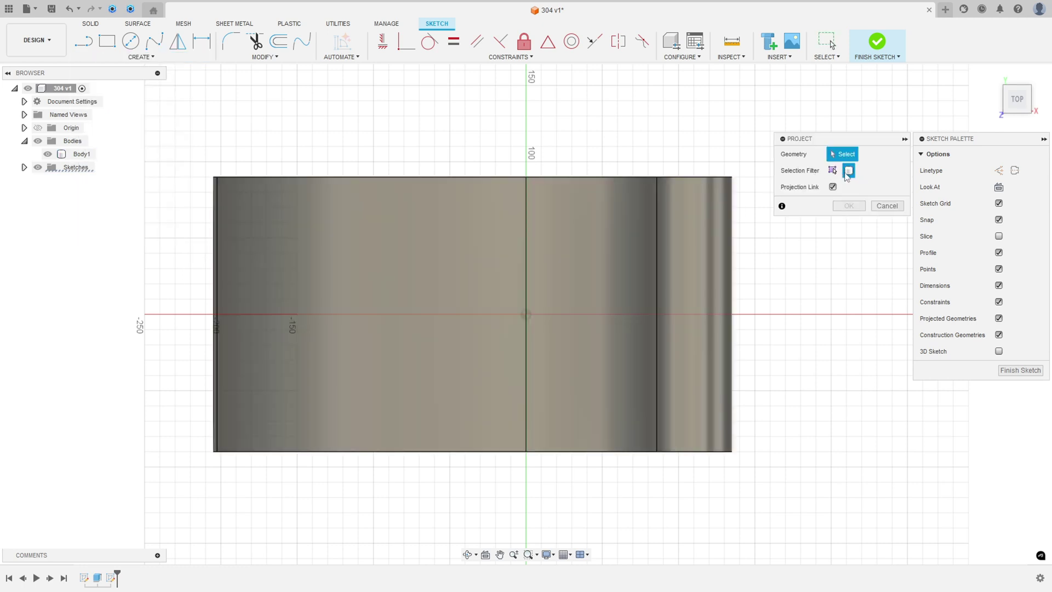
click(676, 249)
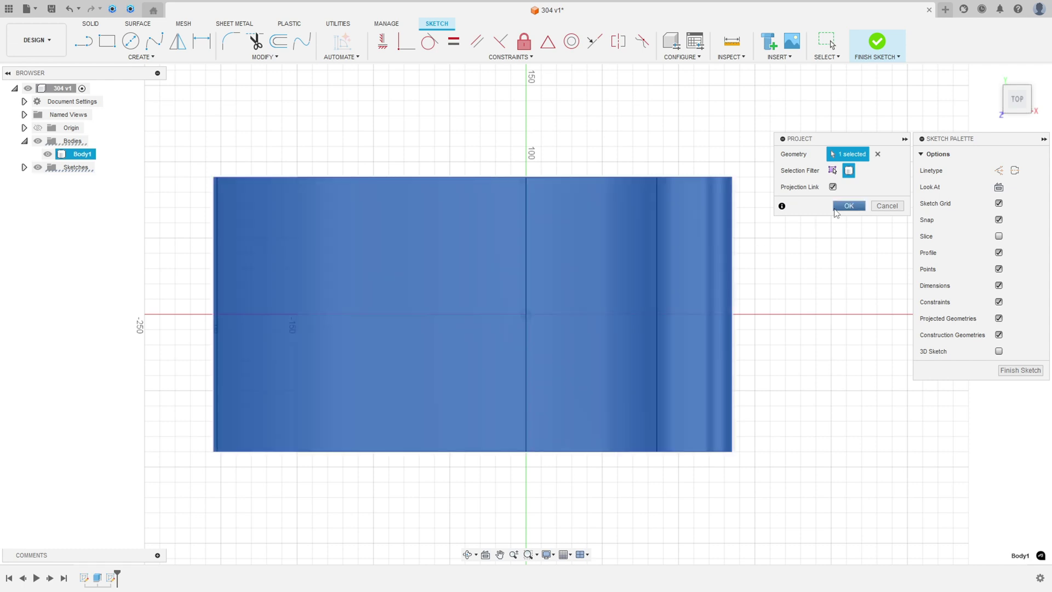
click(849, 205)
Hide the extruded body so only its projected rectangular outline is shown in the sketch.
click(47, 154)
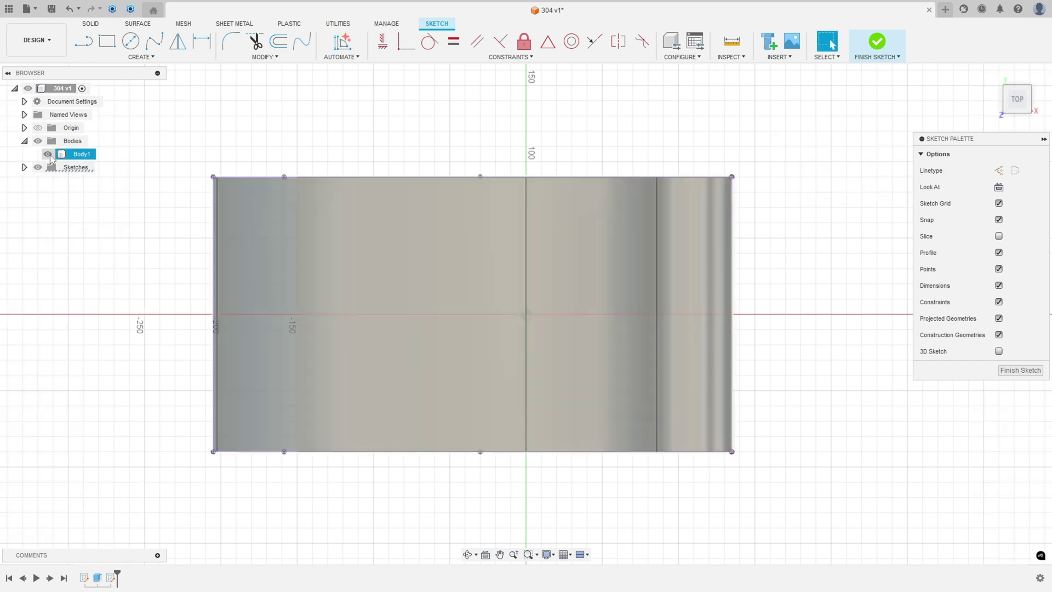
scroll(244, 292, down, 2)
middle_drag(296, 277, 376, 254)
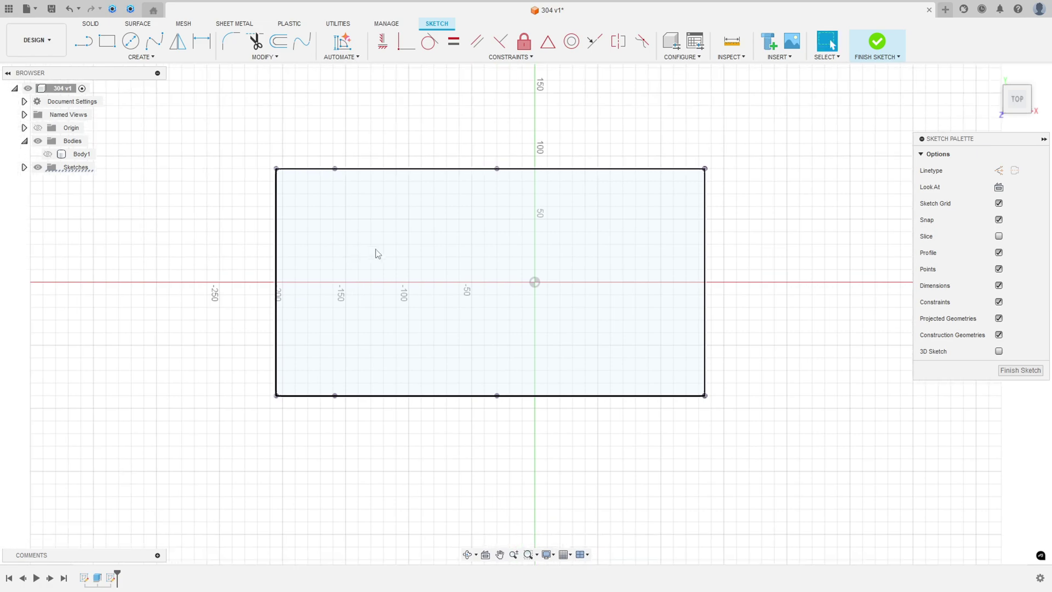
Switch to the PDF drawing, mark the top view's centreline and the 230.00 dimension in red, and return to Fusion.
key(alt+Tab)
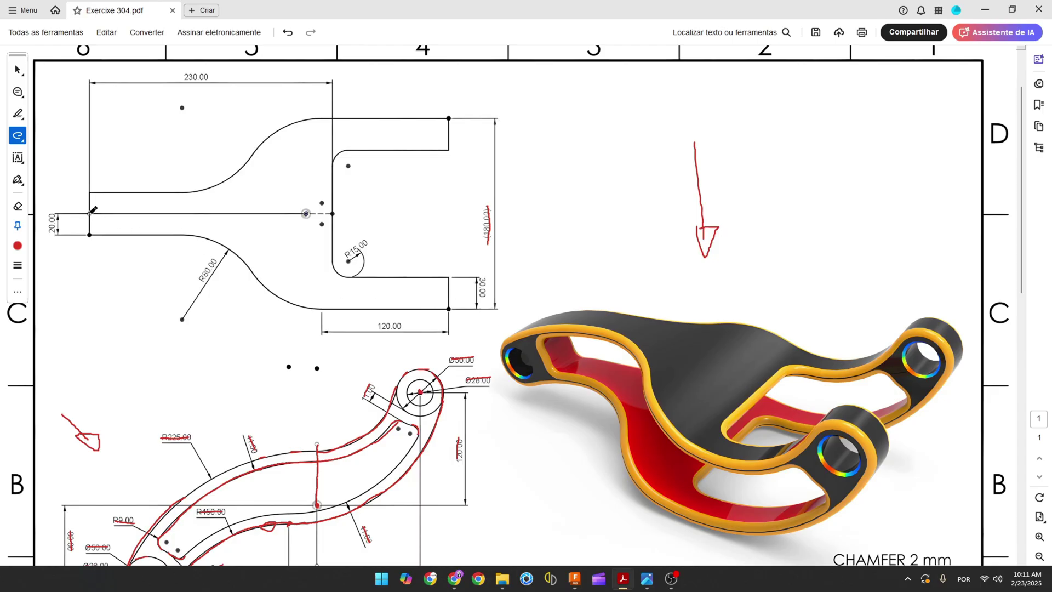
drag(90, 213, 341, 213)
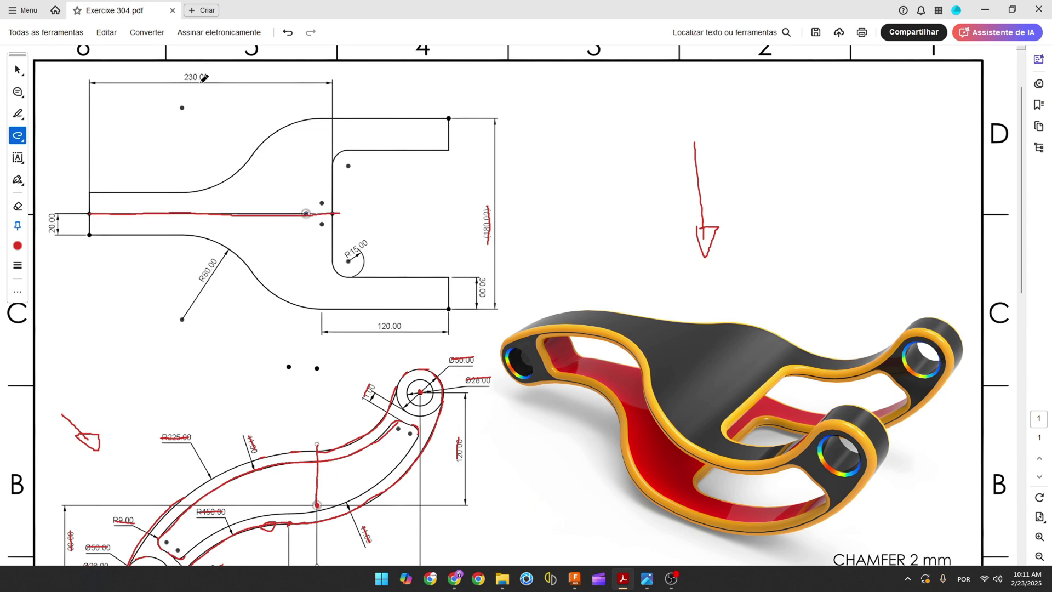
drag(185, 78, 209, 79)
click(575, 578)
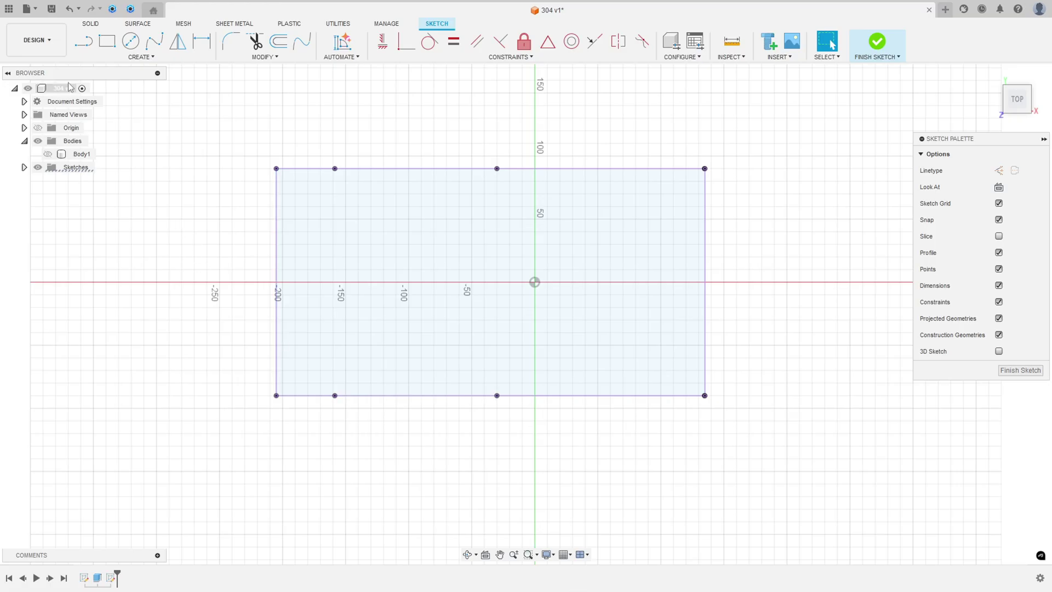
Draw a 230 mm horizontal centreline from the midpoint of the outline's left edge and place its dimension above the outline.
key(l)
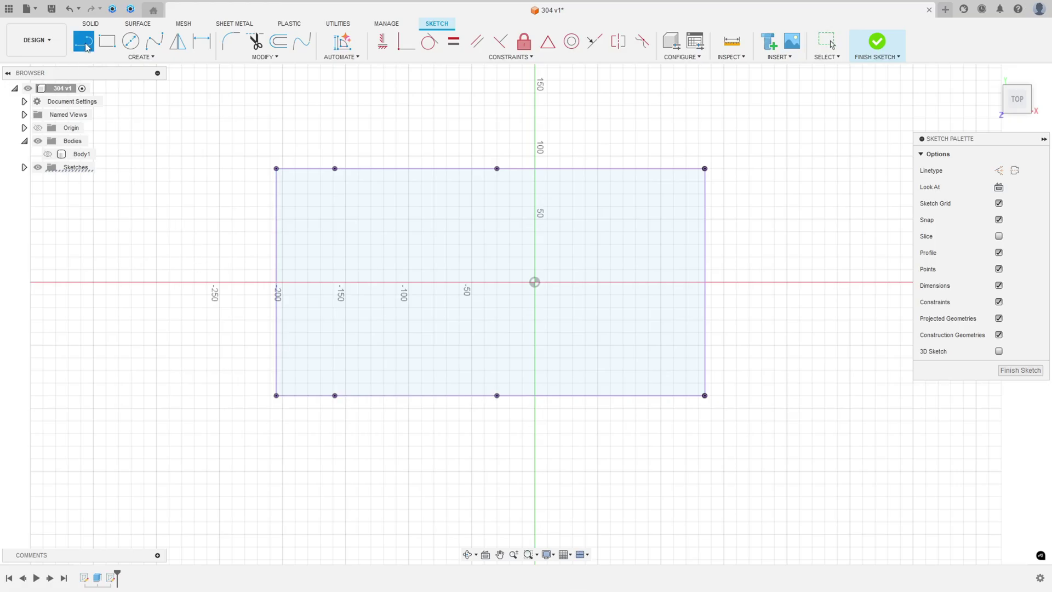
click(277, 282)
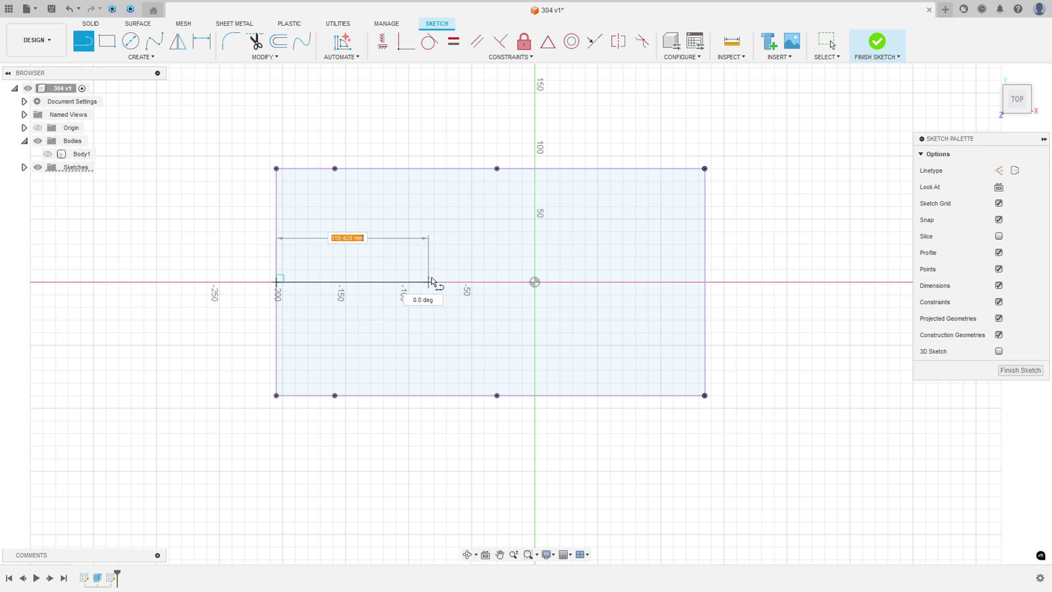
text(230)
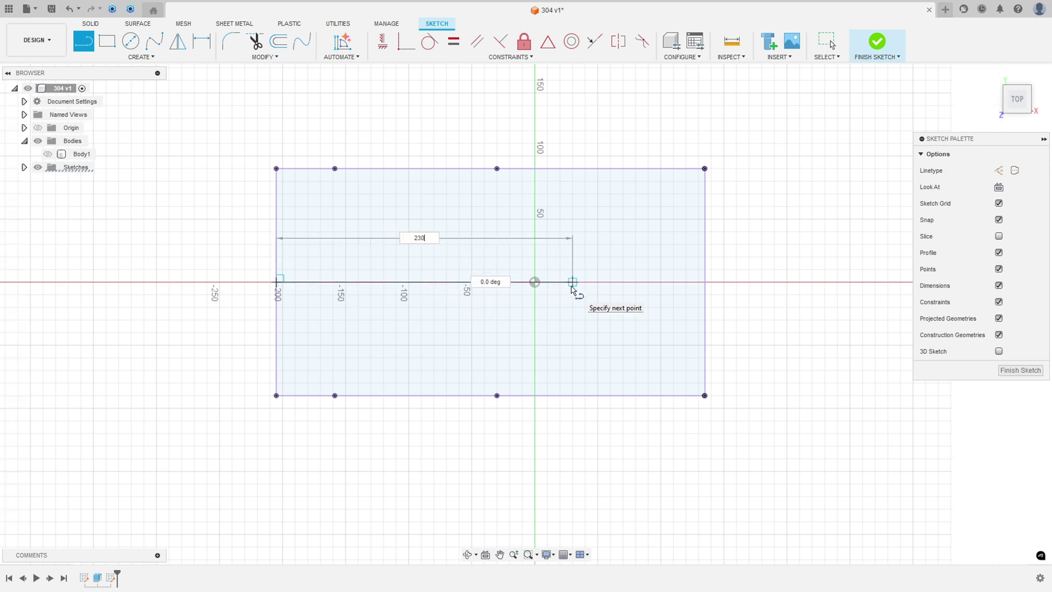
key(Tab)
key(Return)
key(Escape)
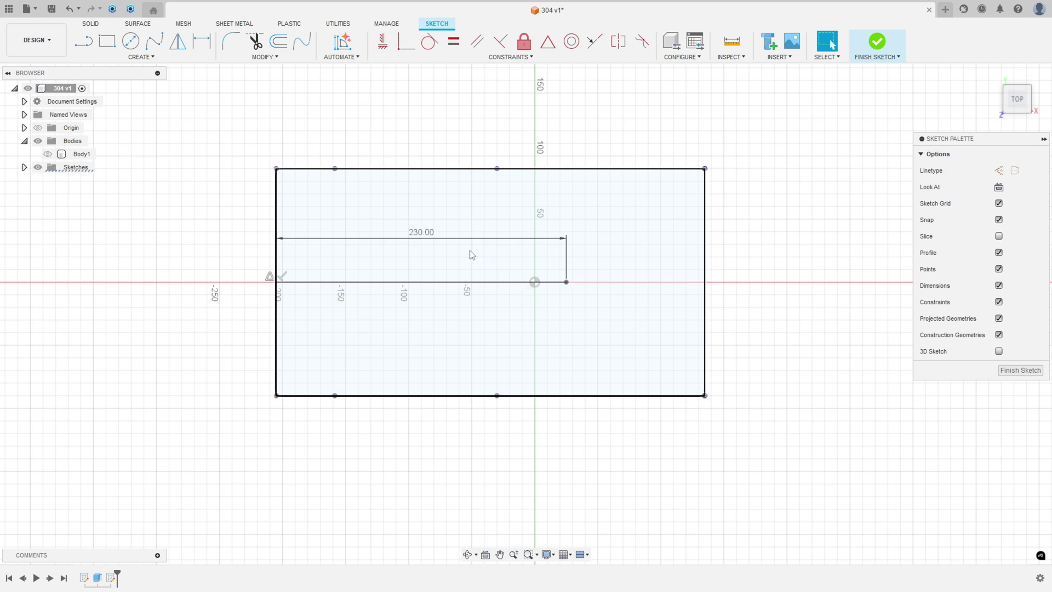
drag(422, 233, 427, 111)
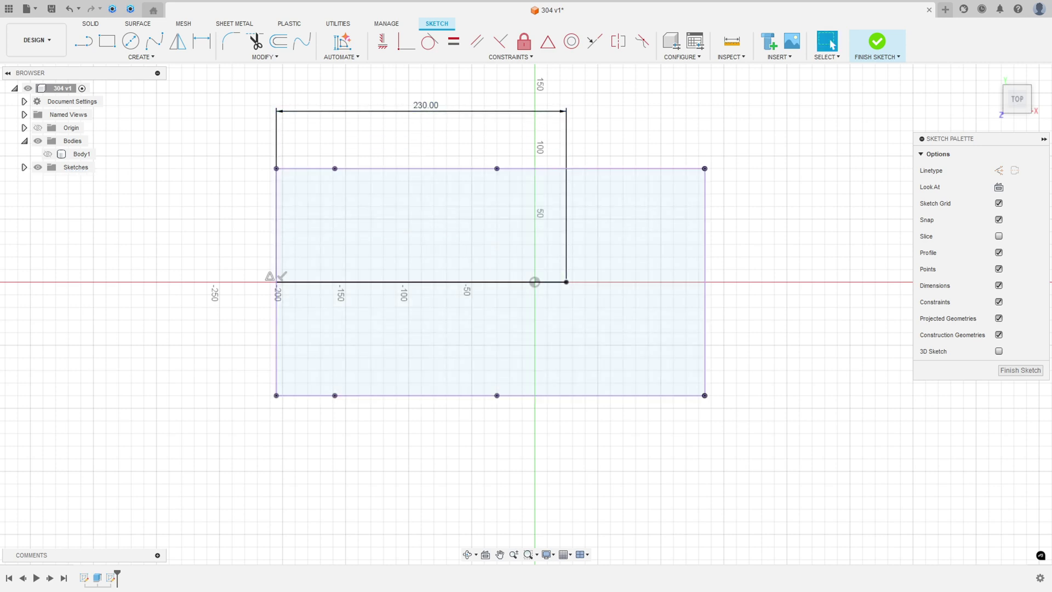
Trace the lower half of the fork's narrow end edge in red on the PDF's top view and return to Fusion.
key(alt+Tab)
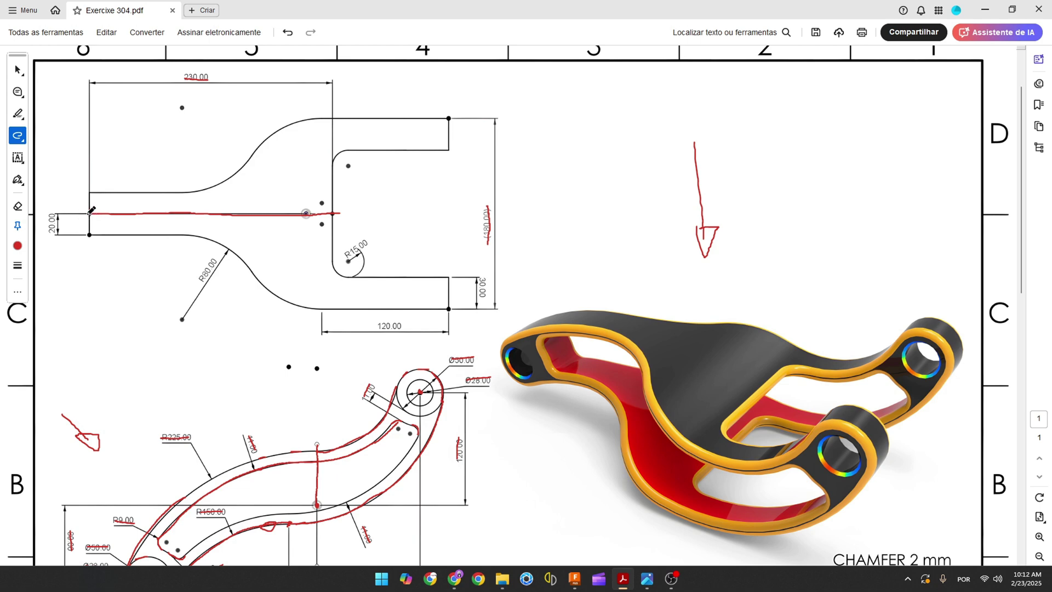
drag(90, 215, 90, 233)
key(alt+Tab)
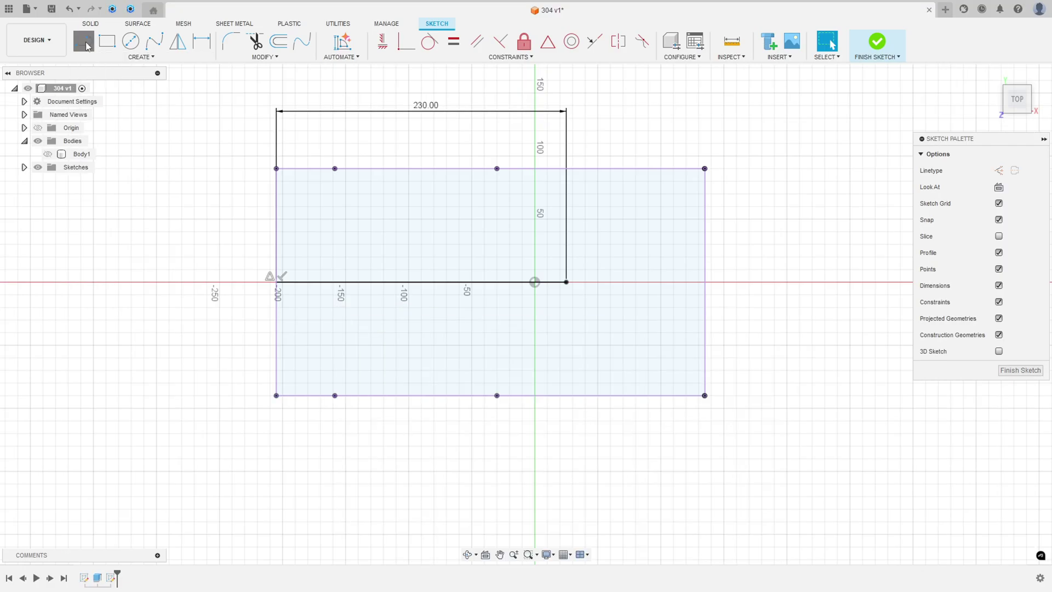
Draw a 20 mm vertical line down from the centreline's left end along the outline's left edge.
click(85, 42)
click(276, 283)
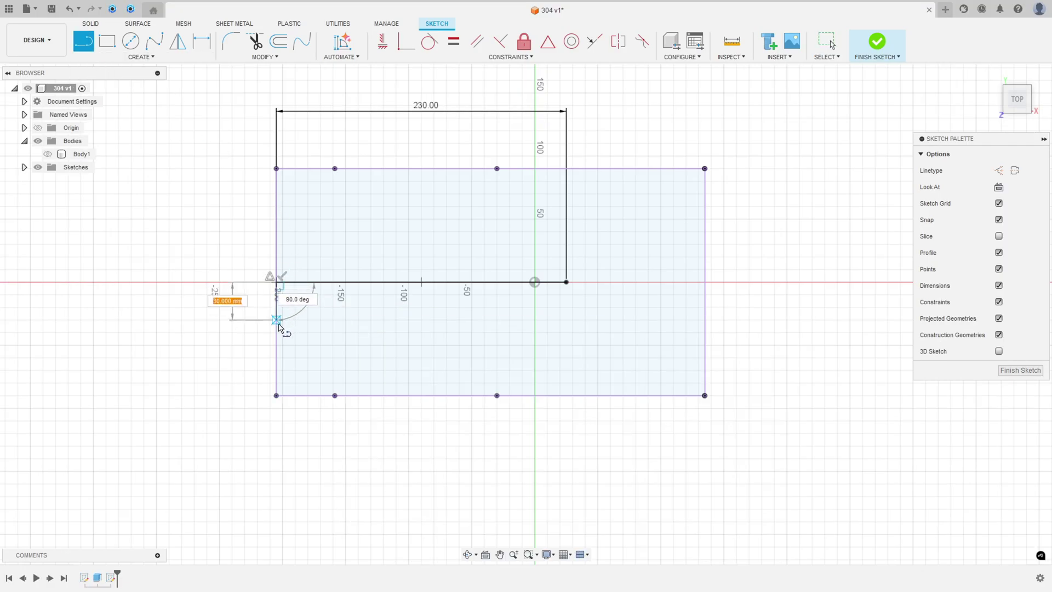
text(20)
key(Tab)
key(Return)
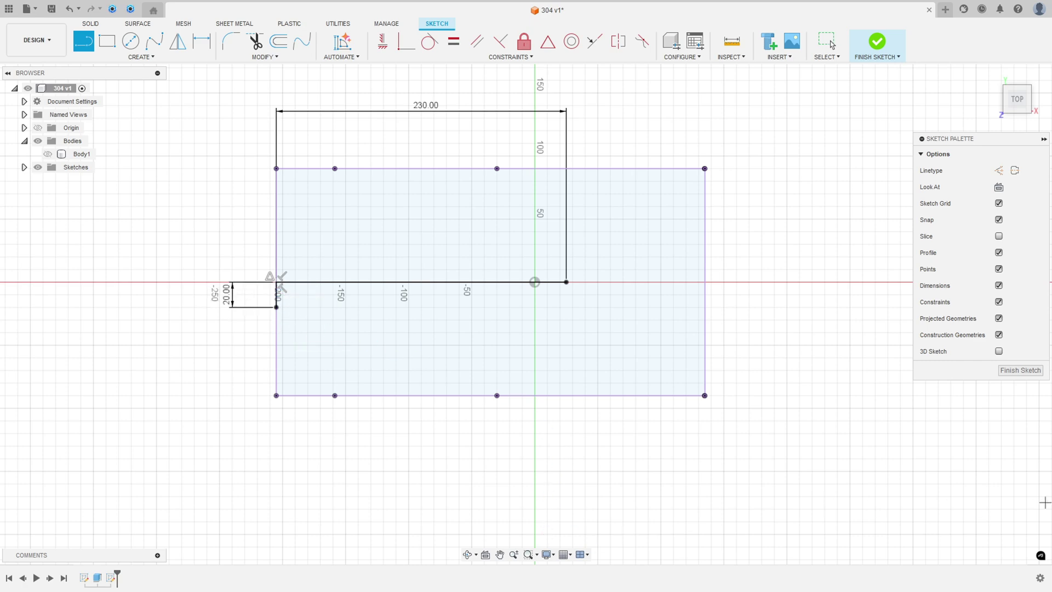
Trace the fork's lower outer contour in red on the PDF's top view and return to Fusion.
key(alt+Tab)
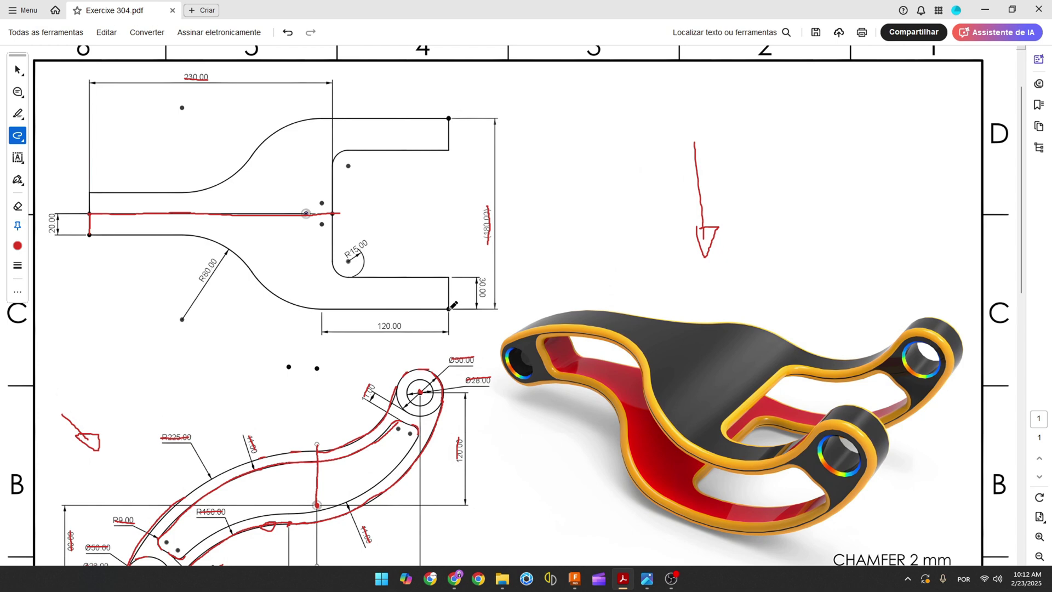
mouse_move(450, 308)
mouse_down()
mouse_move(323, 308)
mouse_move(269, 285)
mouse_move(242, 255)
mouse_move(183, 234)
mouse_up()
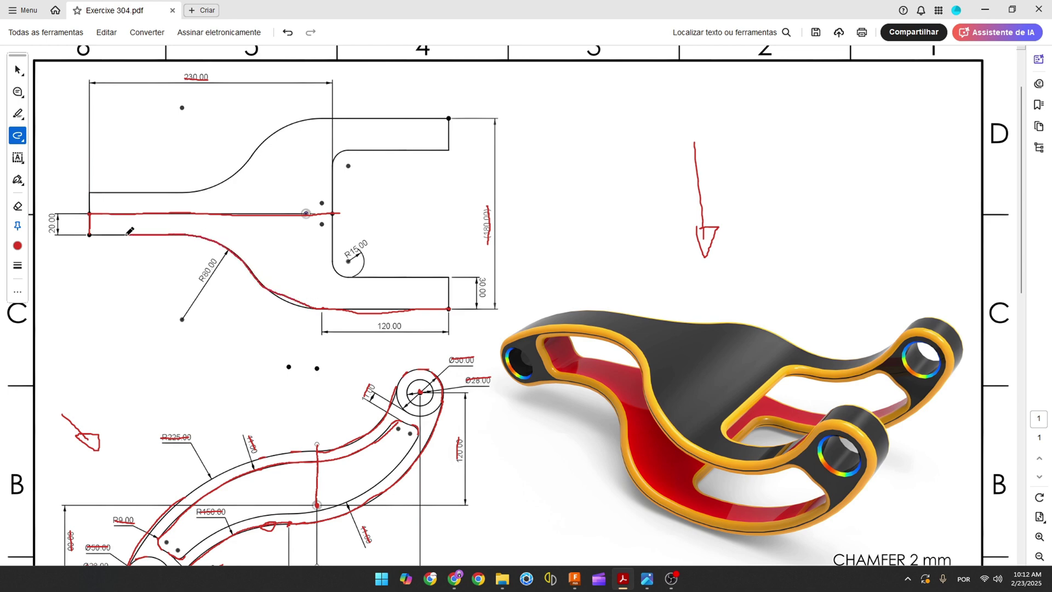
click(575, 578)
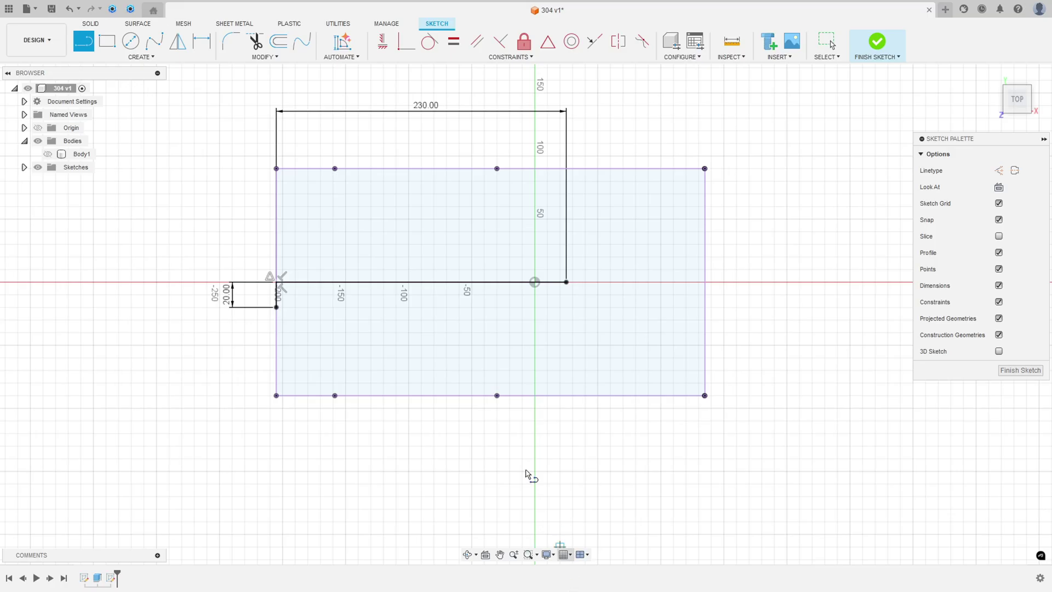
Draw a 120 mm line from the outline's lower right corner leftwards along its bottom edge.
click(84, 41)
scroll(705, 395, up, 8)
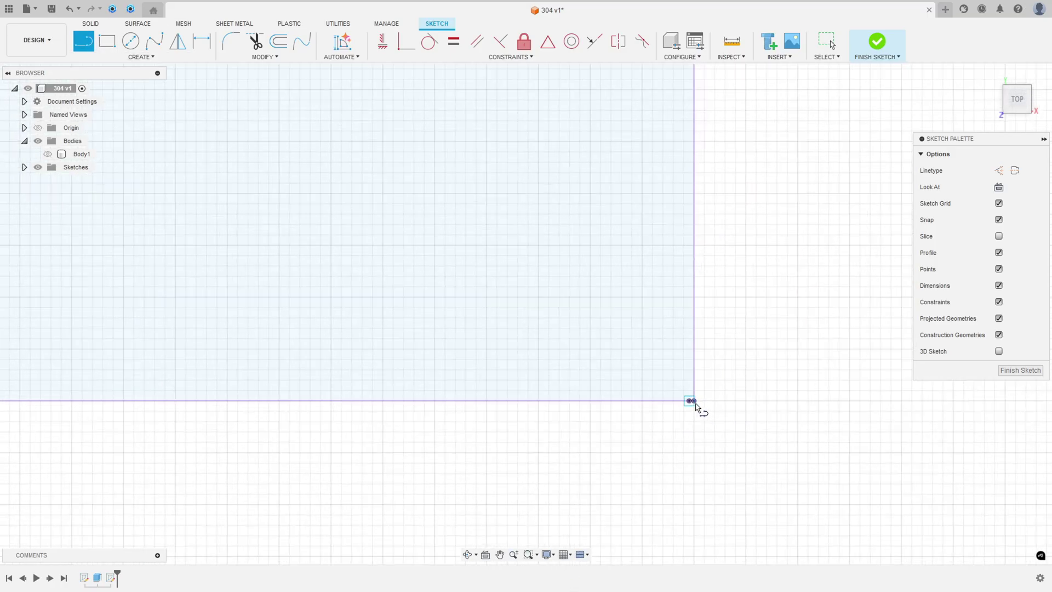
scroll(696, 404, up, 1)
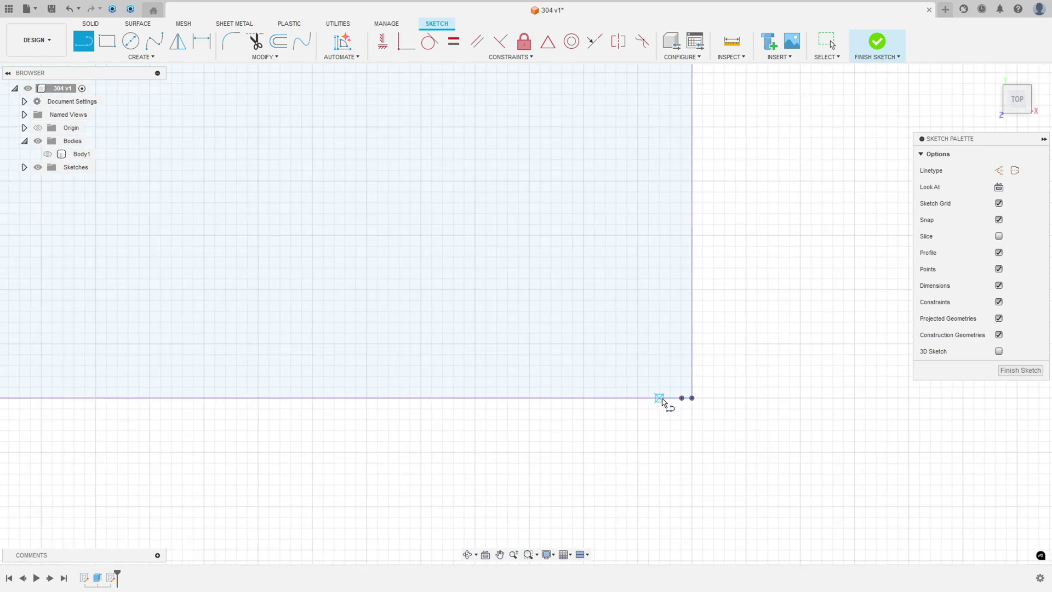
click(692, 398)
scroll(463, 381, down, 4)
scroll(481, 292, up, 6)
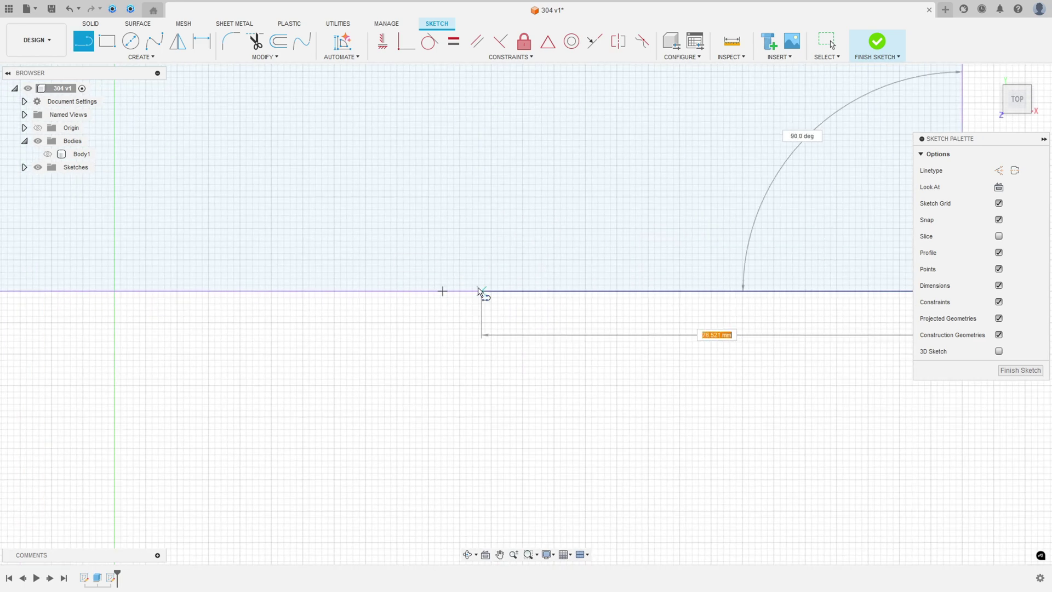
scroll(477, 293, down, 3)
scroll(439, 287, up, 3)
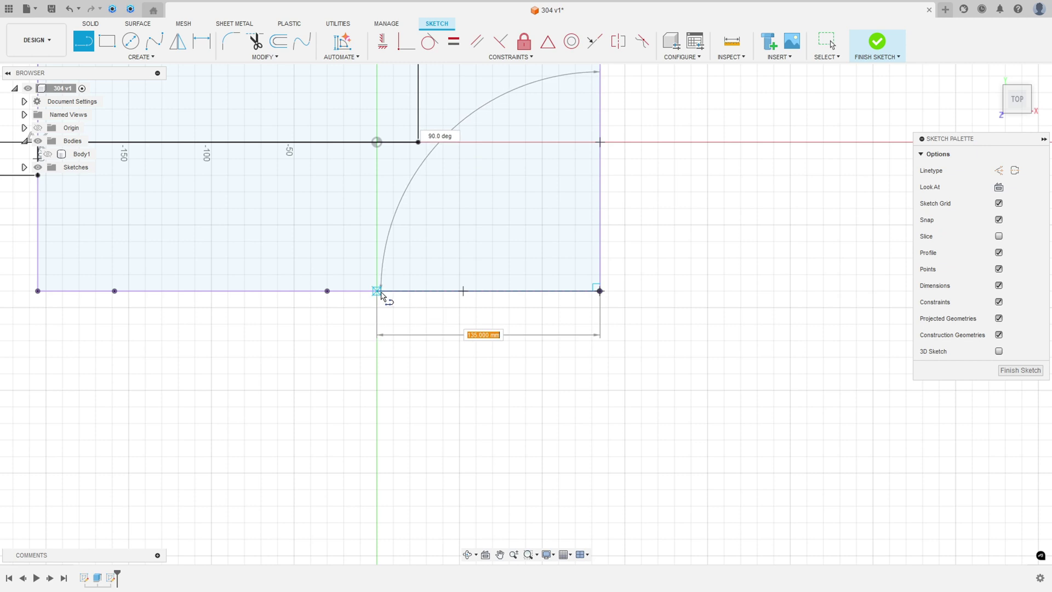
text(120)
key(Return)
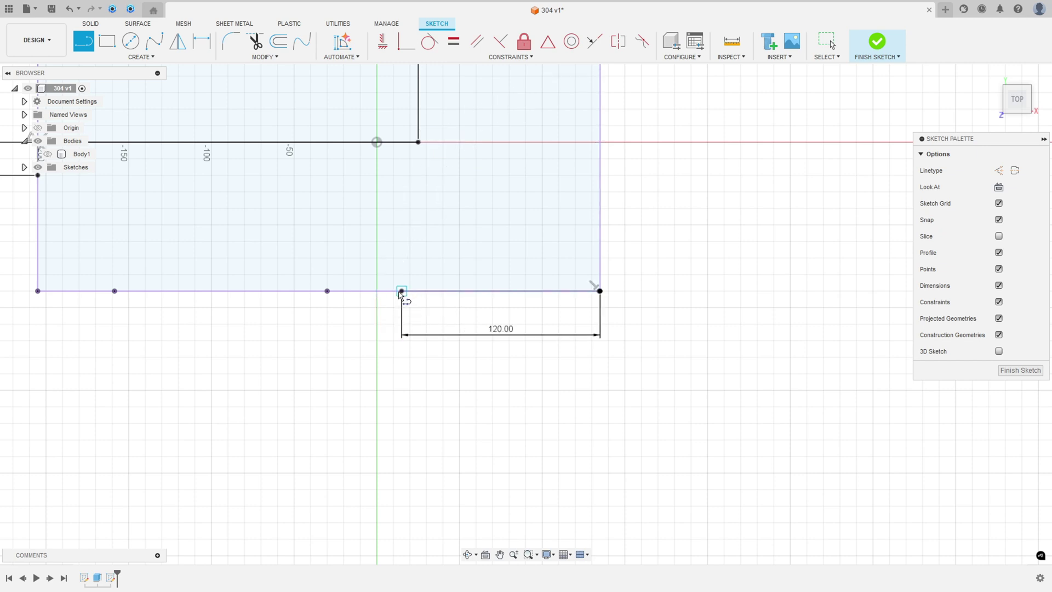
Draw an S-curve of two tangent arcs from the 120 mm line's free end, joined to the 20 mm end line by a horizontal line.
drag(402, 291, 260, 192)
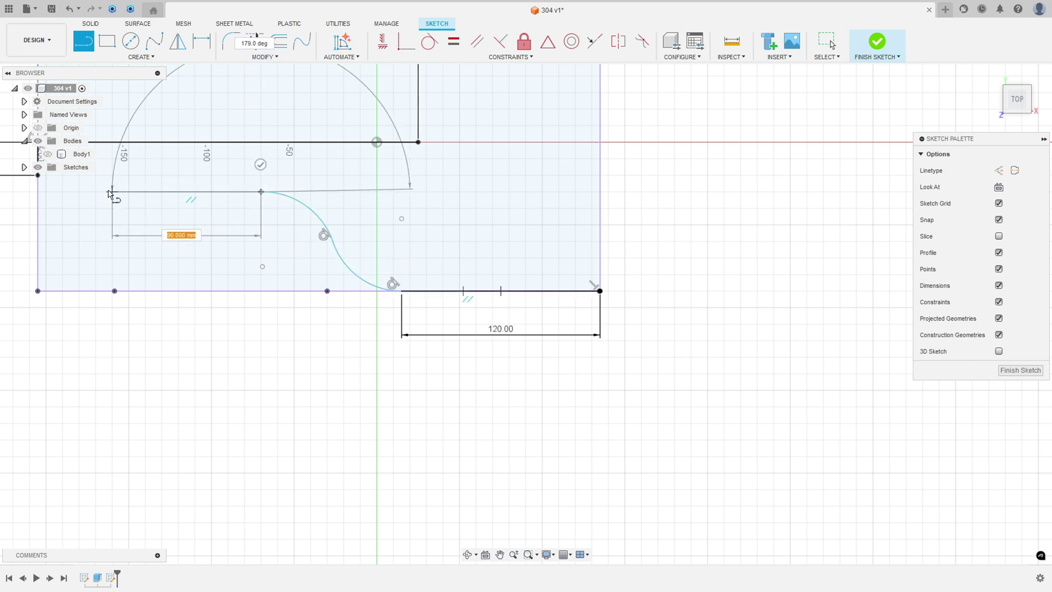
middle_drag(78, 218, 313, 295)
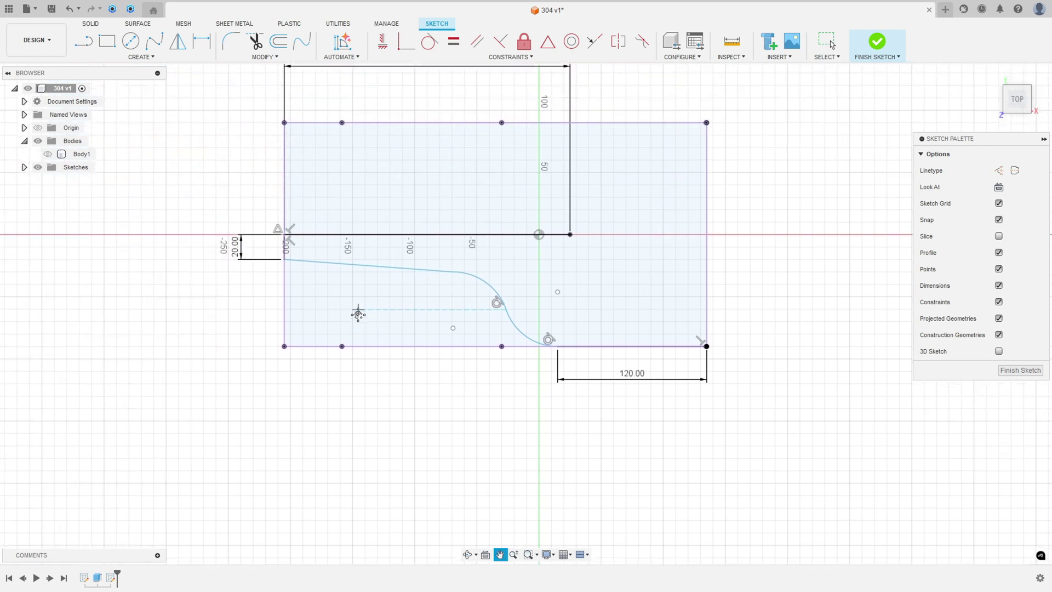
click(382, 41)
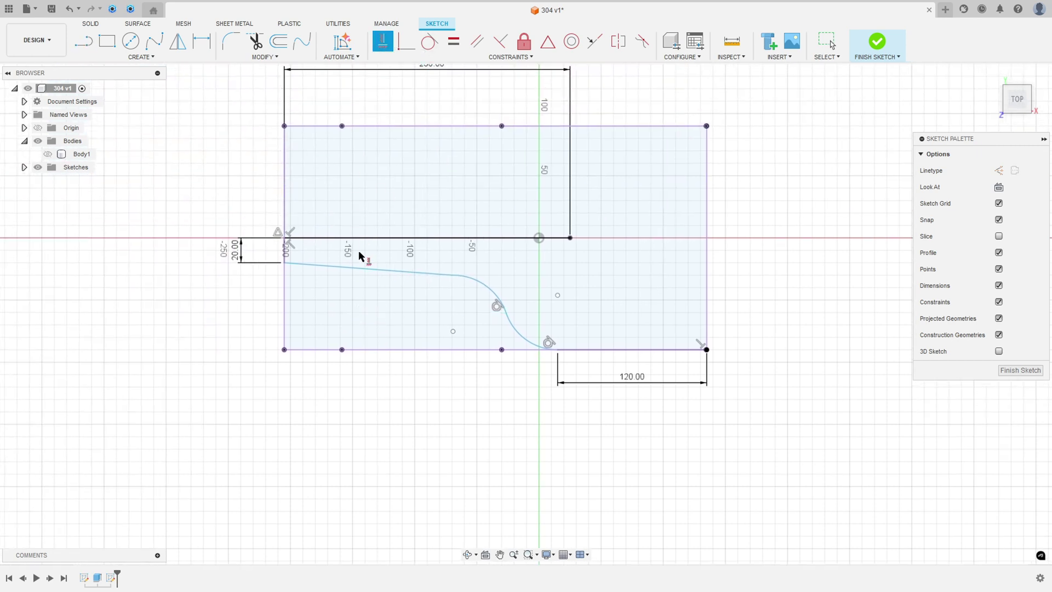
click(391, 274)
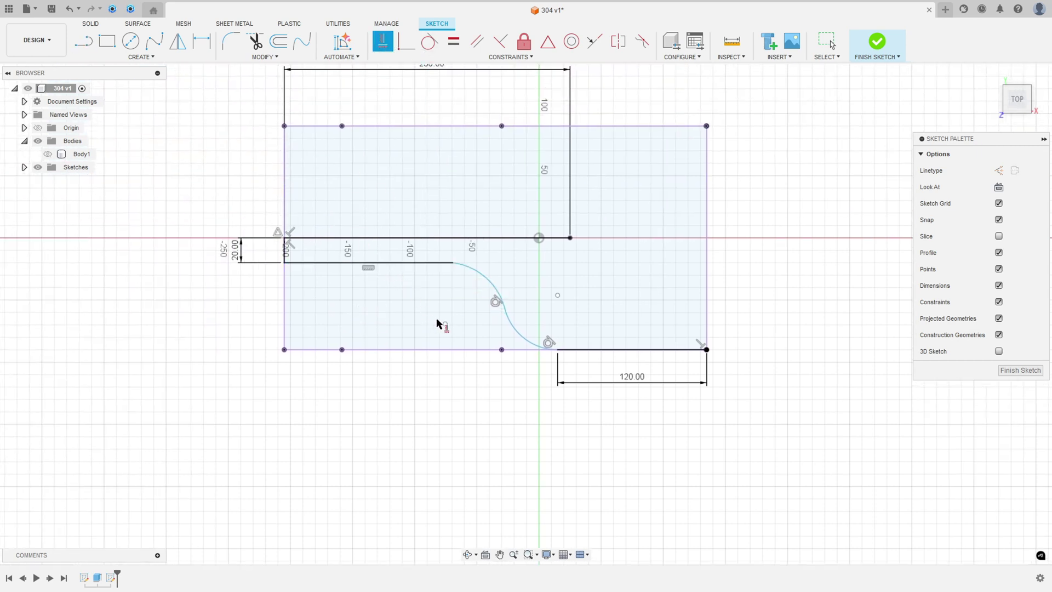
Constrain the S-curve's arcs tangent to their adjoining straight lines, joining the upper arc smoothly to the horizontal line.
click(430, 41)
click(468, 268)
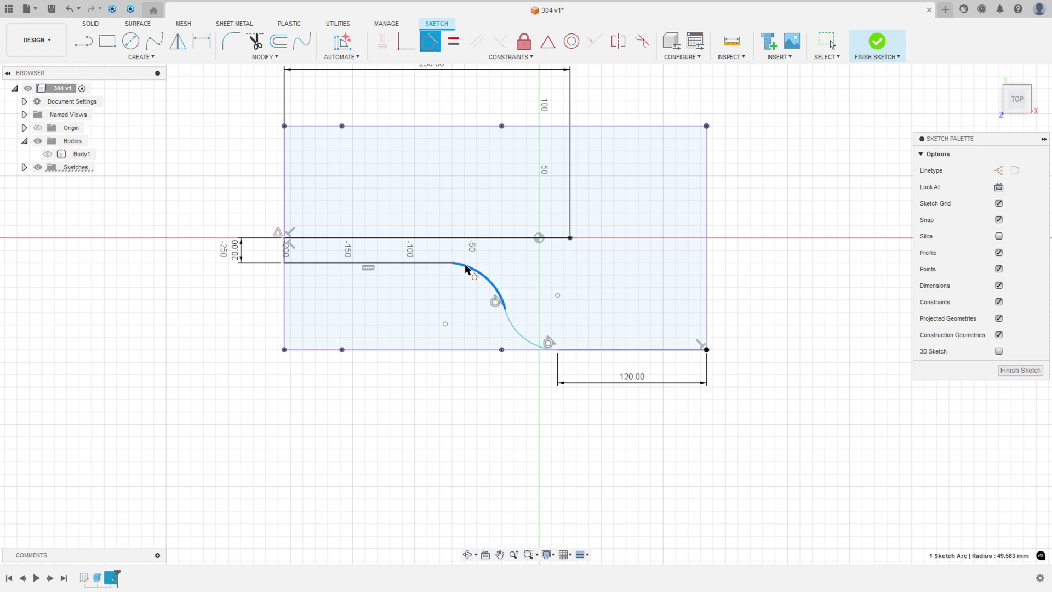
click(444, 263)
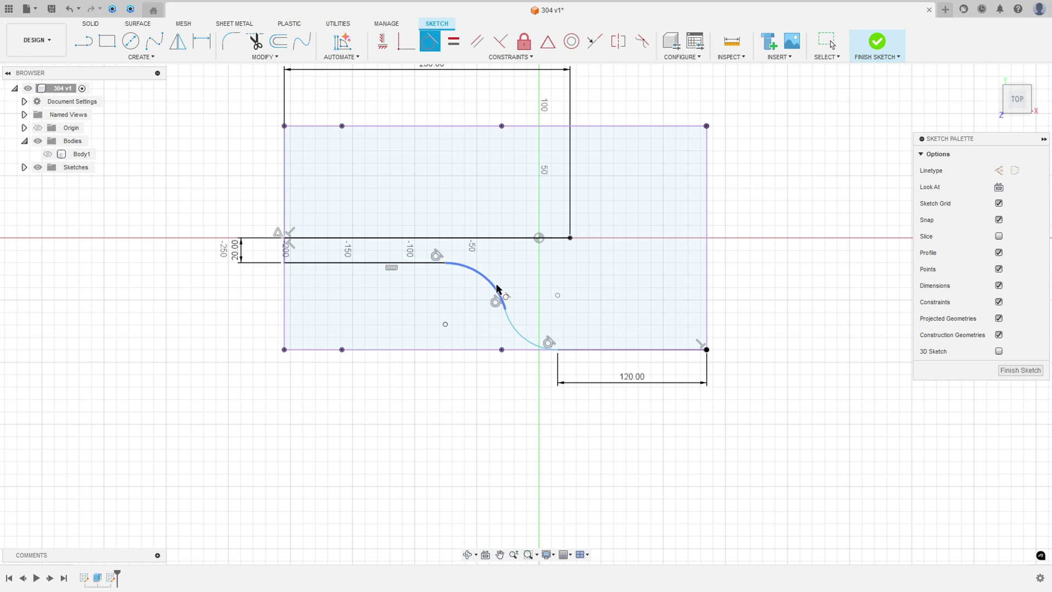
click(510, 325)
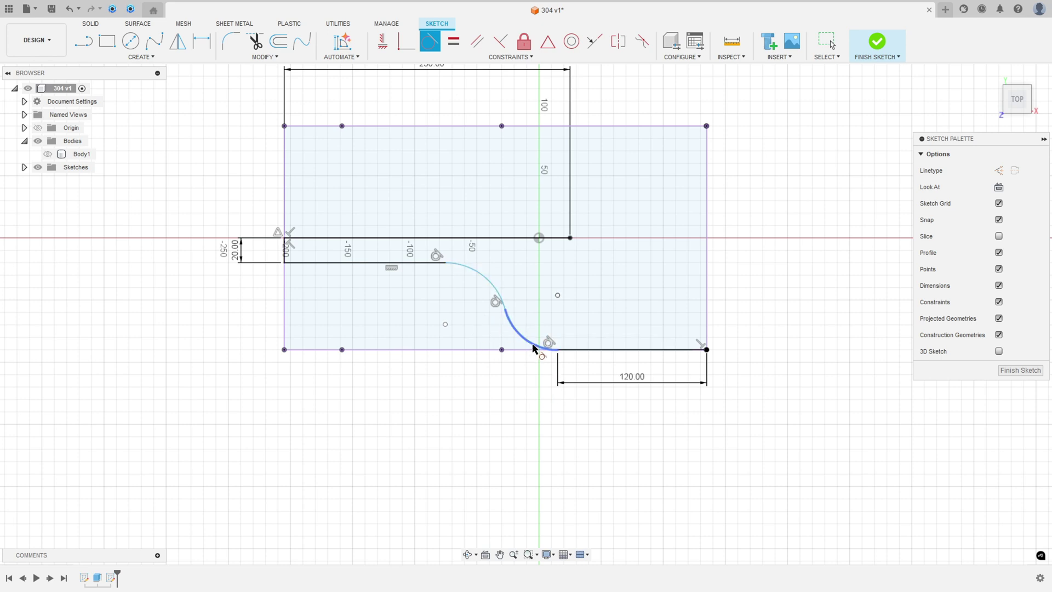
click(576, 350)
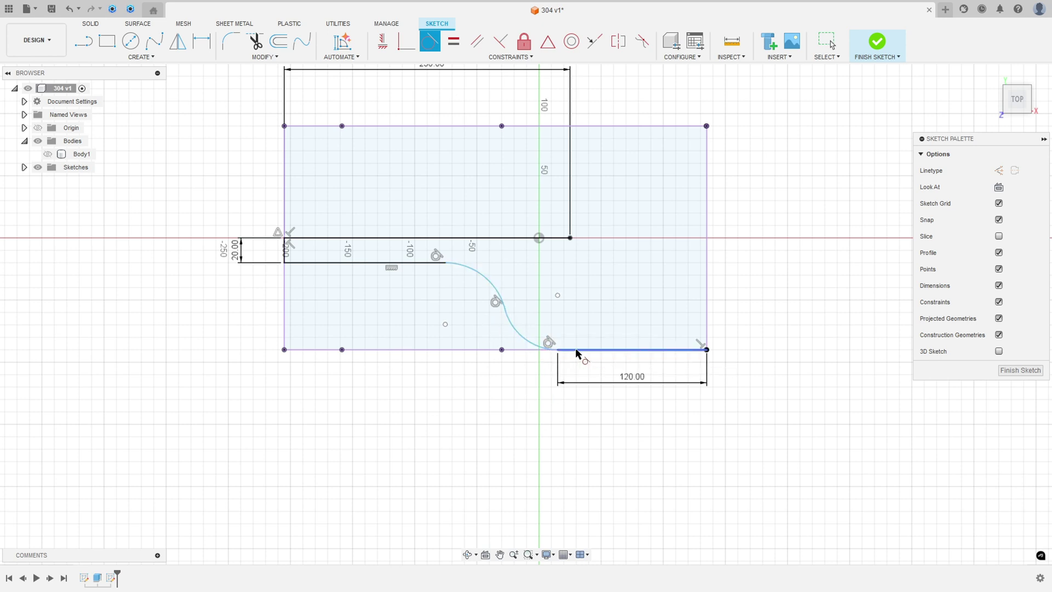
Make the two arcs of the S-curve equal in radius.
scroll(512, 82, down, 2)
middle_drag(512, 82, 505, 160)
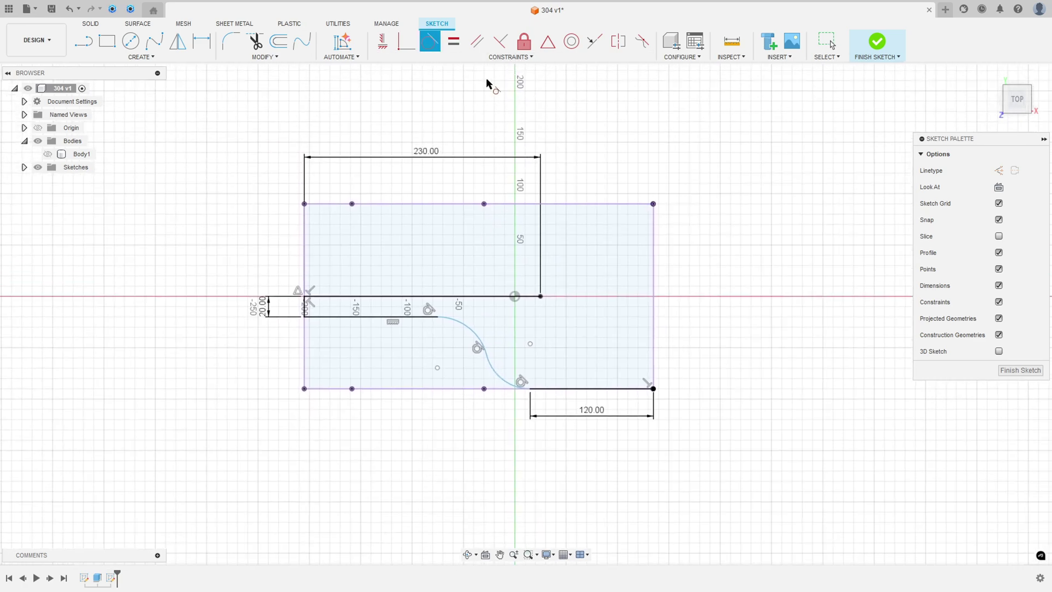
click(453, 42)
scroll(483, 378, up, 2)
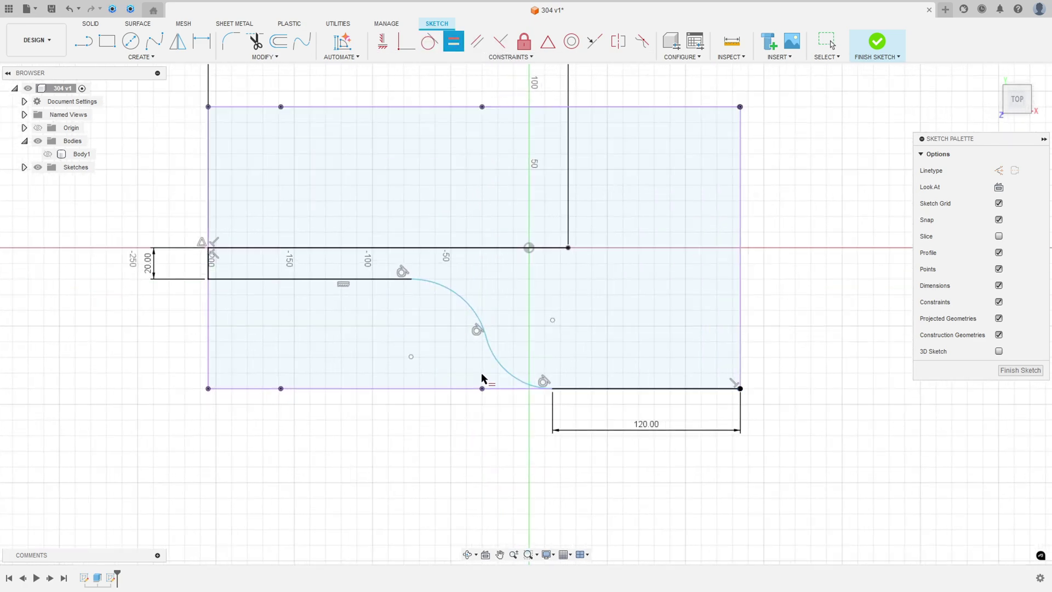
scroll(483, 378, up, 1)
click(477, 322)
click(505, 369)
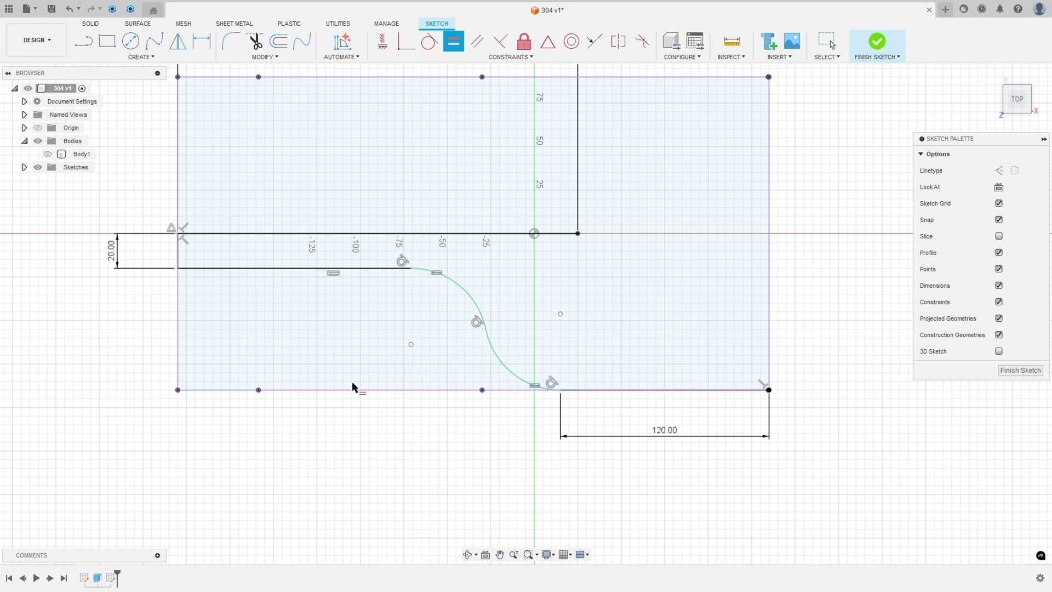
Check off the arc radius on the PDF's top view and dimension the S-curve's upper arc at R80 mm in Fusion.
key(alt+Tab)
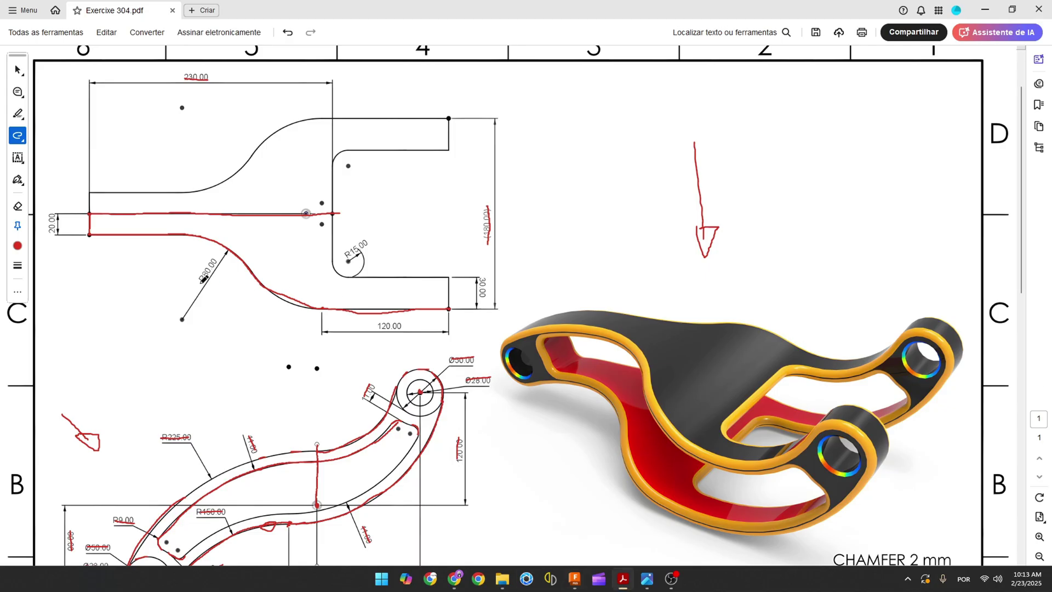
click(574, 578)
key(d)
click(448, 296)
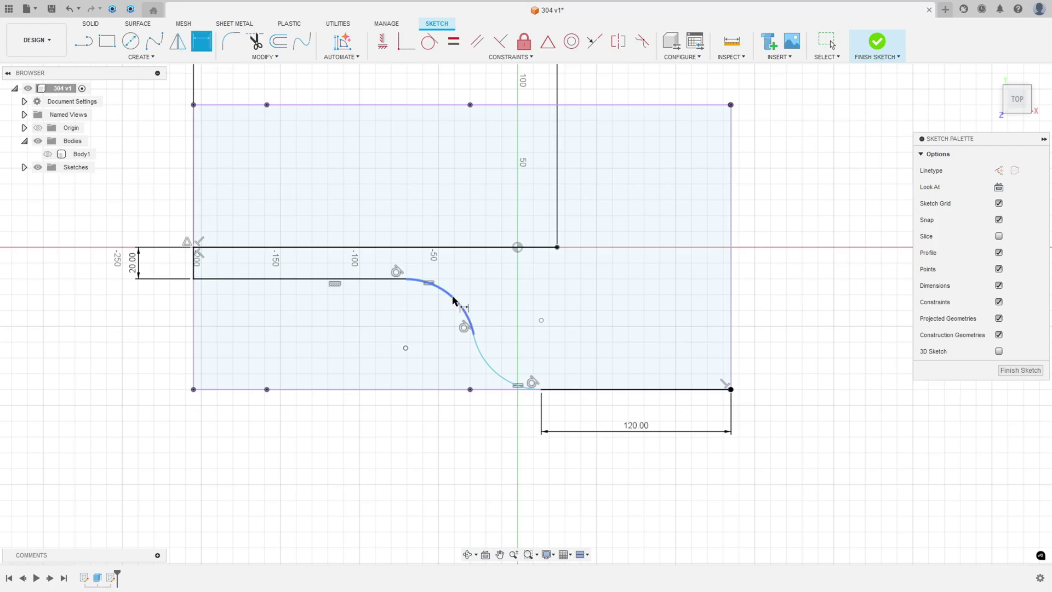
click(436, 326)
text(80)
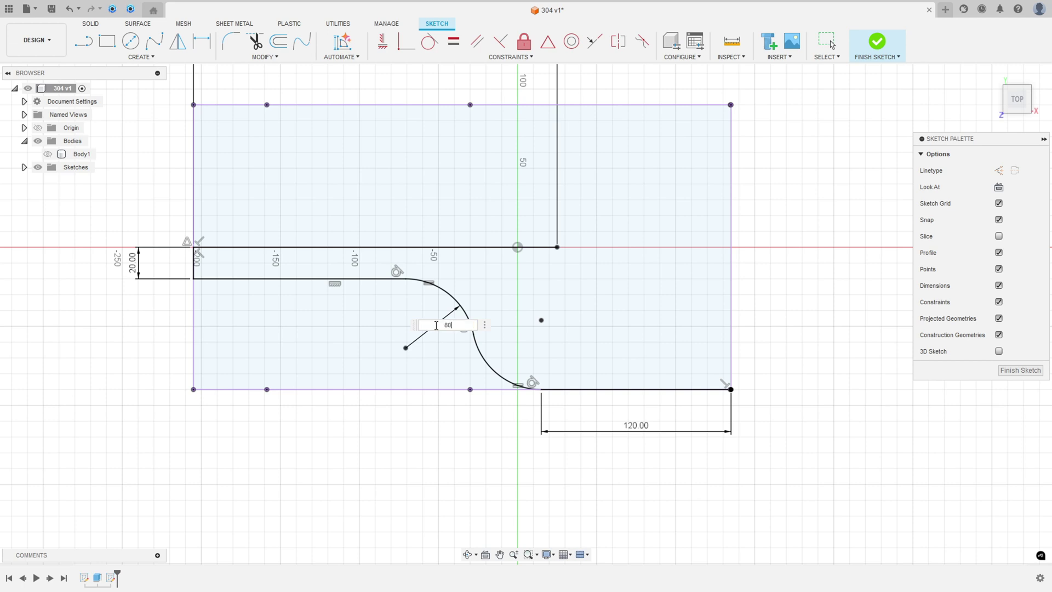
key(Return)
scroll(366, 395, down, 1)
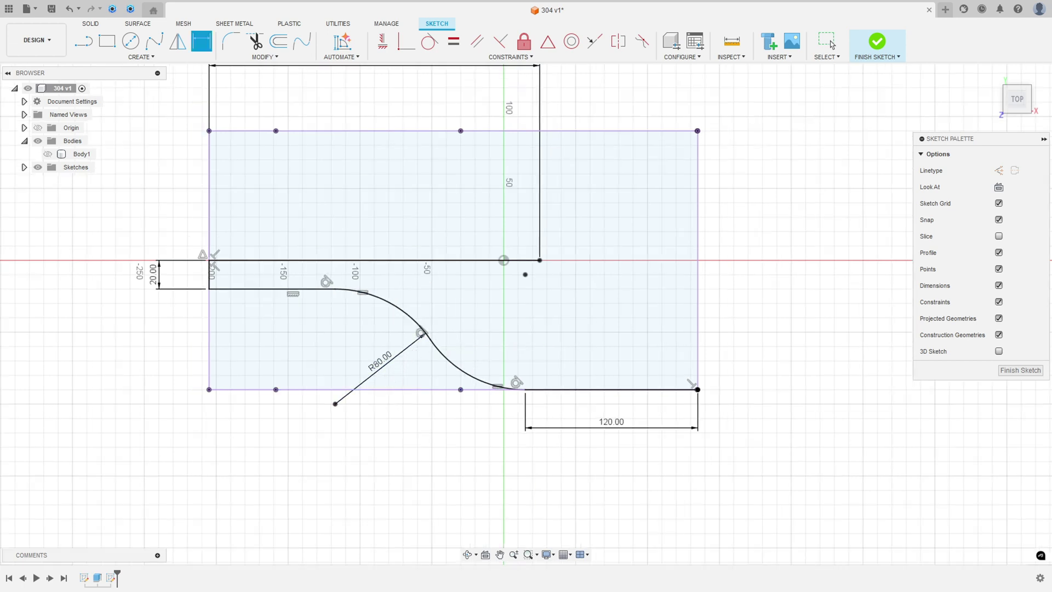
Trace the fork prong's end and inner contour up to the centreline in red on the PDF and return to Fusion.
key(alt+Tab)
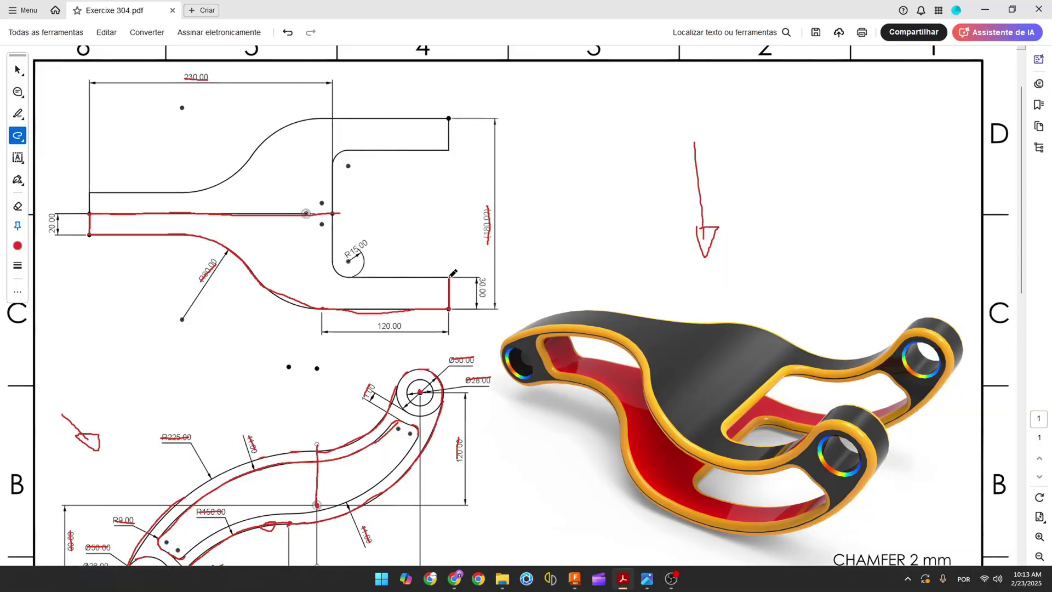
mouse_move(450, 277)
mouse_down()
mouse_move(333, 280)
mouse_move(340, 213)
mouse_up()
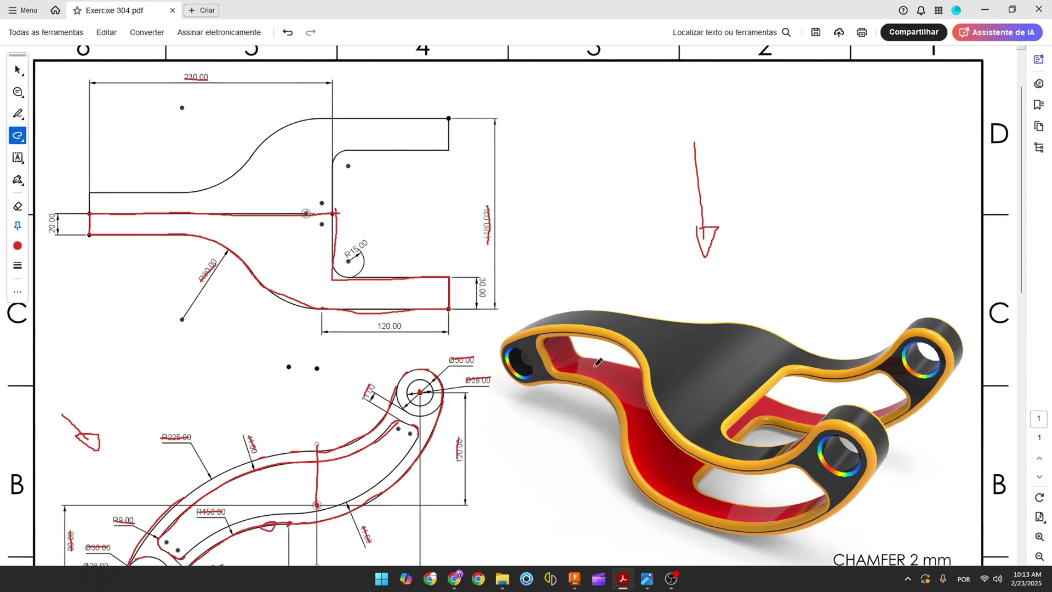
click(575, 579)
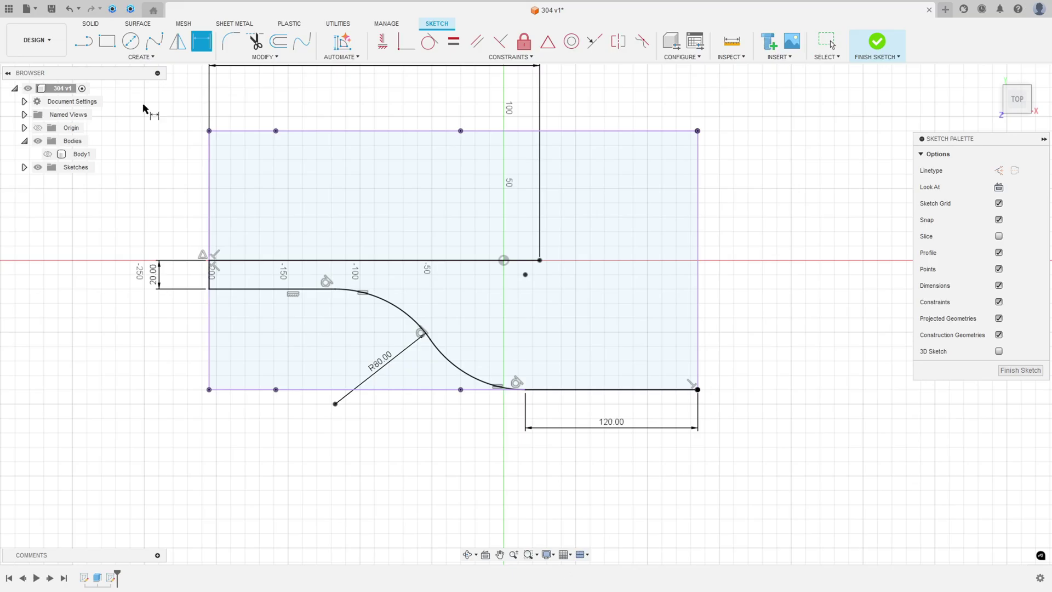
Draw a 30 mm vertical line up from the outline's lower right corner along its right edge.
key(l)
scroll(698, 390, up, 10)
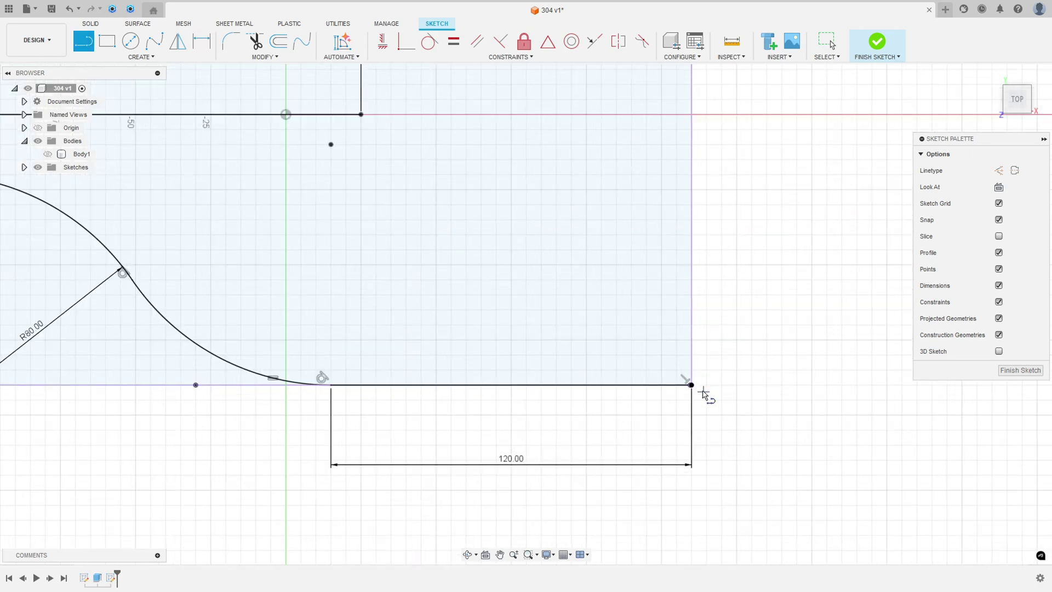
click(664, 387)
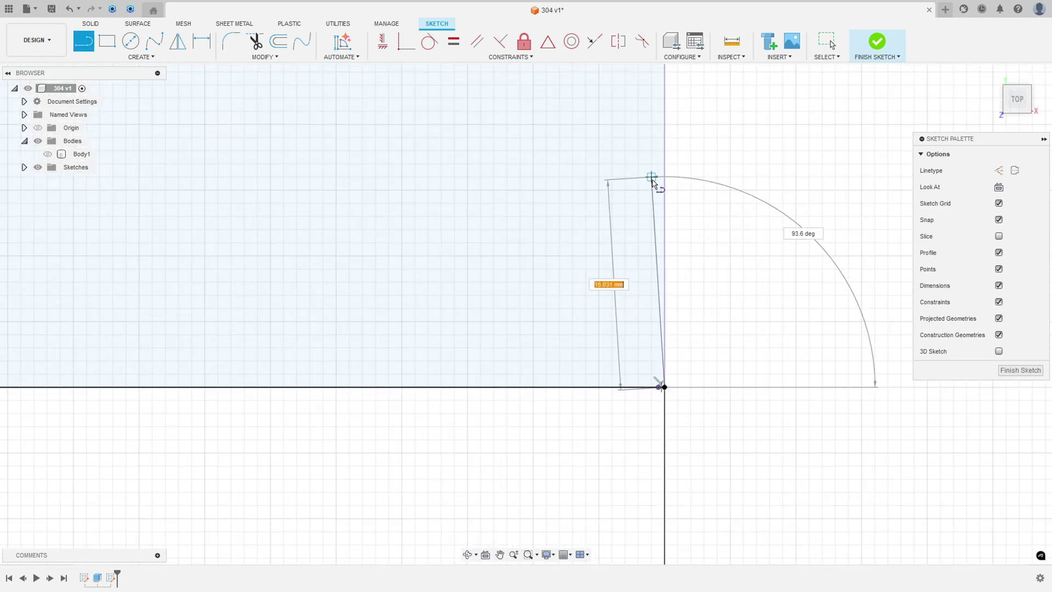
text(30)
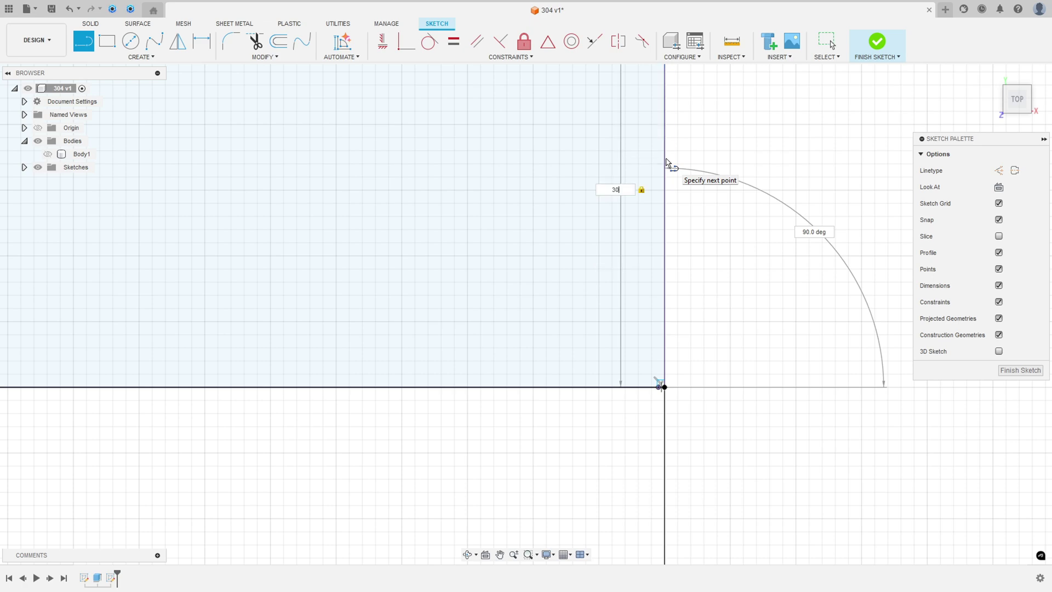
scroll(666, 162, up, 5)
scroll(667, 168, down, 12)
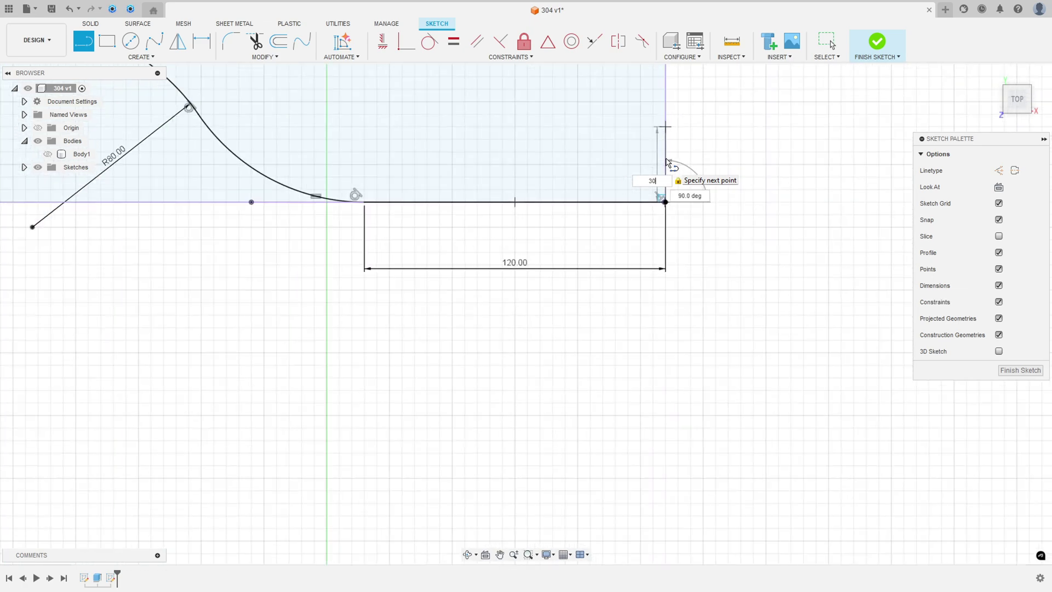
middle_drag(663, 233, 667, 245)
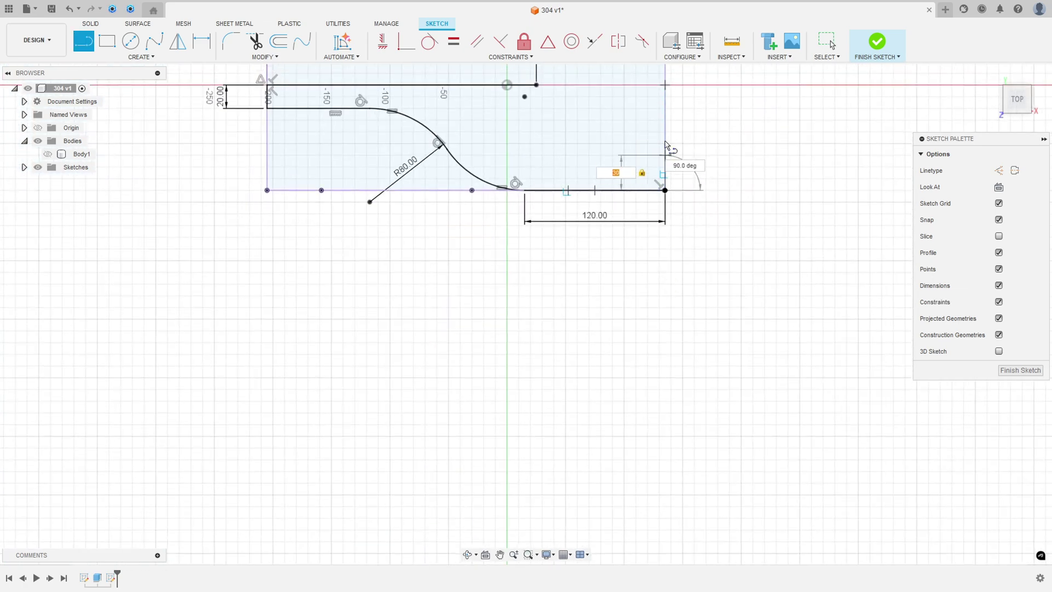
double_click(668, 159)
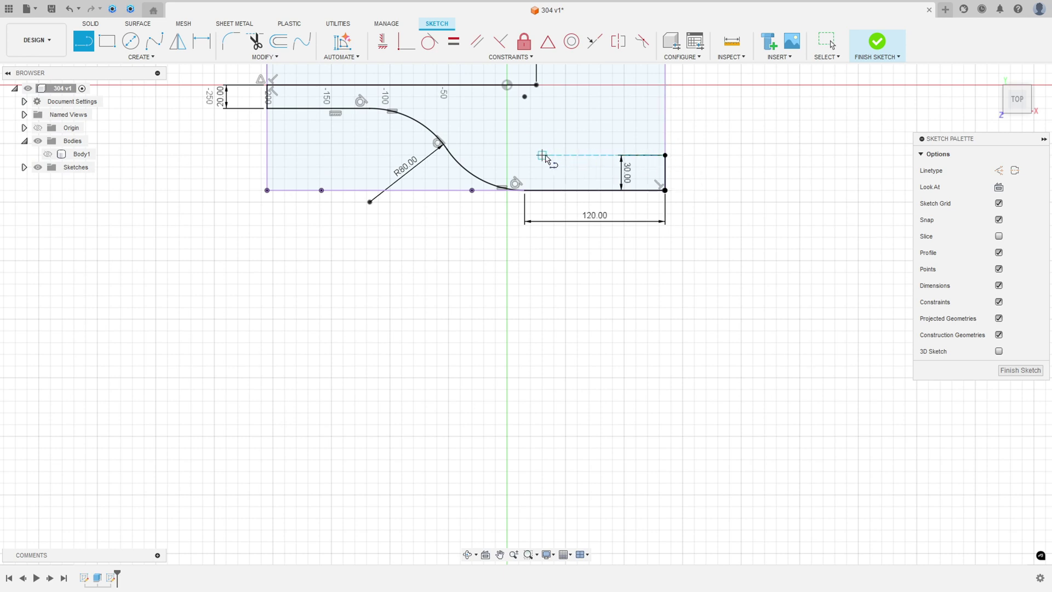
Draw a line straight down from the centreline's right end and a horizontal line across to the 30 mm line's upper end.
click(537, 85)
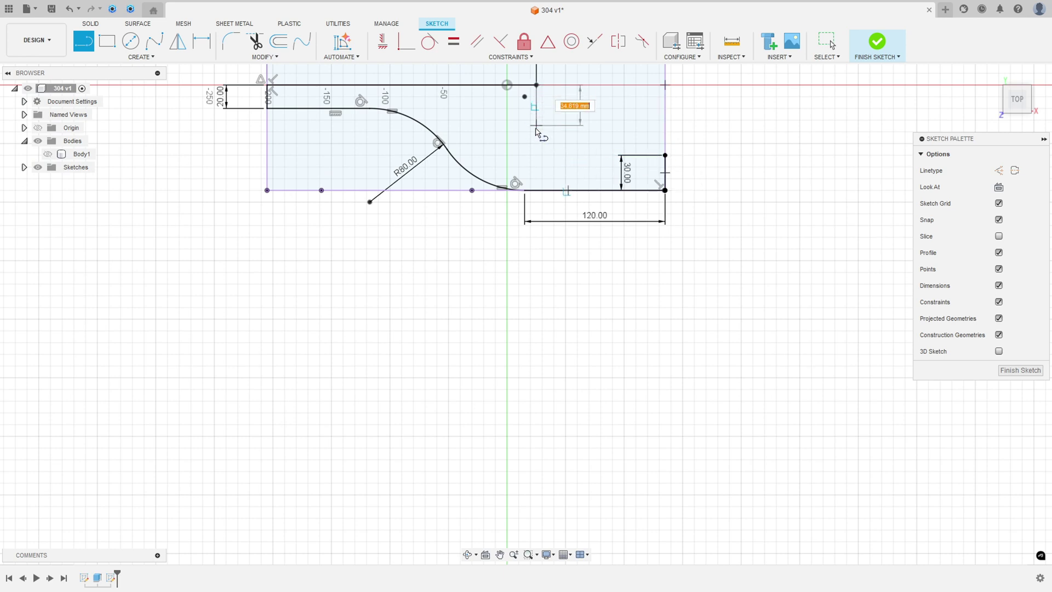
click(537, 155)
click(664, 155)
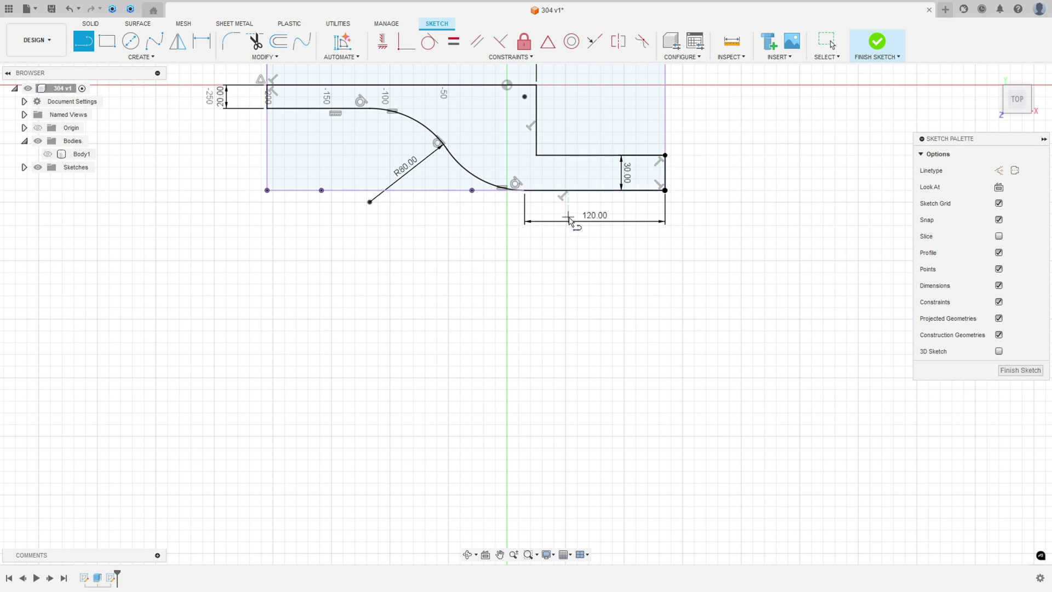
Fillet the inner corner between the fork's vertical and horizontal lines with a 15 mm radius, checking the value on the PDF.
scroll(664, 159, down, 2)
middle_drag(566, 158, 602, 328)
scroll(598, 287, up, 2)
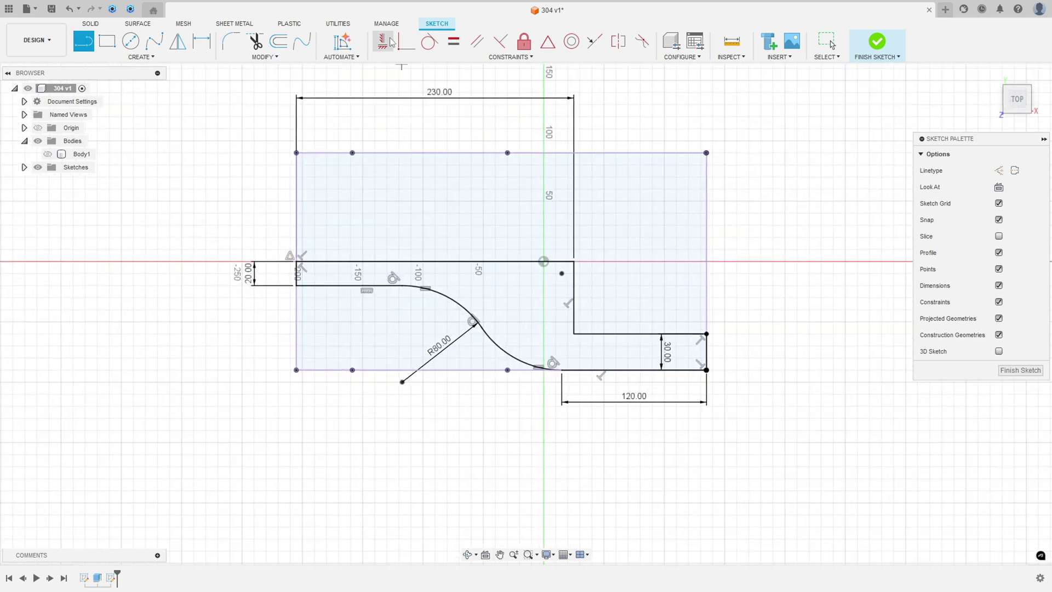
click(231, 41)
click(576, 336)
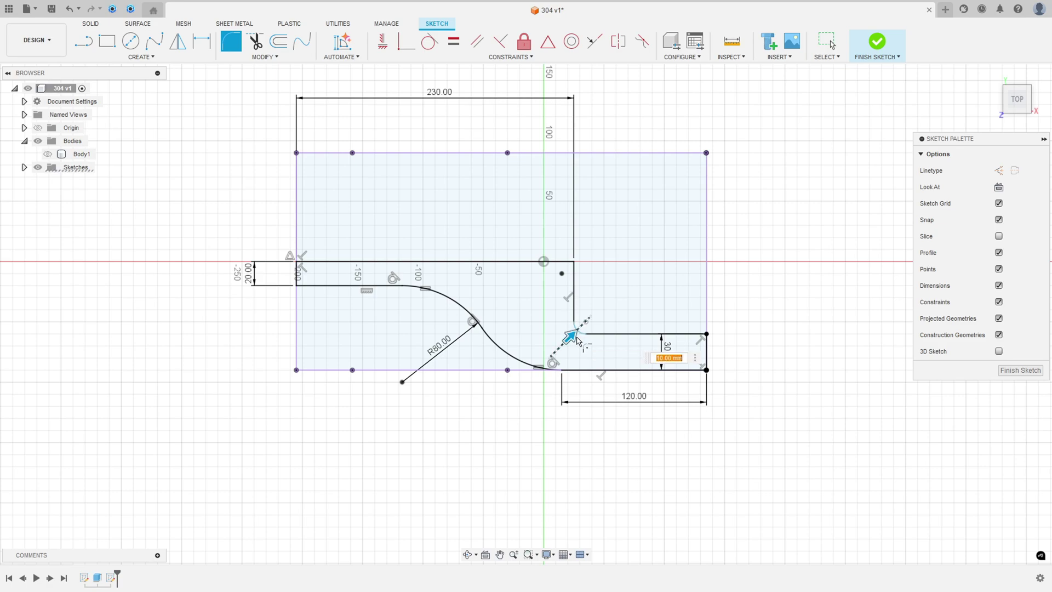
key(Return)
key(alt+Tab)
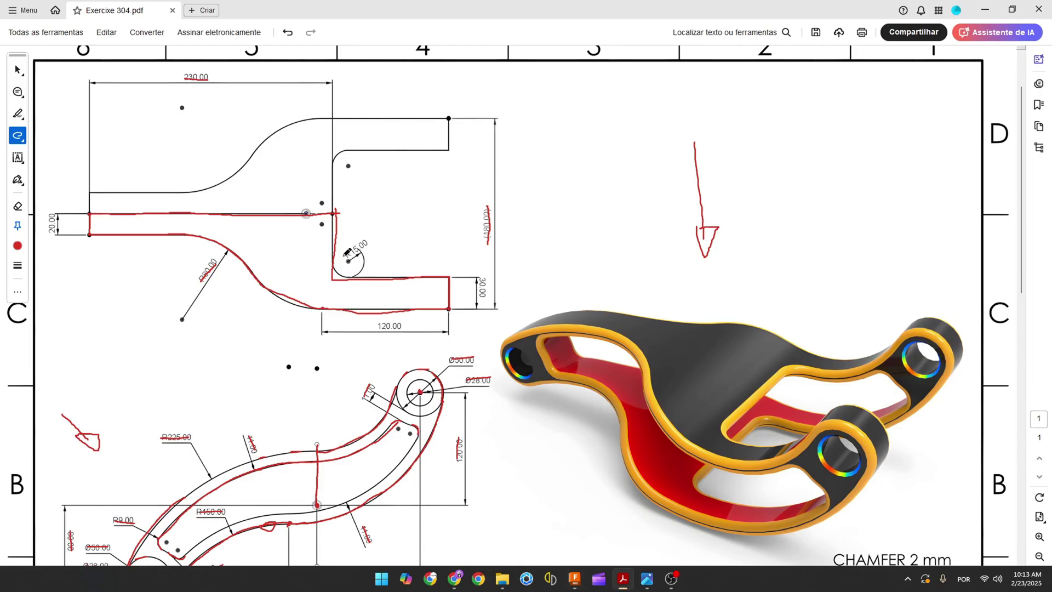
click(580, 583)
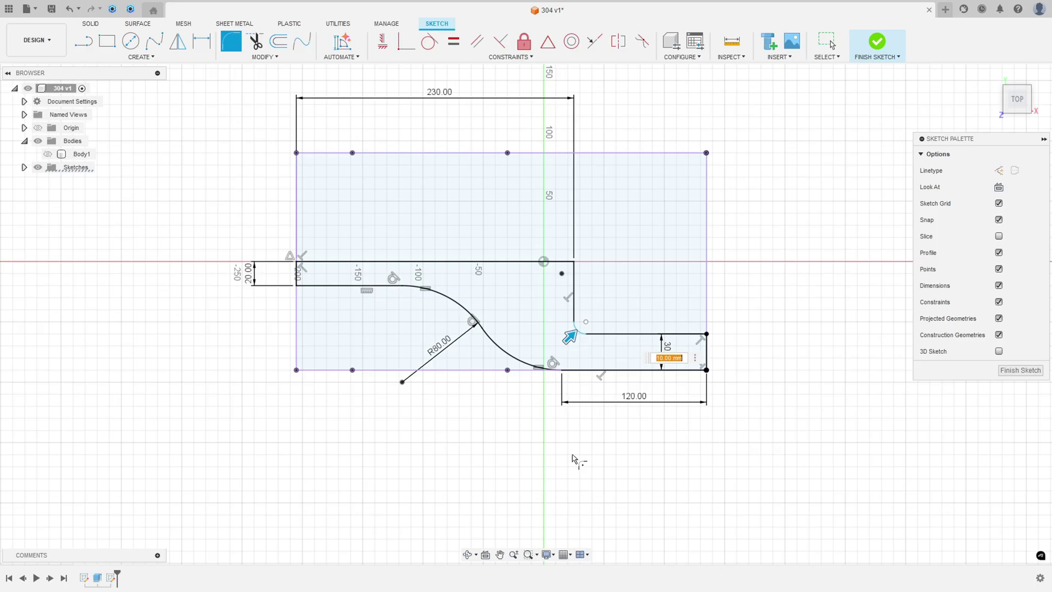
click(666, 359)
text(15)
key(Return)
key(Escape)
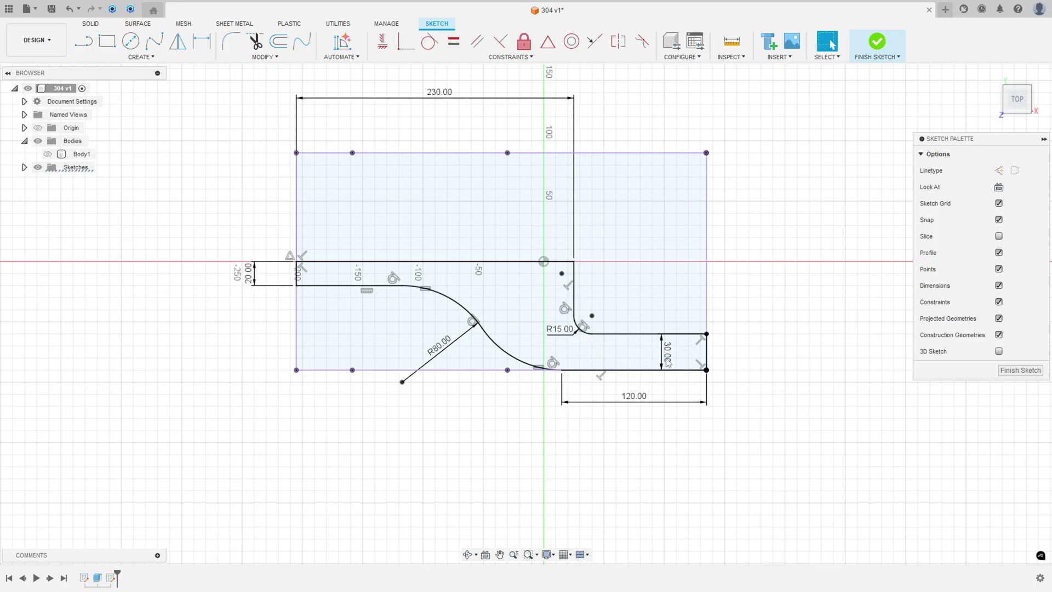
Hide the projected geometries and mirror the nine curves of the fork's lower contour about the horizontal centreline.
scroll(514, 290, up, 2)
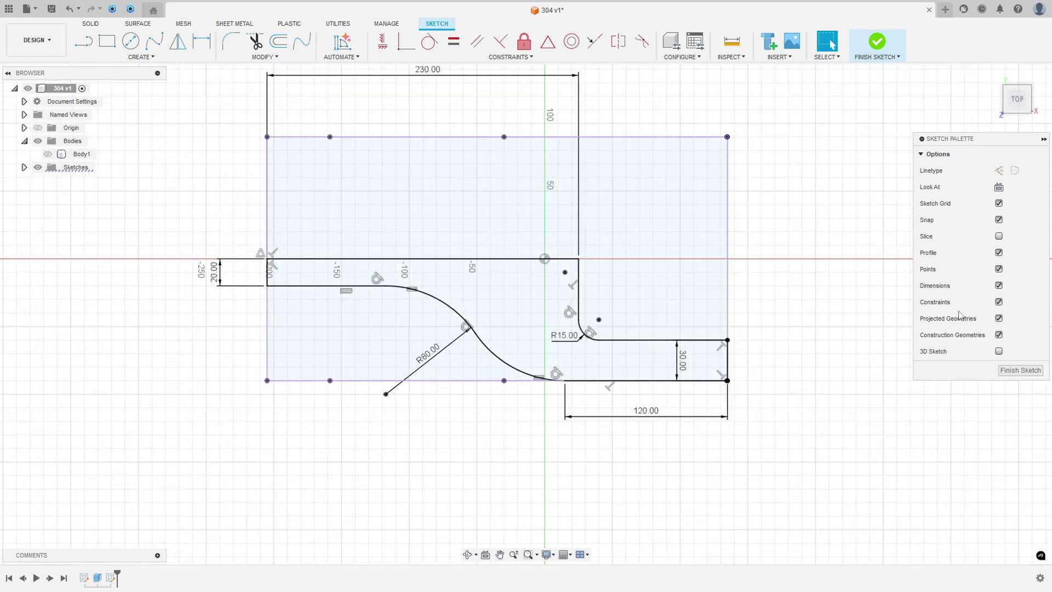
click(998, 318)
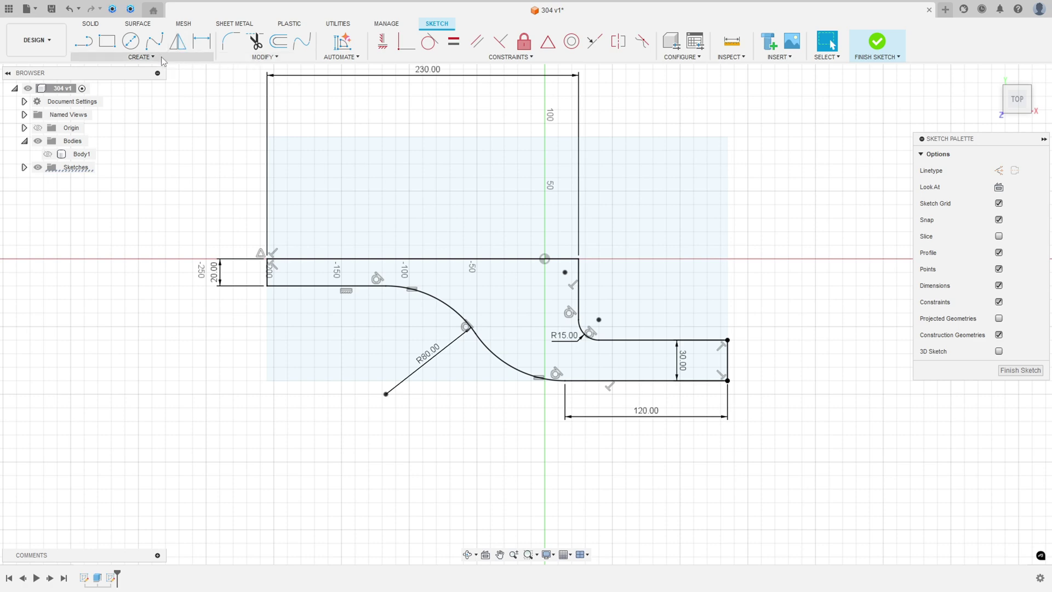
click(177, 45)
scroll(258, 255, up, 3)
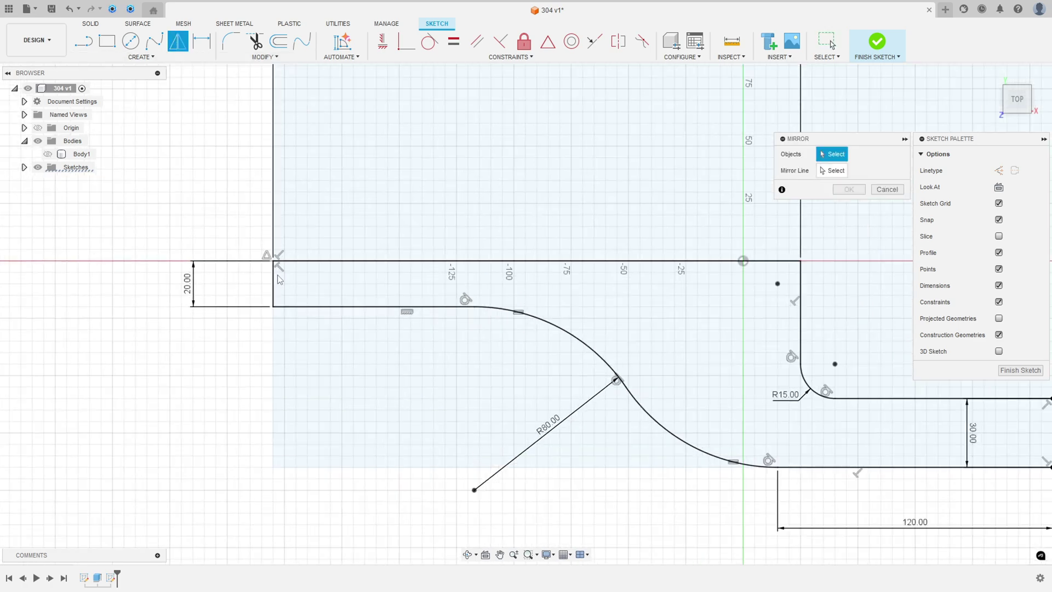
click(274, 282)
click(334, 308)
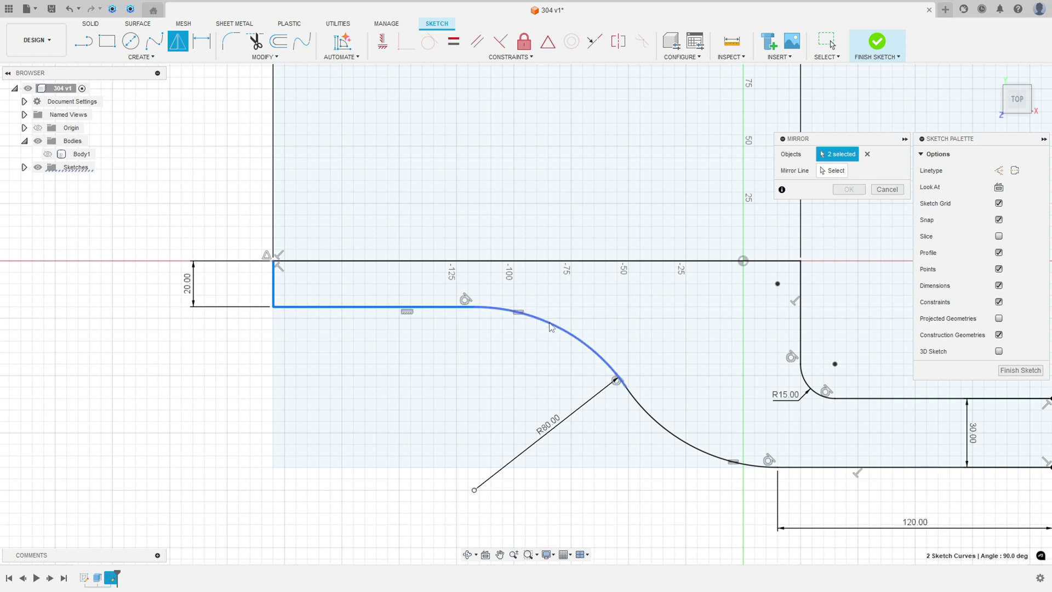
click(548, 326)
click(656, 425)
scroll(656, 425, down, 3)
middle_drag(719, 213, 542, 225)
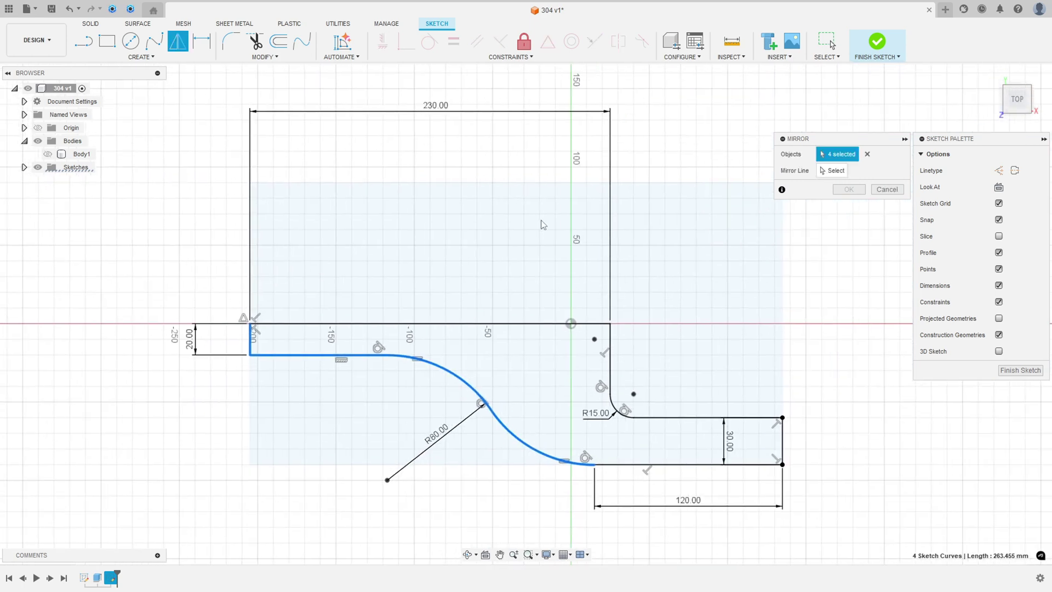
click(657, 465)
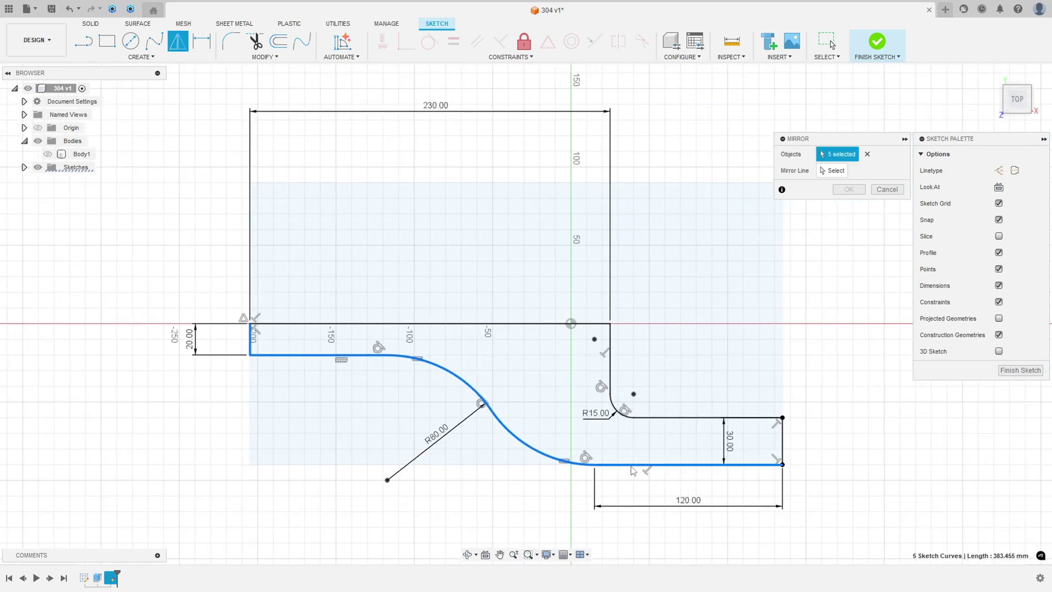
click(782, 447)
click(749, 419)
click(614, 408)
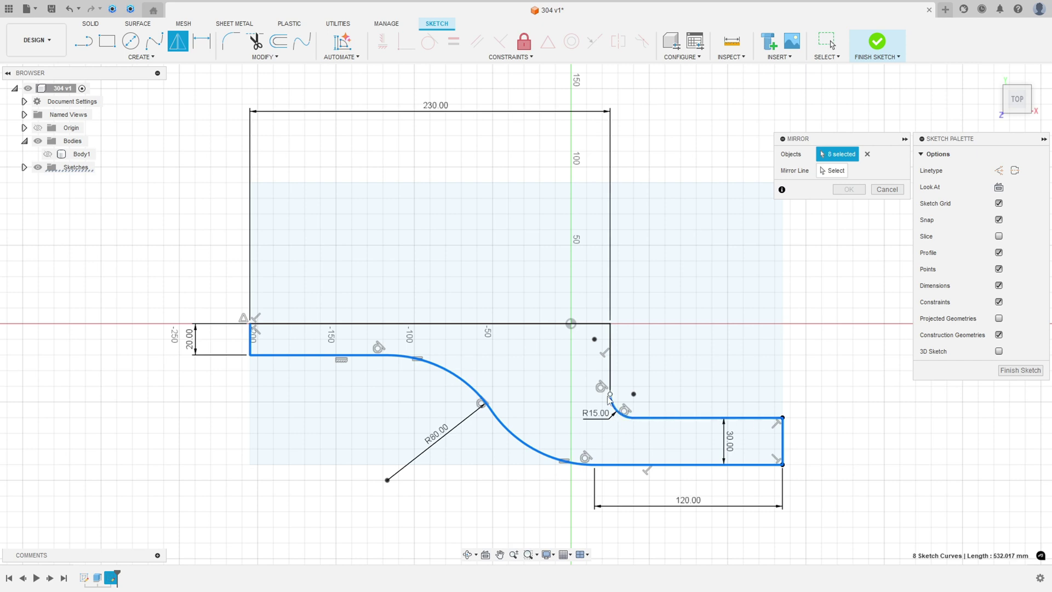
click(611, 371)
click(830, 171)
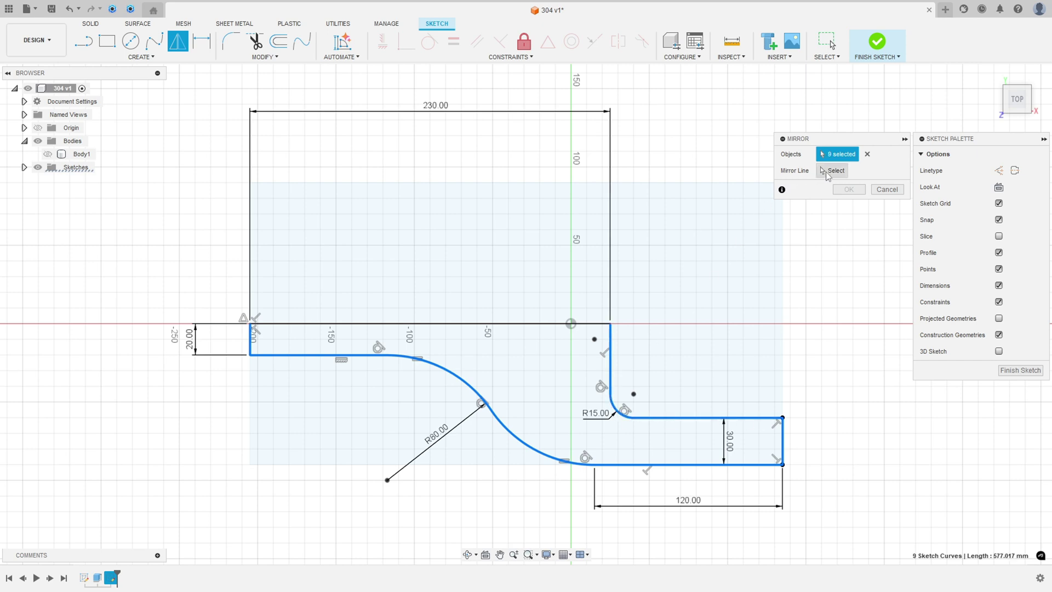
click(482, 324)
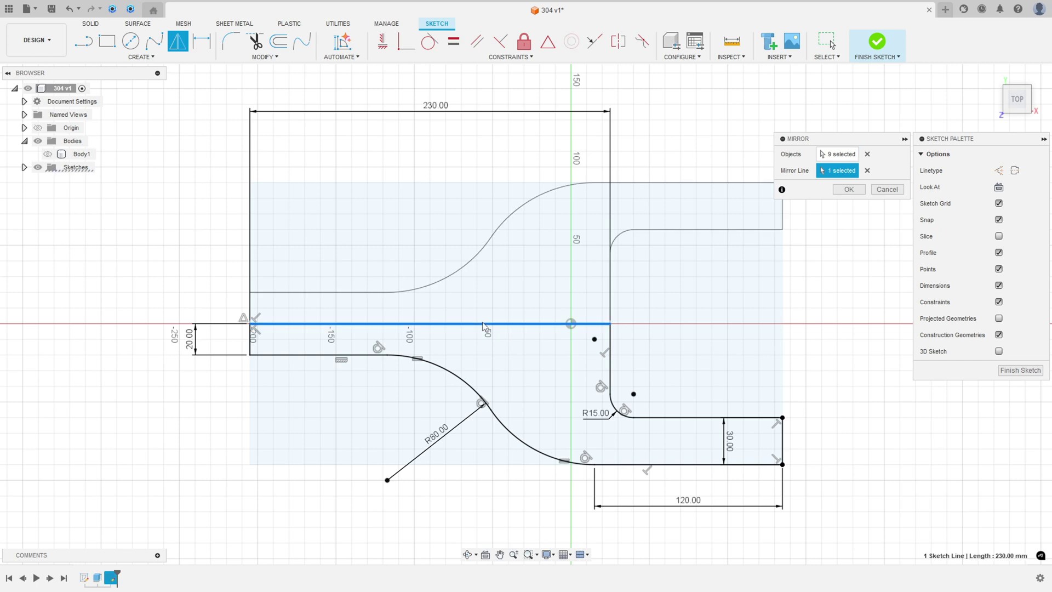
click(849, 190)
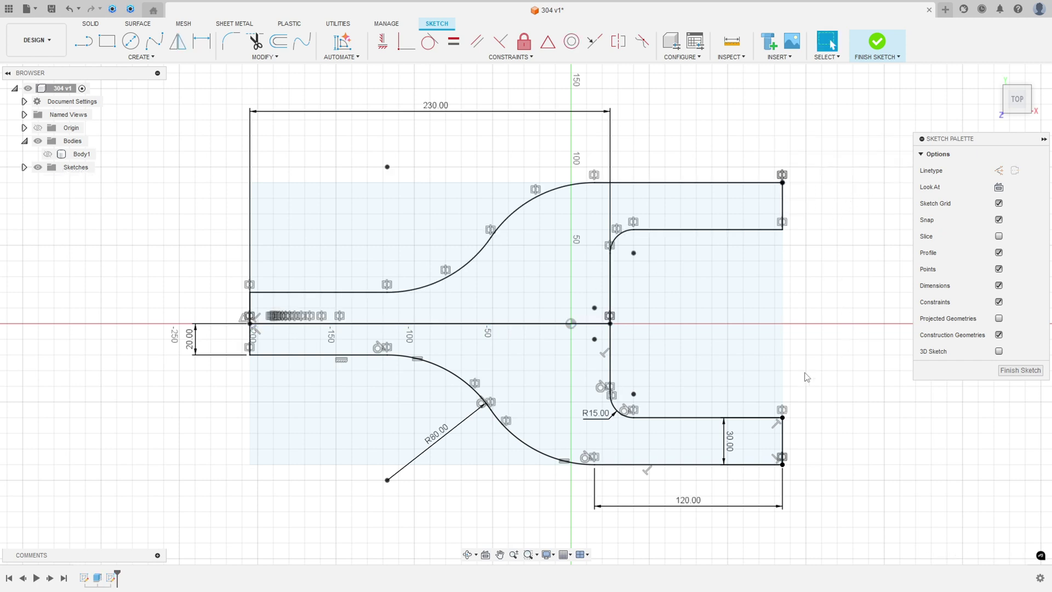
Hide the sketch constraints and finish the top-view sketch.
scroll(808, 378, down, 1)
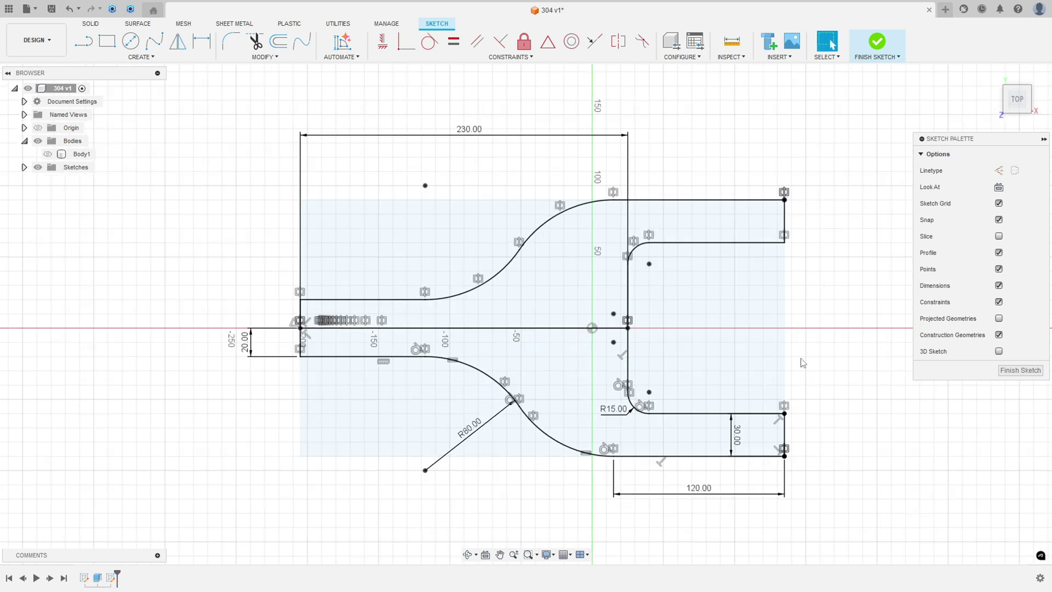
click(998, 302)
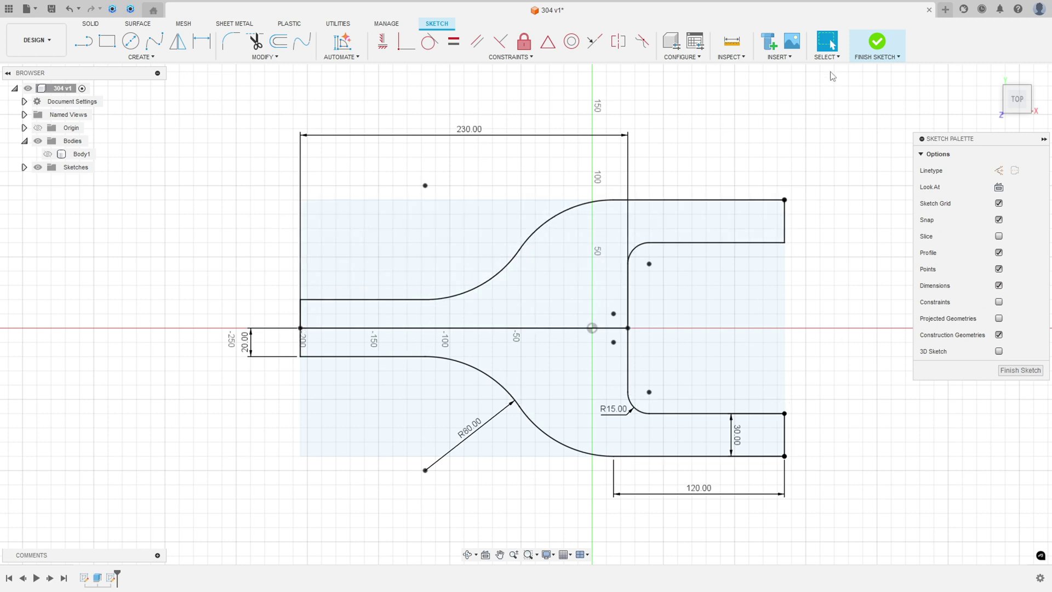
click(877, 42)
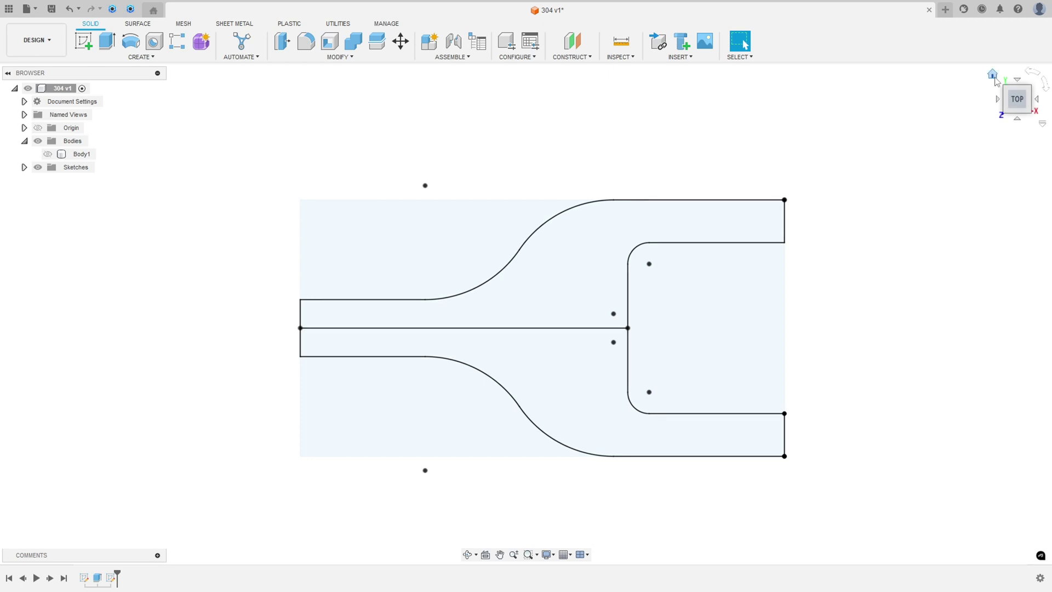
Return to the home view and make Body1 visible with the fork sketch.
click(993, 74)
click(47, 154)
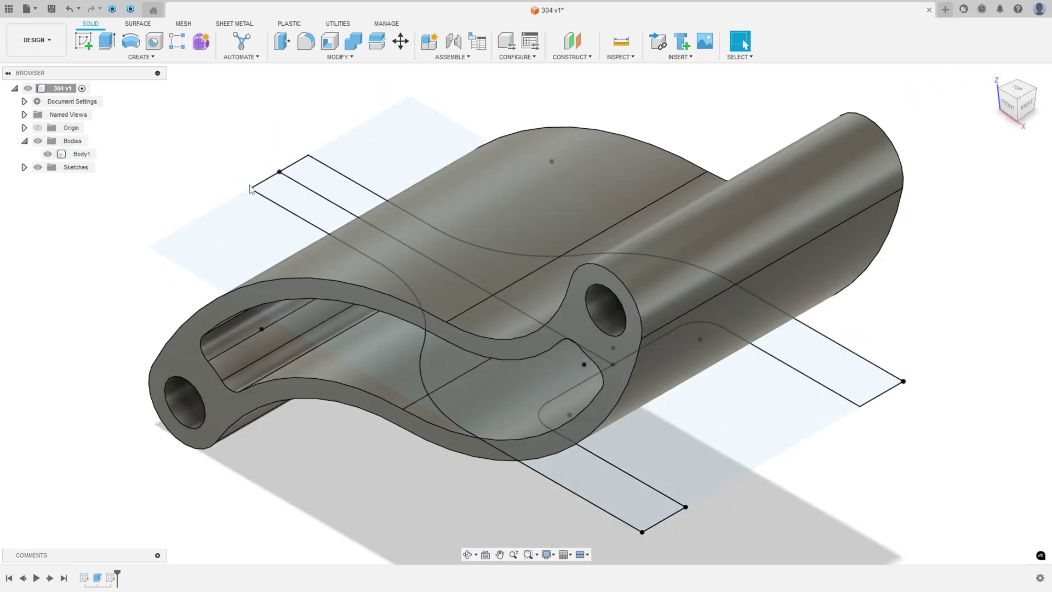
scroll(488, 274, down, 4)
middle_drag(472, 282, 492, 251)
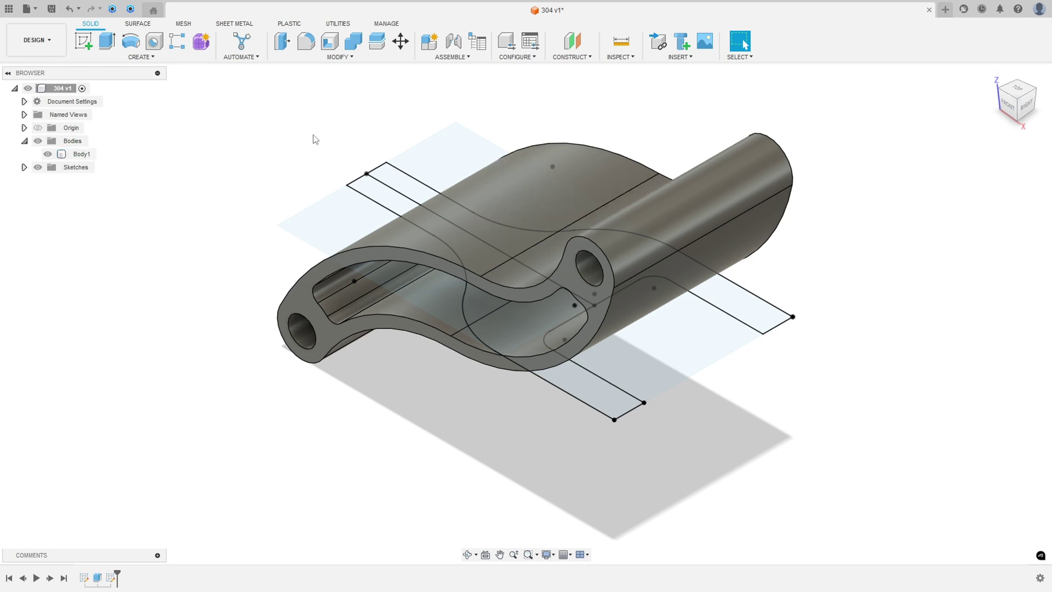
Extrude both halves of the fork profile symmetrically with extent All, using the Intersect operation on Body1.
click(108, 44)
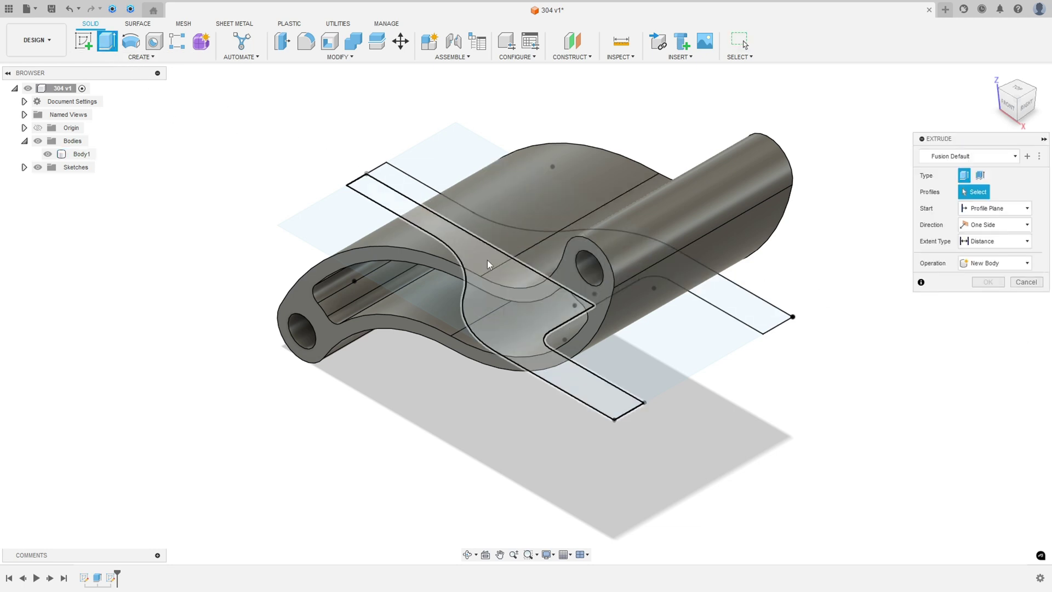
click(571, 378)
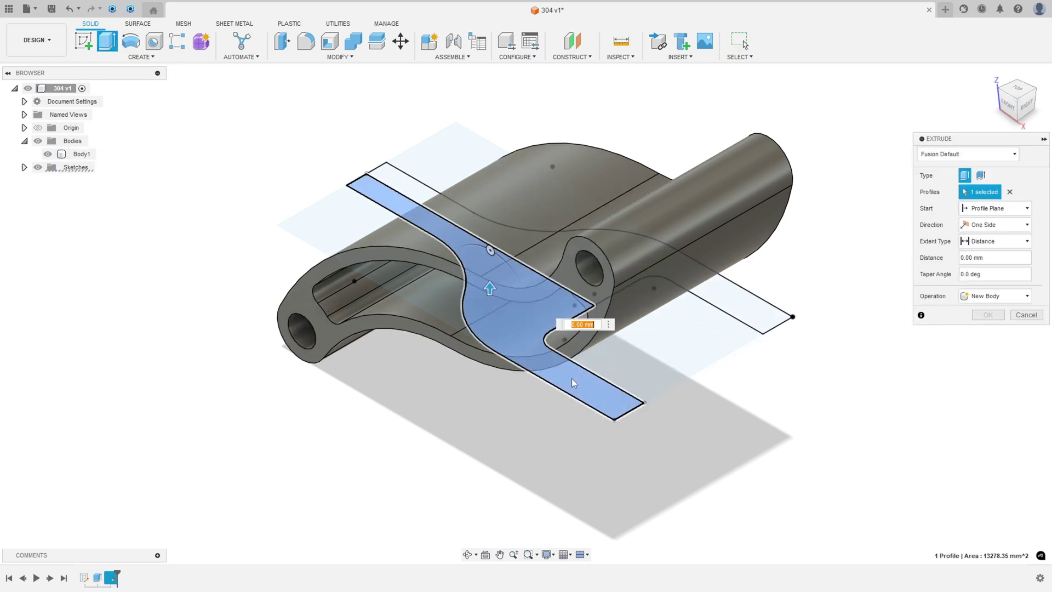
click(722, 291)
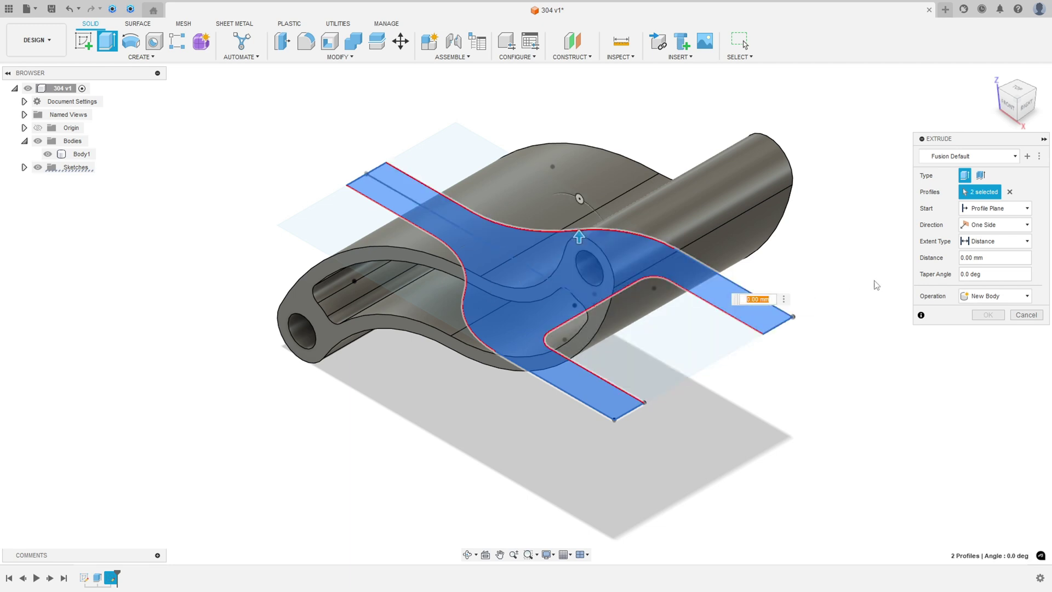
click(987, 225)
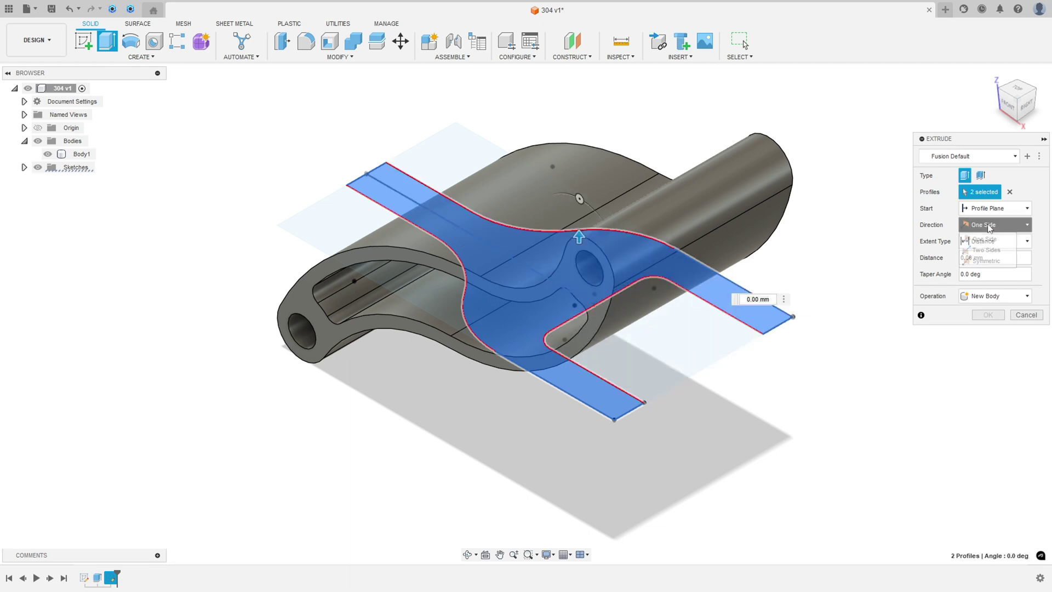
click(986, 261)
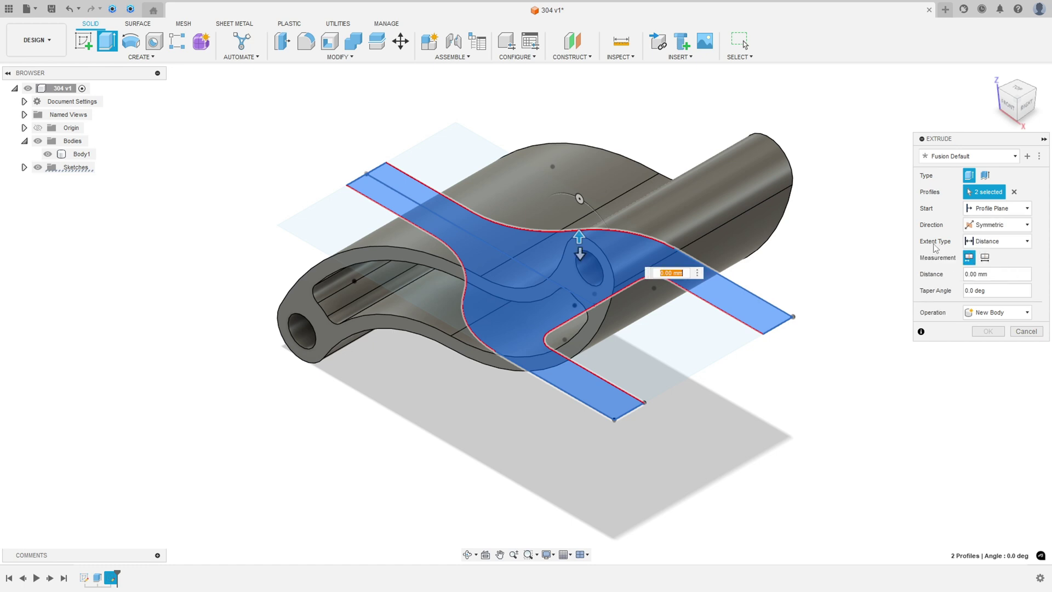
click(989, 242)
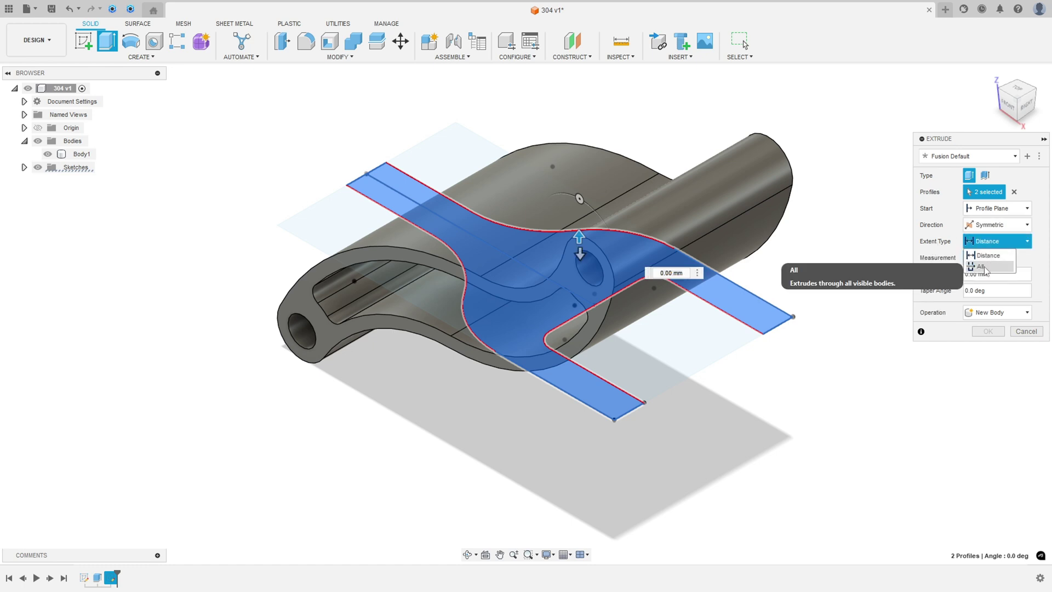
click(987, 272)
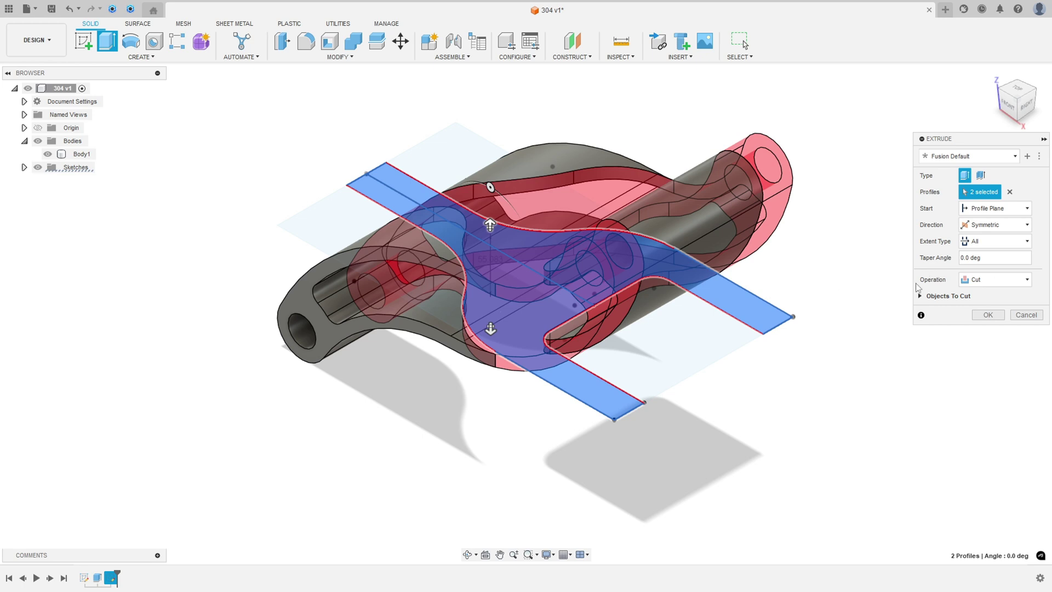
click(982, 281)
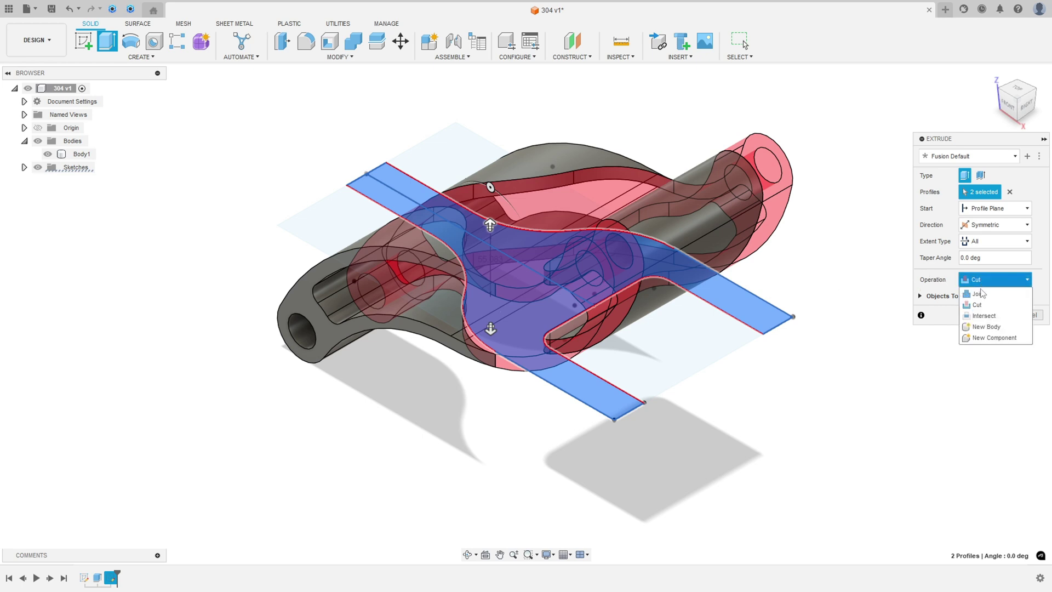
click(985, 317)
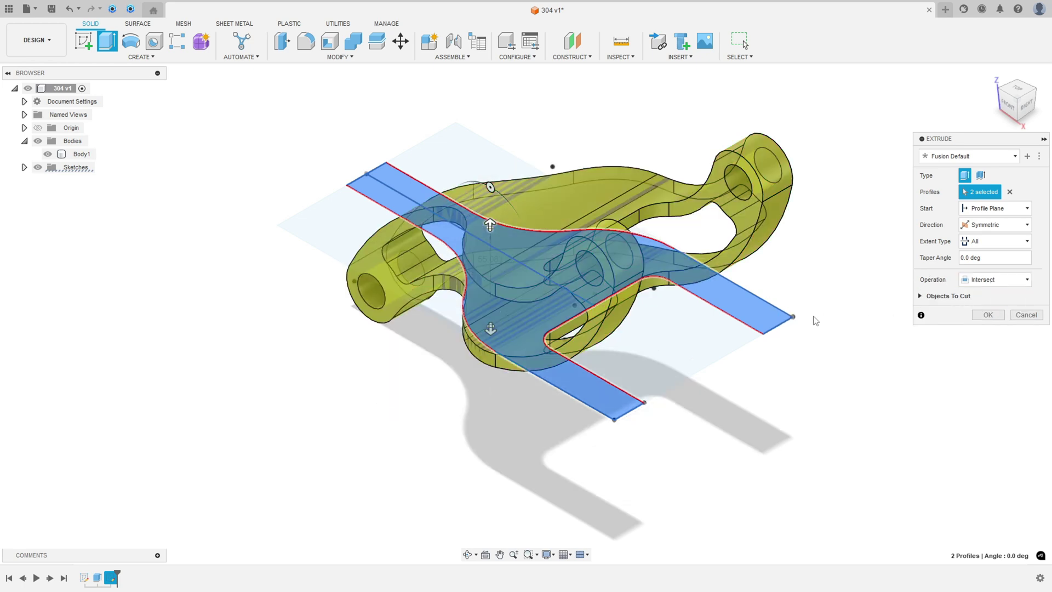
shift+middle_drag(589, 357, 740, 348)
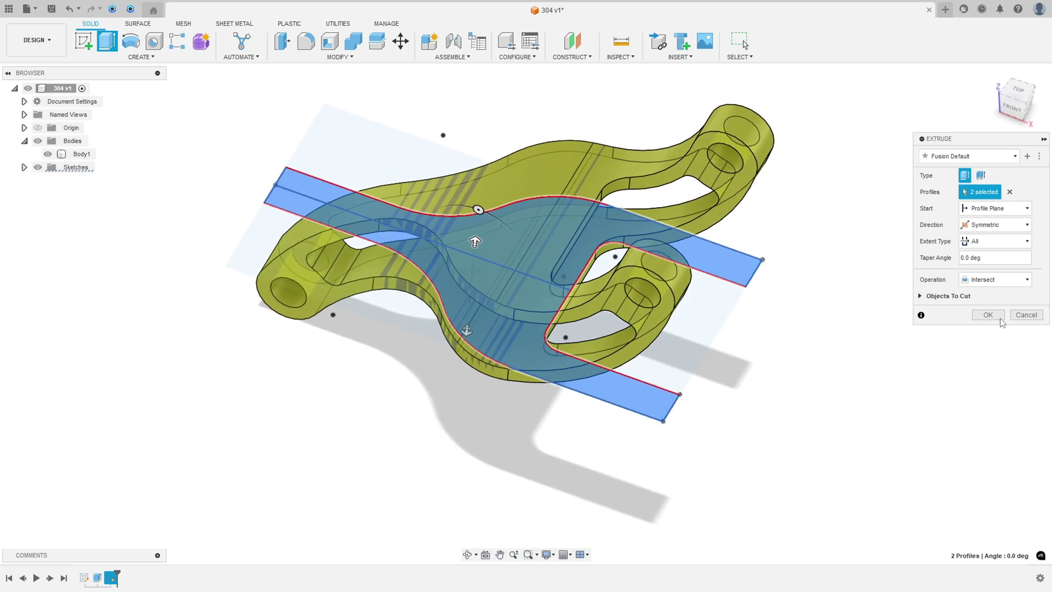
click(997, 316)
shift+middle_drag(919, 329, 831, 321)
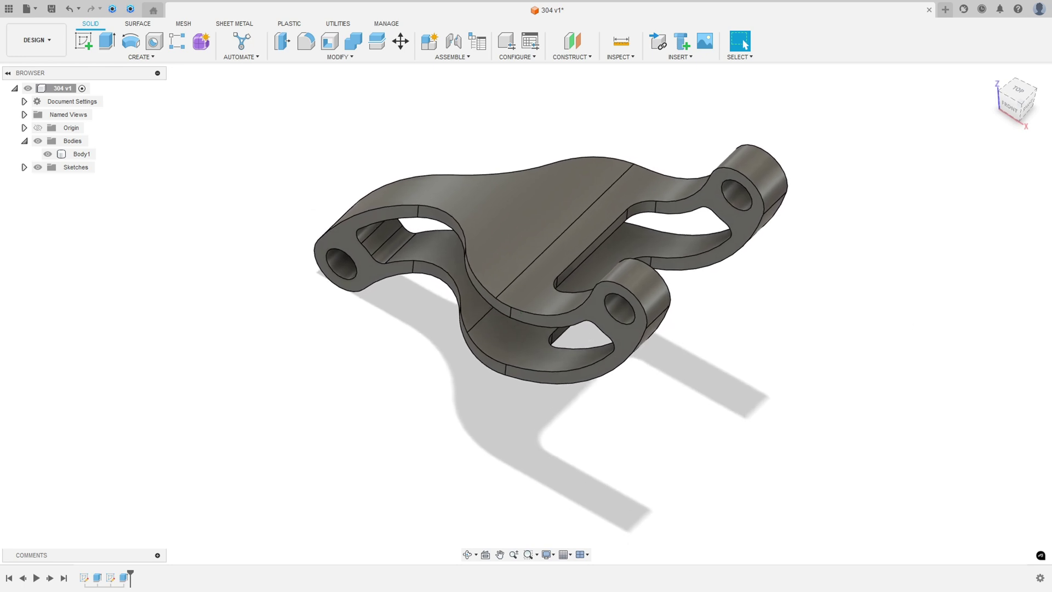
Check the chamfer and fillet sizes on the Exercixe 304 PDF drawing and return to Fusion.
key(alt+Tab)
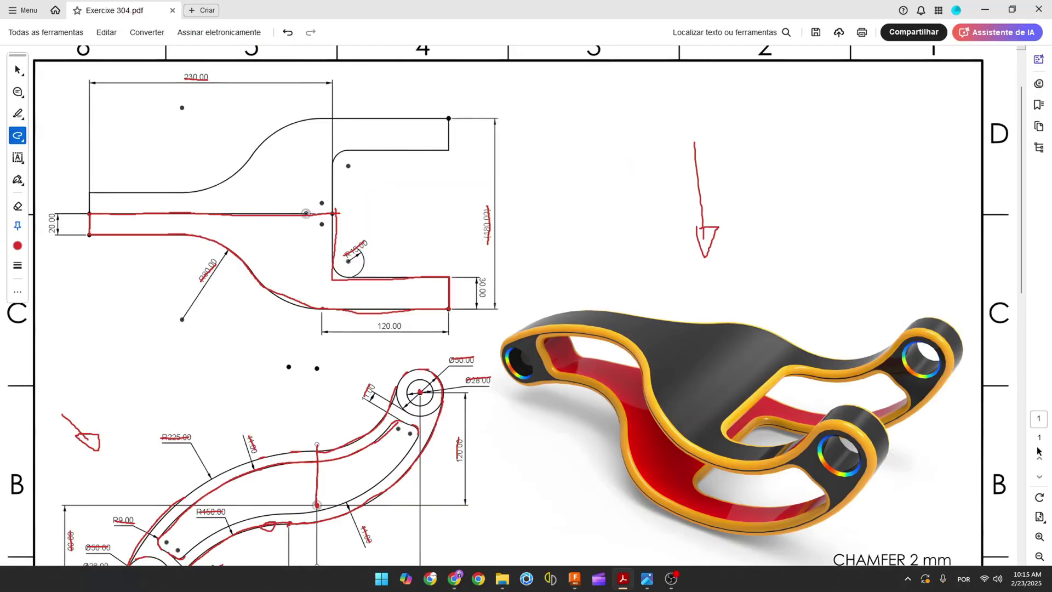
scroll(899, 418, down, 3)
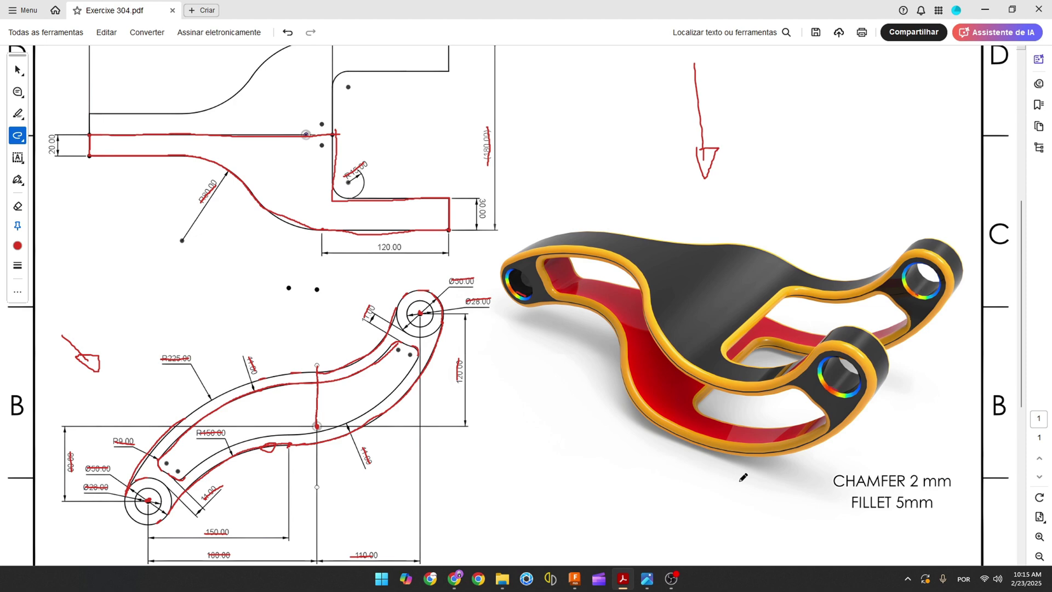
click(575, 578)
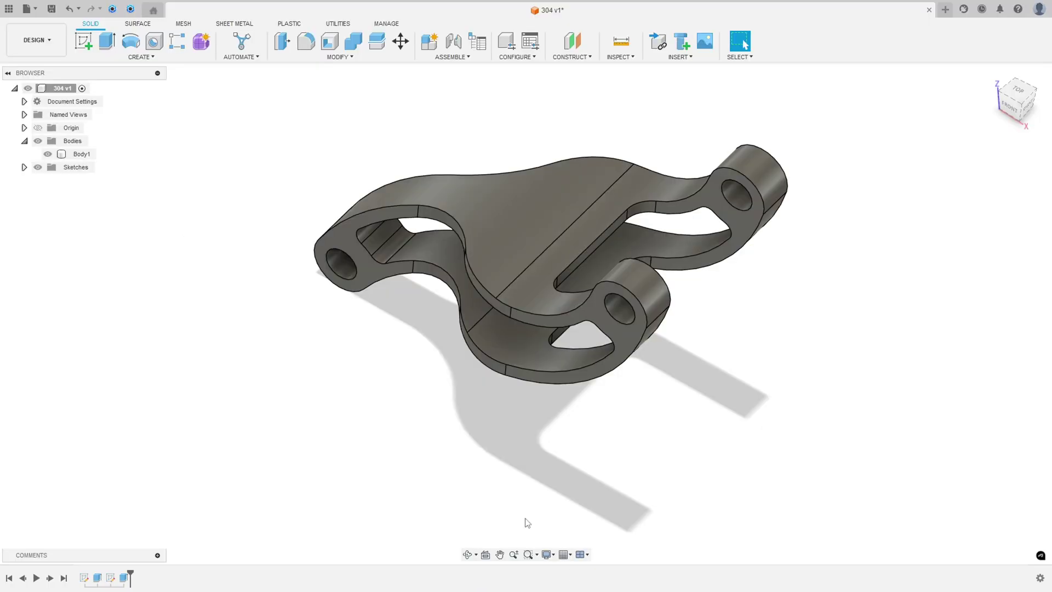
Chamfer the six circular hole edges on the three bosses of the arm with an equal distance of 2 mm.
click(339, 57)
click(307, 85)
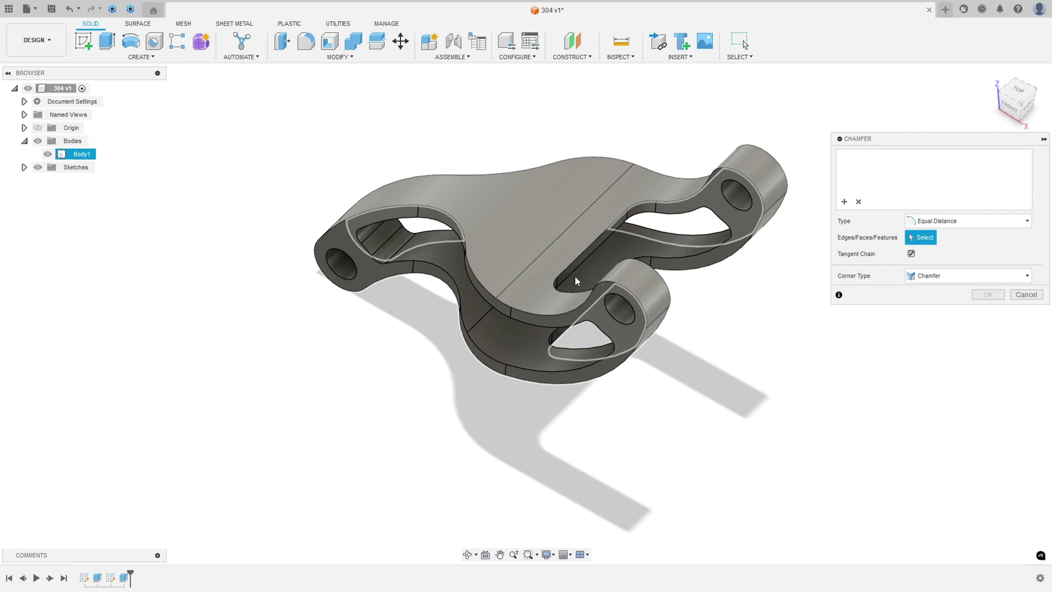
click(611, 318)
click(341, 278)
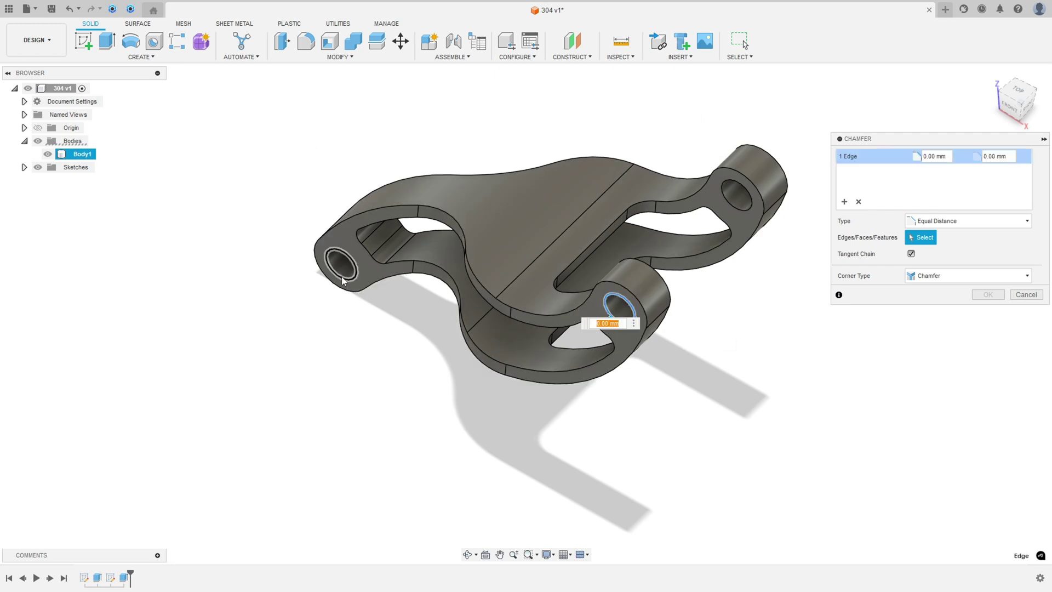
click(733, 207)
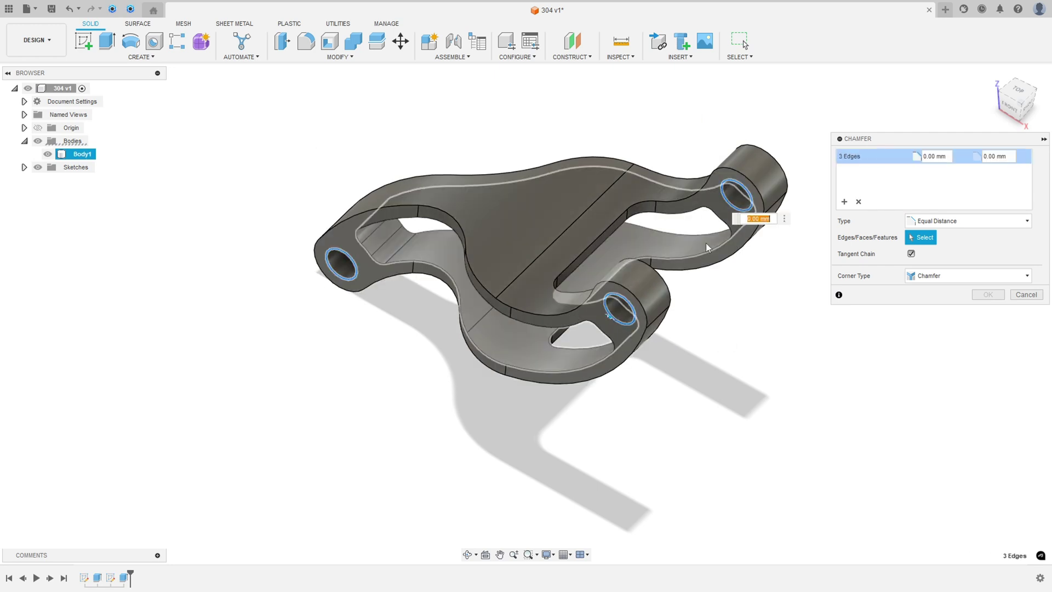
shift+middle_drag(732, 208, 357, 259)
click(357, 259)
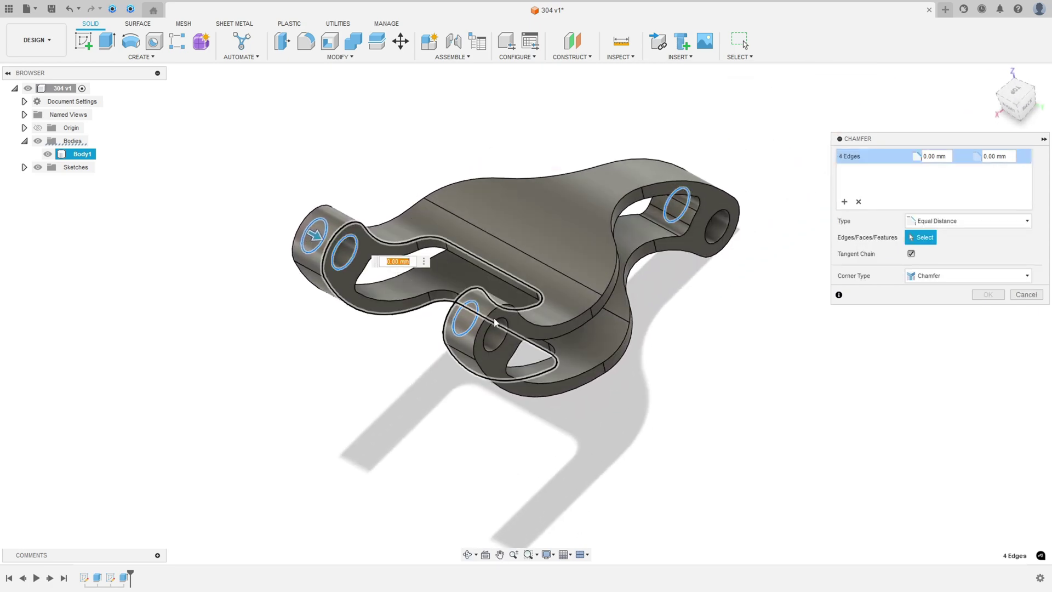
click(506, 333)
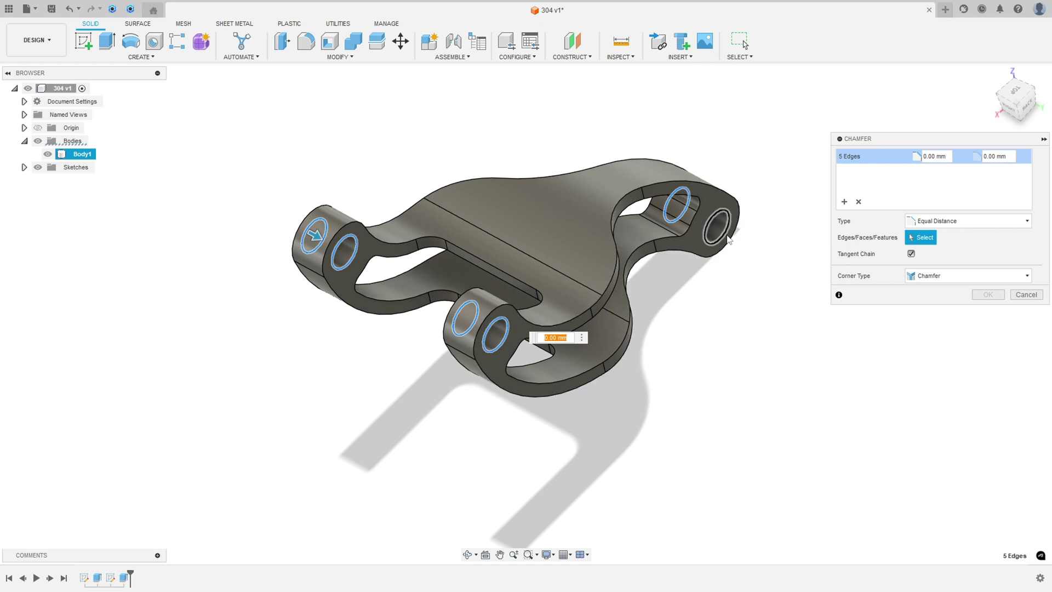
click(725, 240)
text(2)
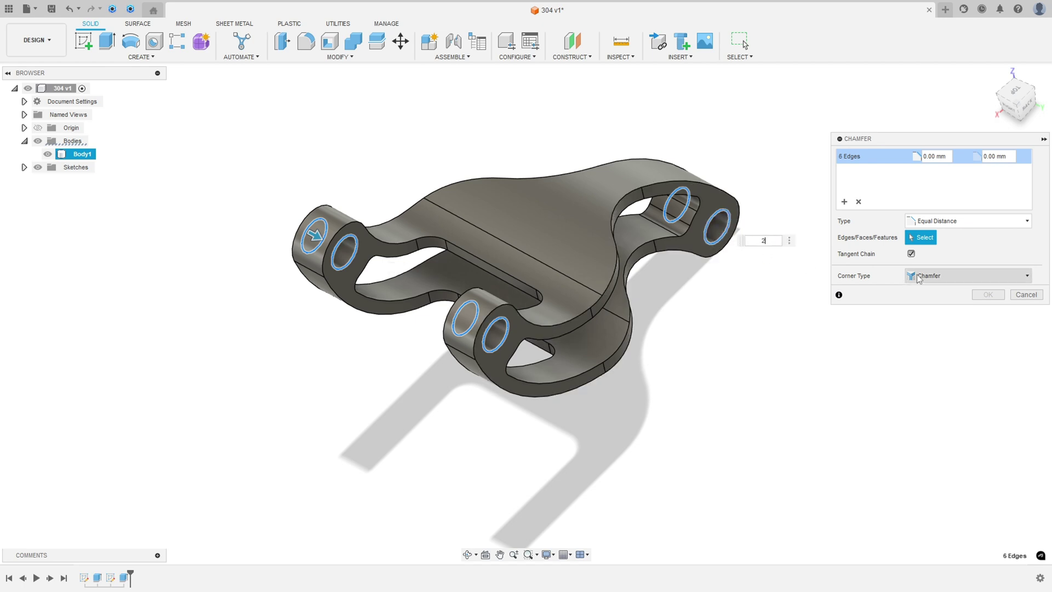
key(Return)
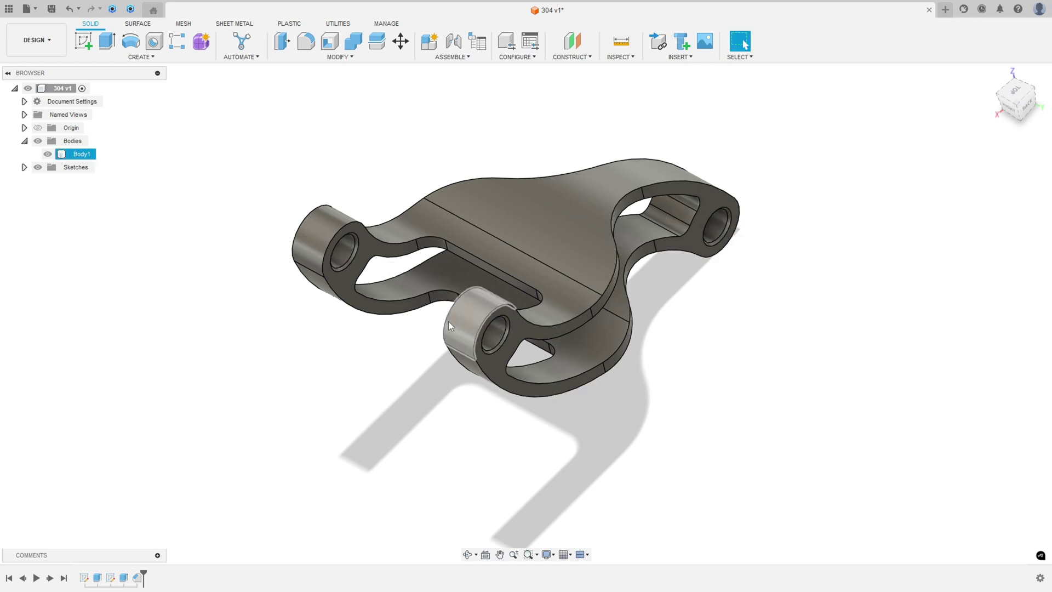
shift+middle_drag(480, 324, 456, 259)
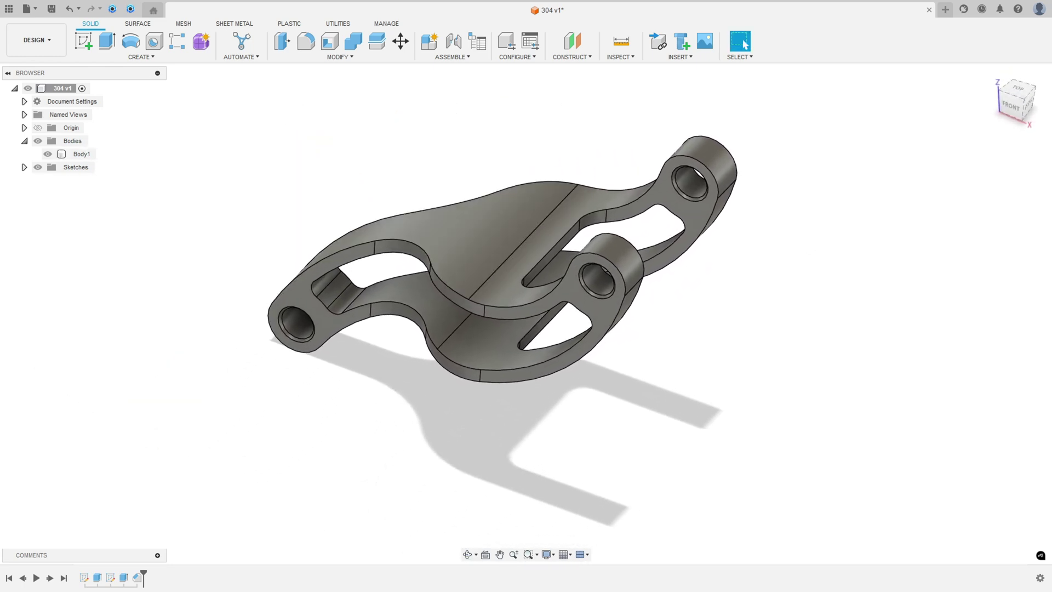
Switch to the Exercixe 304 PDF, strike through the FILLET 5mm and CHAMFER 2 mm notes, and return to Fusion.
key(alt+Tab)
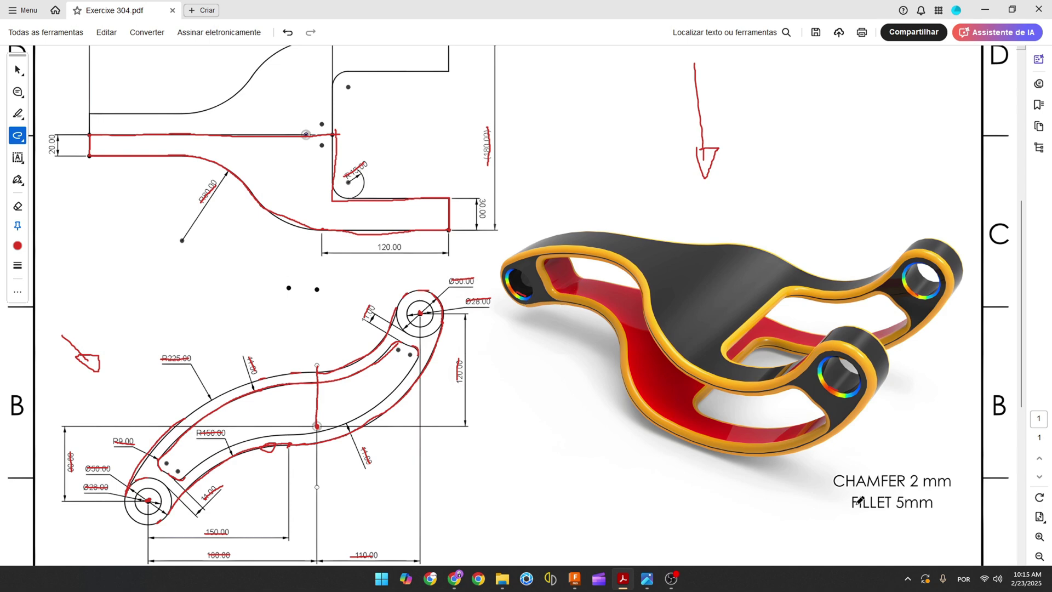
drag(858, 502, 928, 500)
drag(850, 482, 951, 480)
click(575, 579)
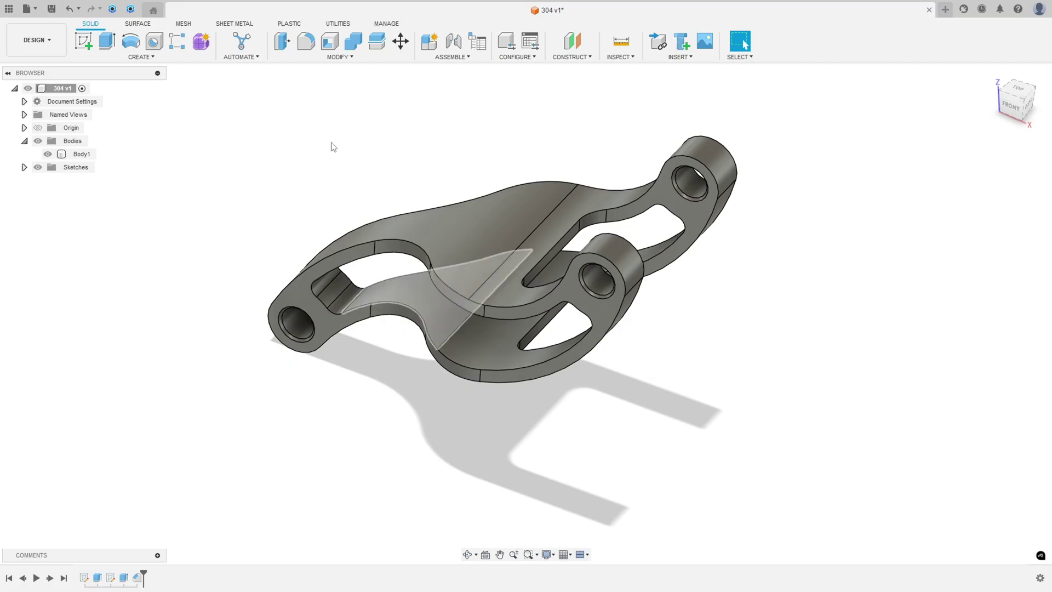
Fillet the arm's outer curved faces and its inner pocket faces as two selection sets, each with a constant 5 mm radius.
click(307, 40)
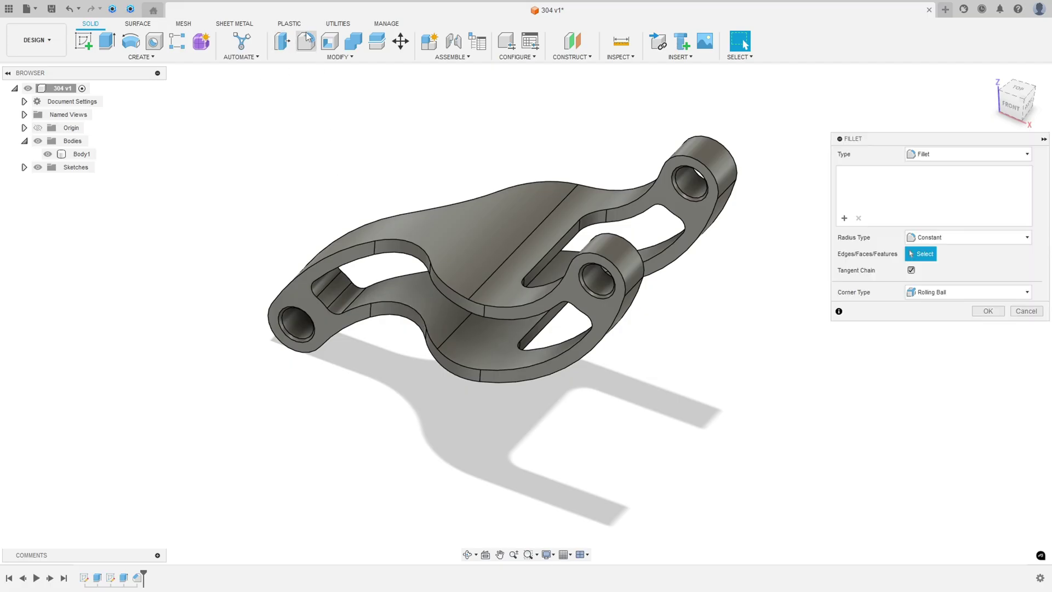
click(472, 235)
text(5)
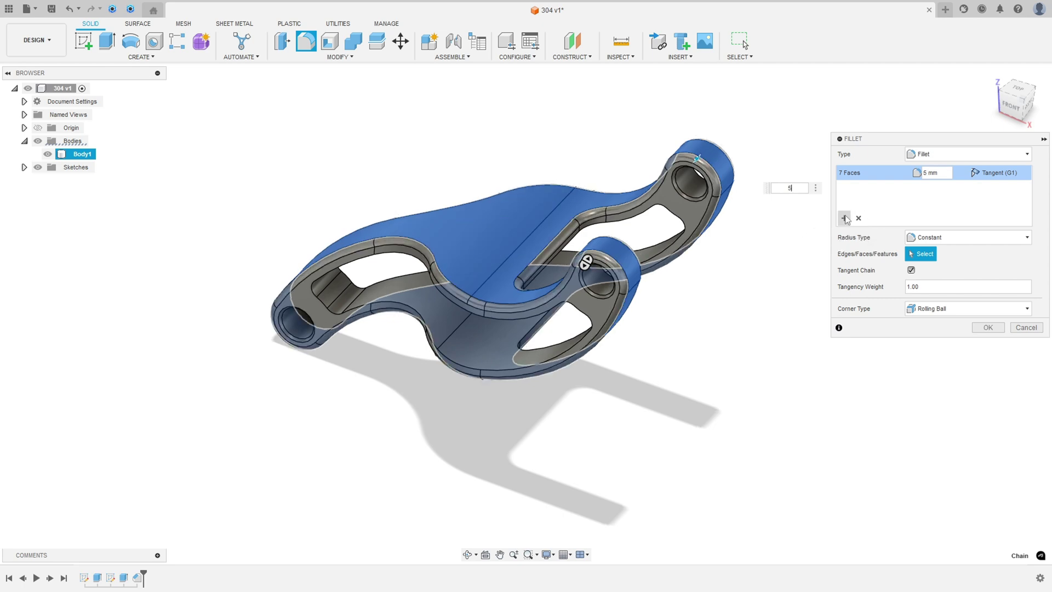
click(451, 317)
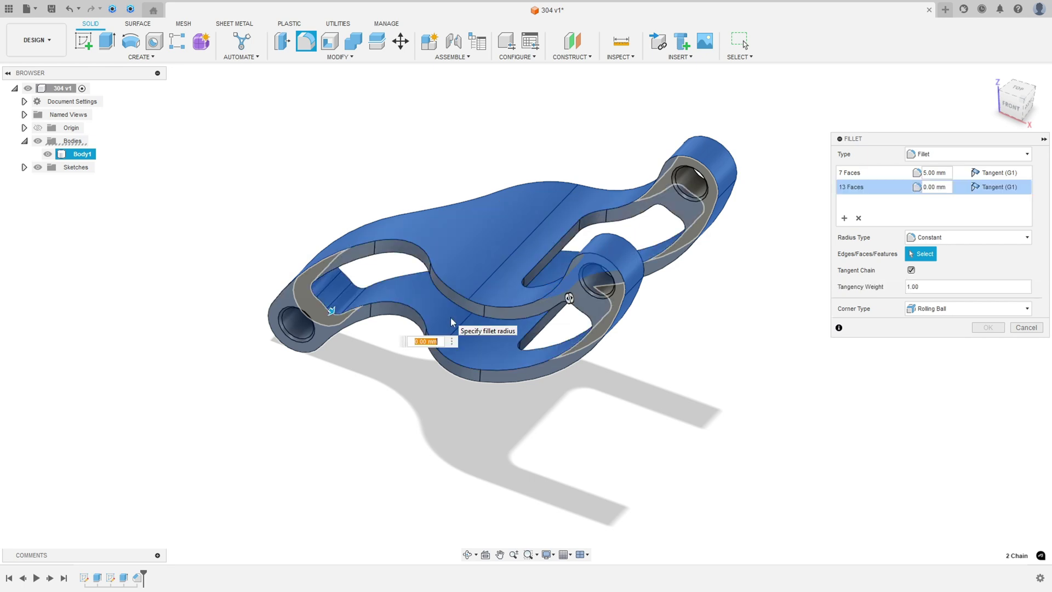
text(5)
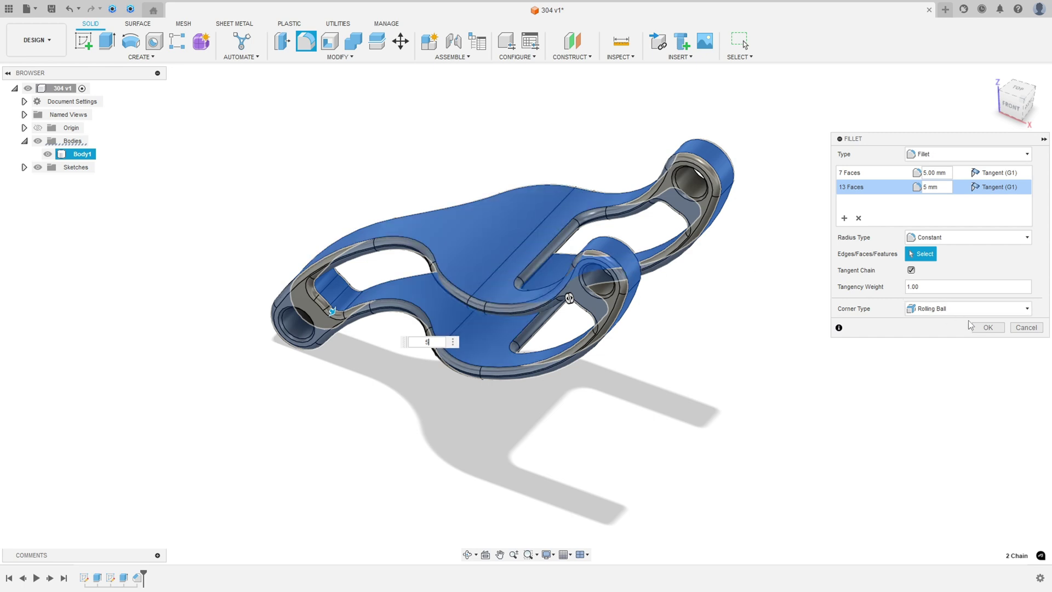
click(987, 328)
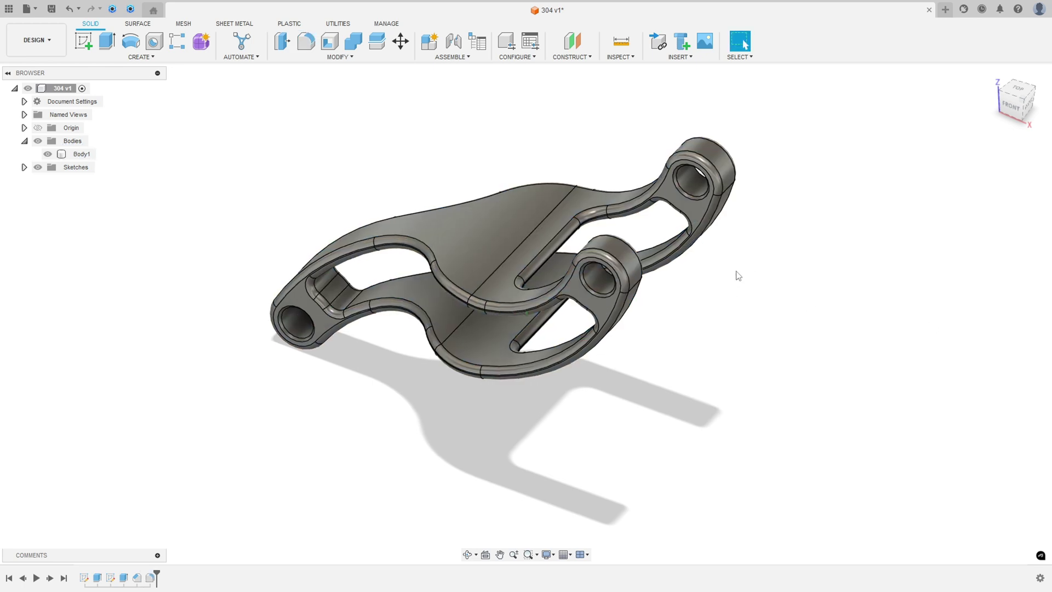